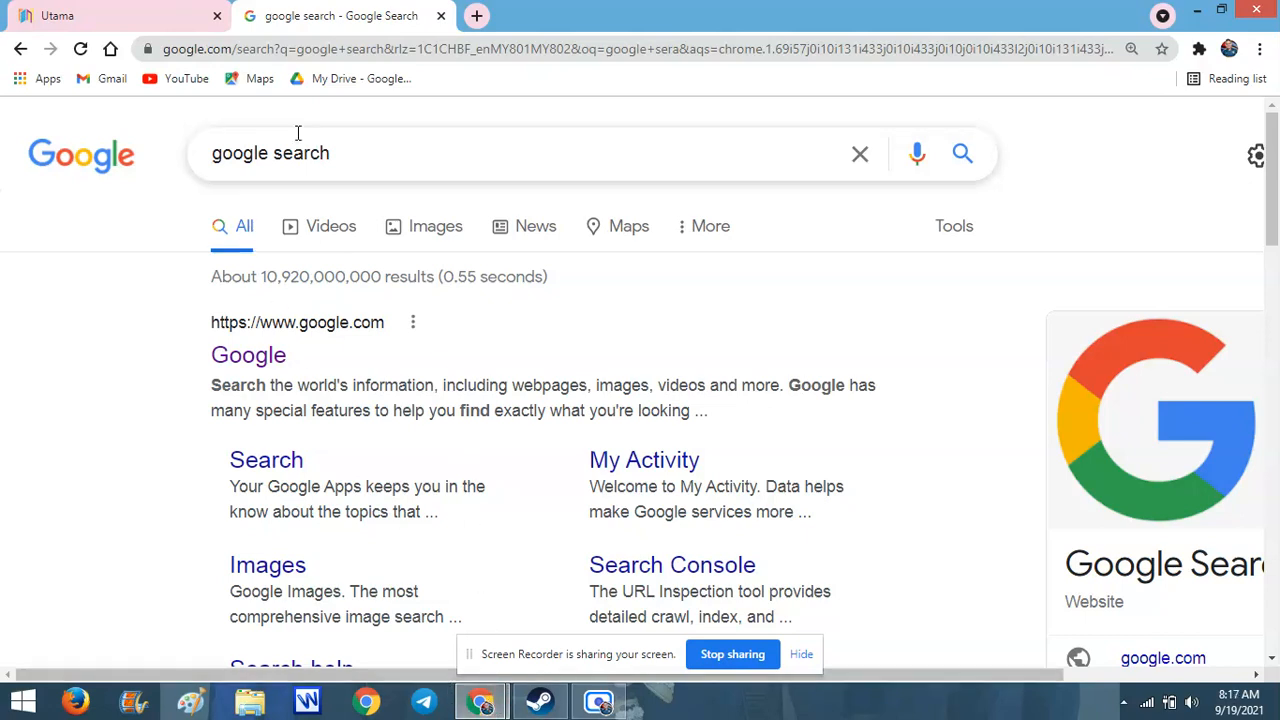
Search Google for 'google form' and open the 'Google Forms: Sign-in' result
{"action": "left_click_drag", "start_coordinate": [339, 148], "coordinate": [173, 158]}
{"action": "type", "text": "googl"}
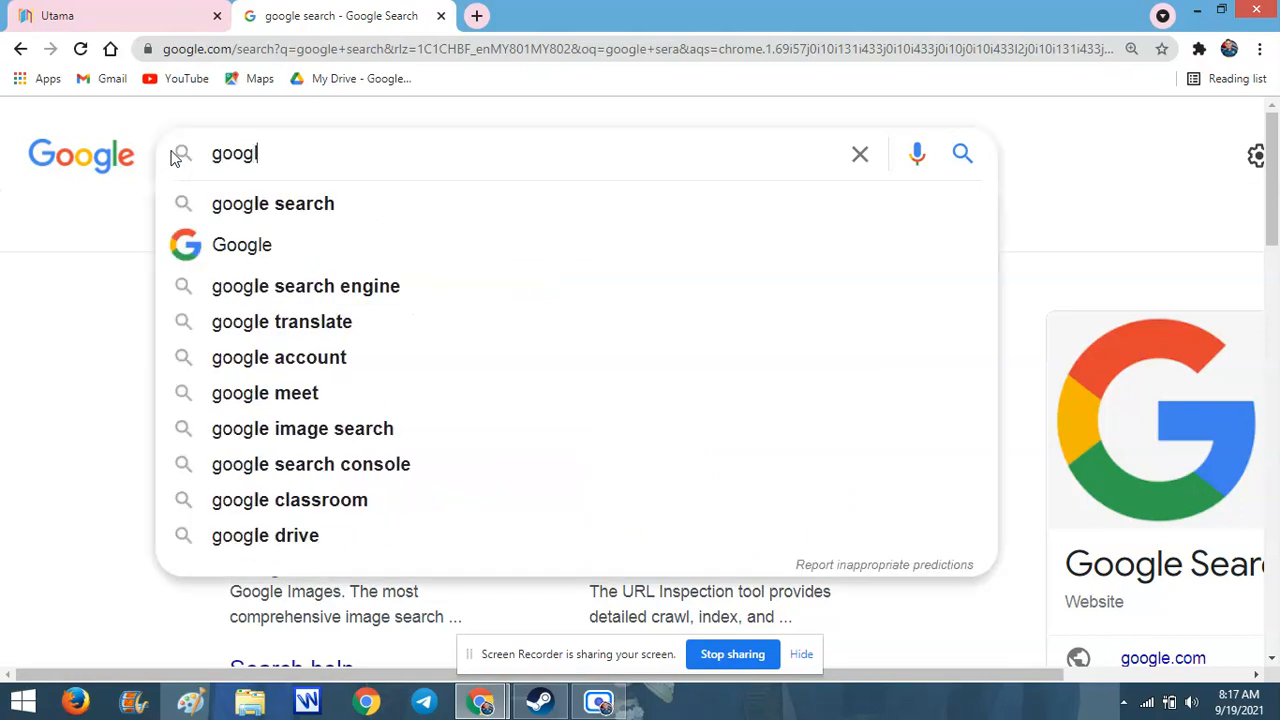
{"action": "type", "text": "e form"}
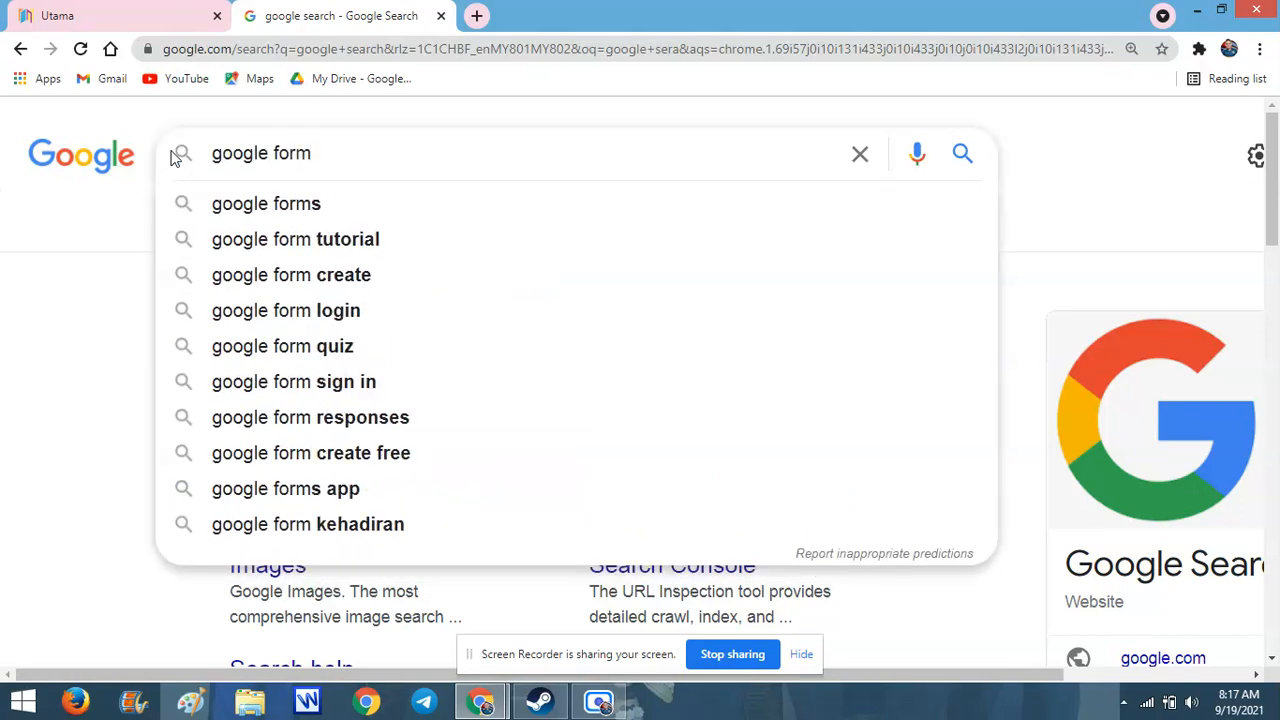
{"action": "key", "text": "Return"}
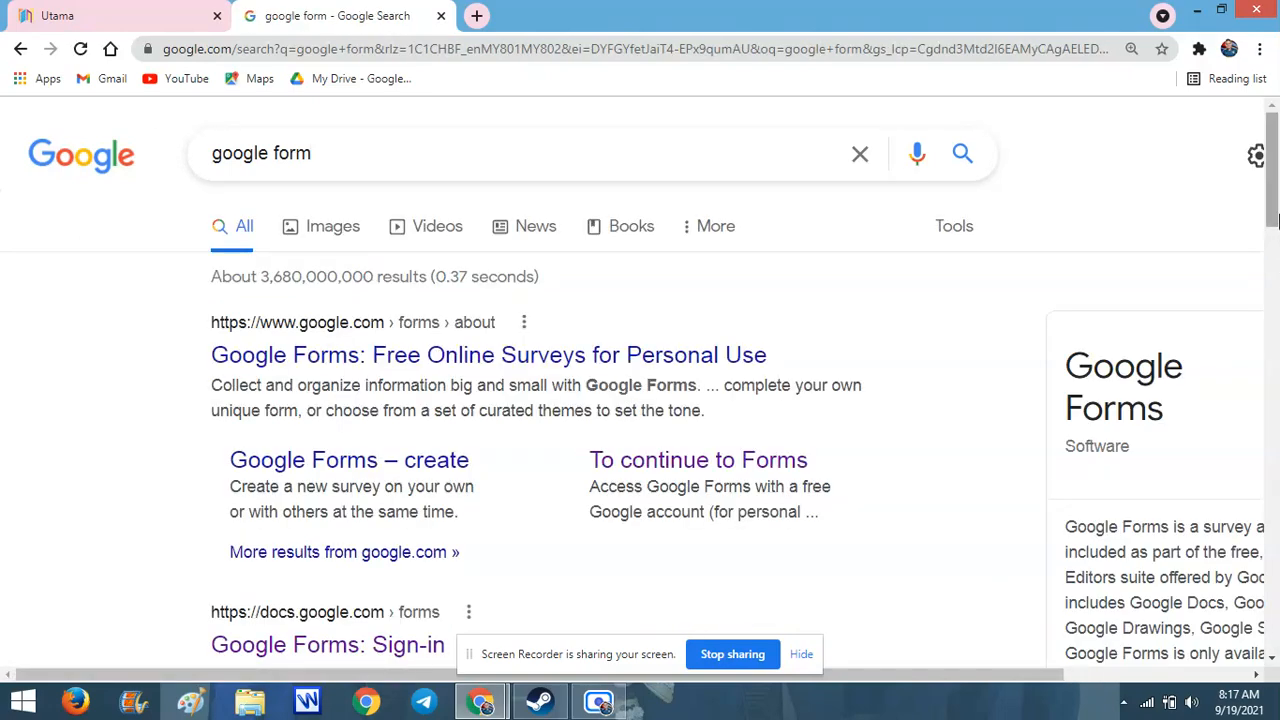
{"action": "left_click_drag", "start_coordinate": [1274, 215], "coordinate": [1275, 249]}
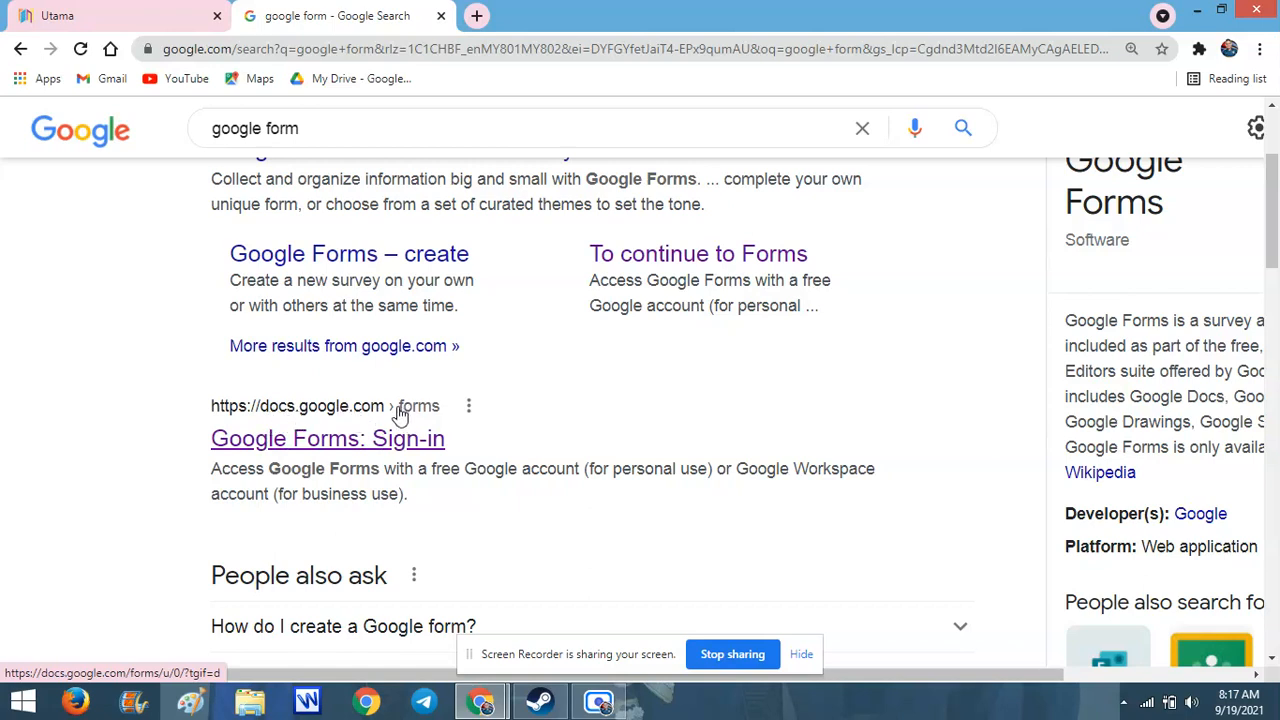
{"action": "left_click", "coordinate": [320, 446]}
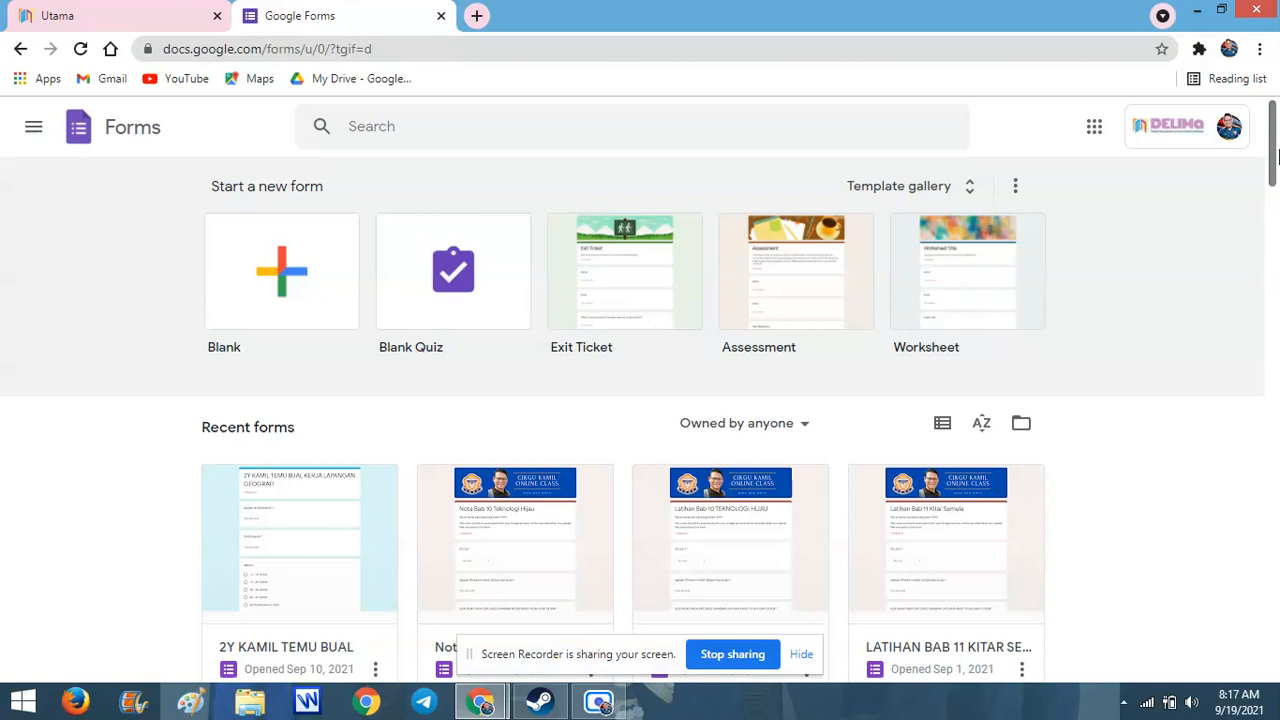
Create a Blank form from the Forms home page and dismiss the screen-sharing notice
{"action": "left_click_drag", "start_coordinate": [1276, 150], "coordinate": [1270, 378]}
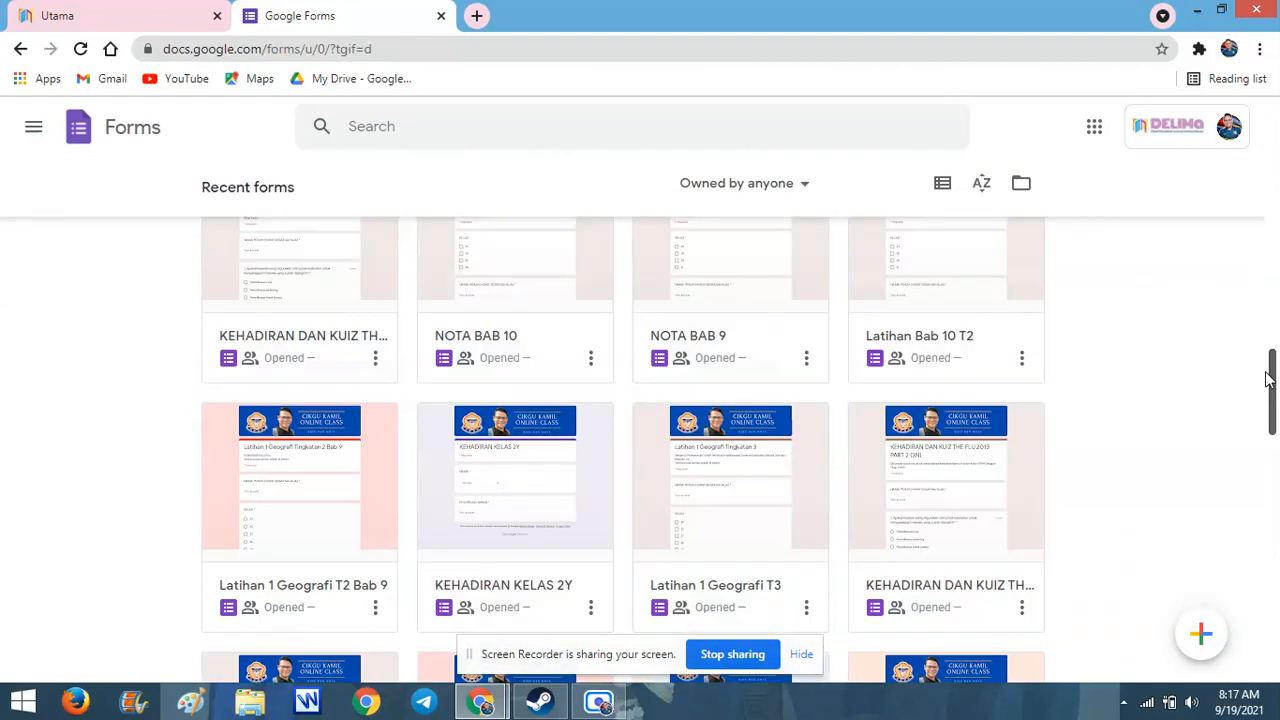
{"action": "left_click_drag", "start_coordinate": [1270, 237], "coordinate": [1271, 206]}
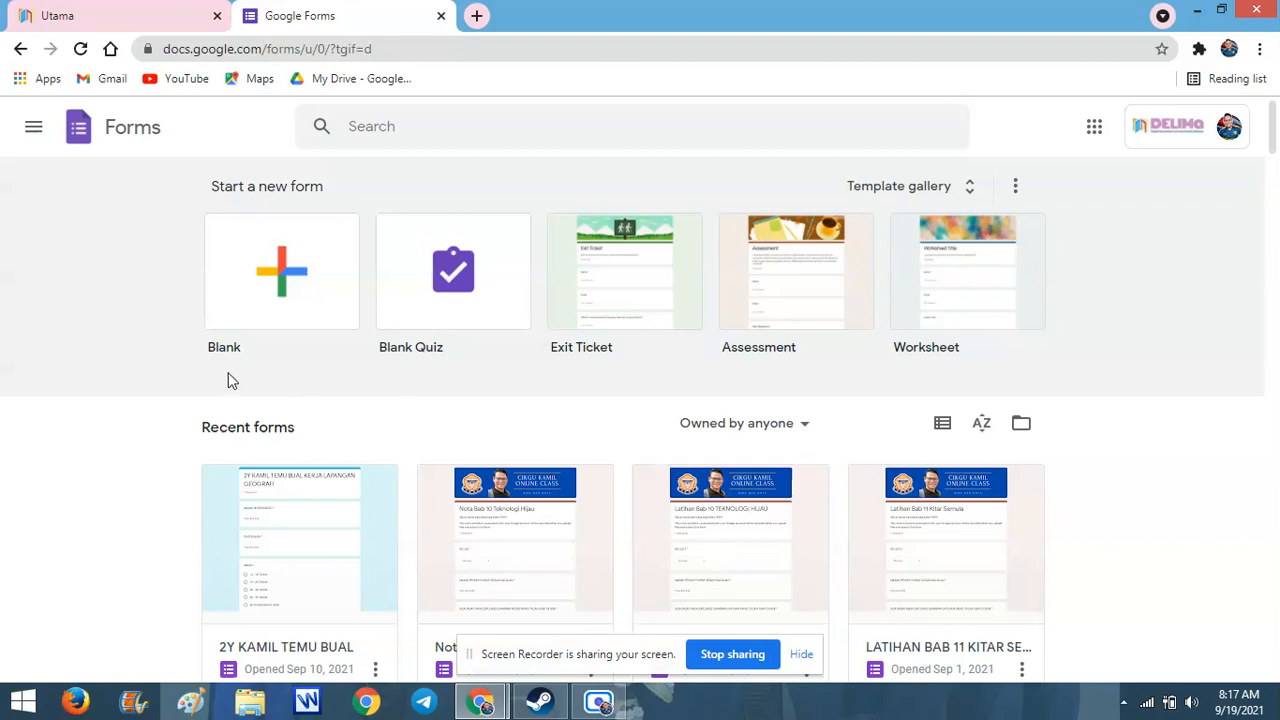
{"action": "left_click", "coordinate": [280, 297]}
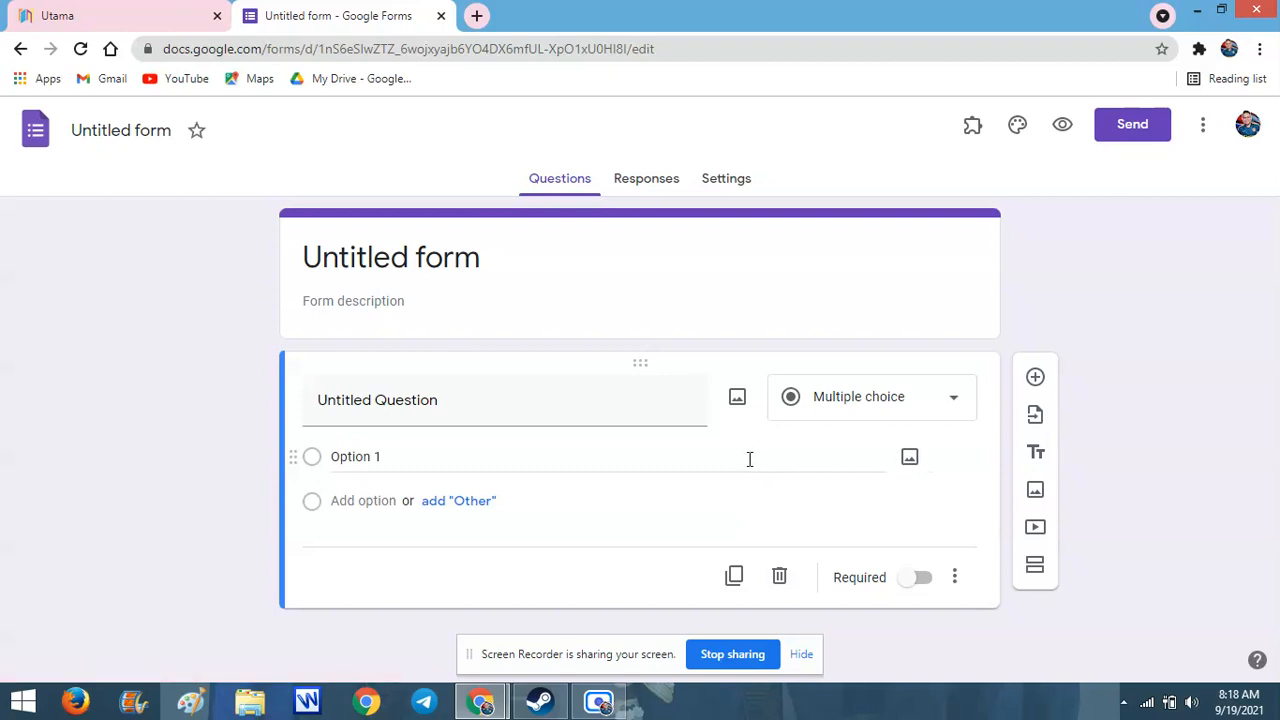
{"action": "left_click", "coordinate": [801, 654]}
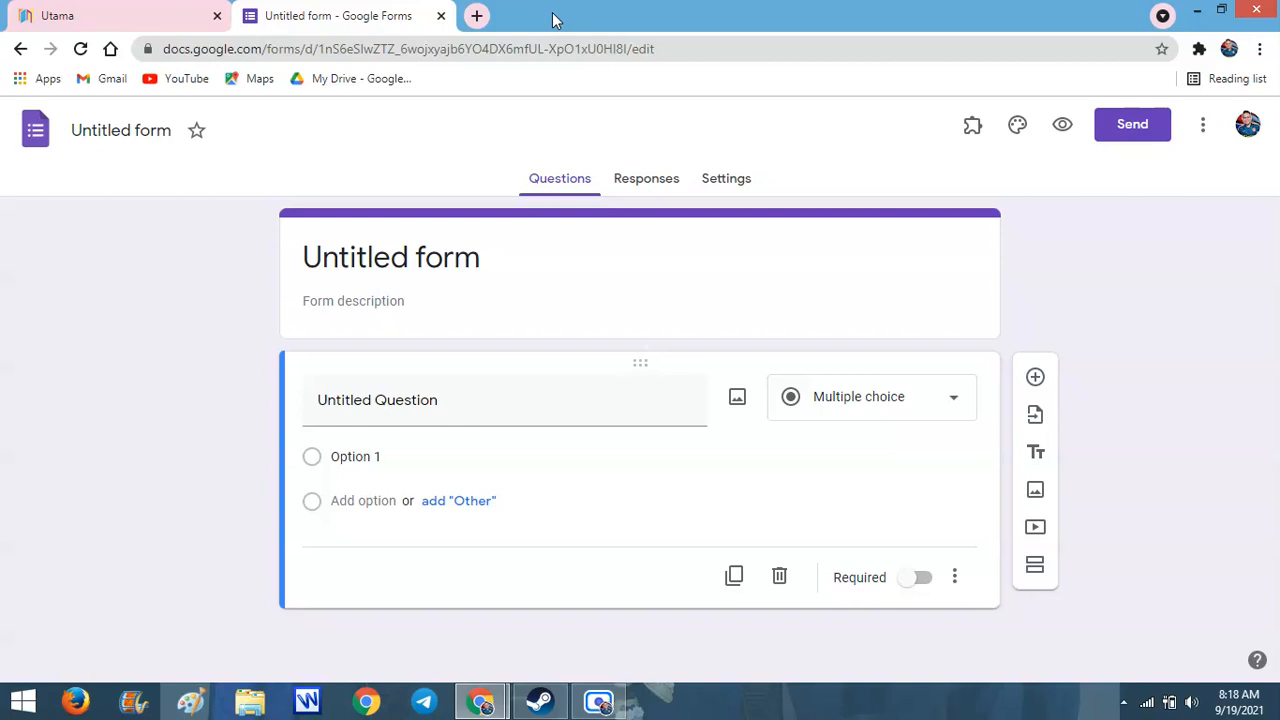
Rename 'Untitled form' to '3H Kamil Borang Temu Bual'
{"action": "left_click", "coordinate": [148, 128]}
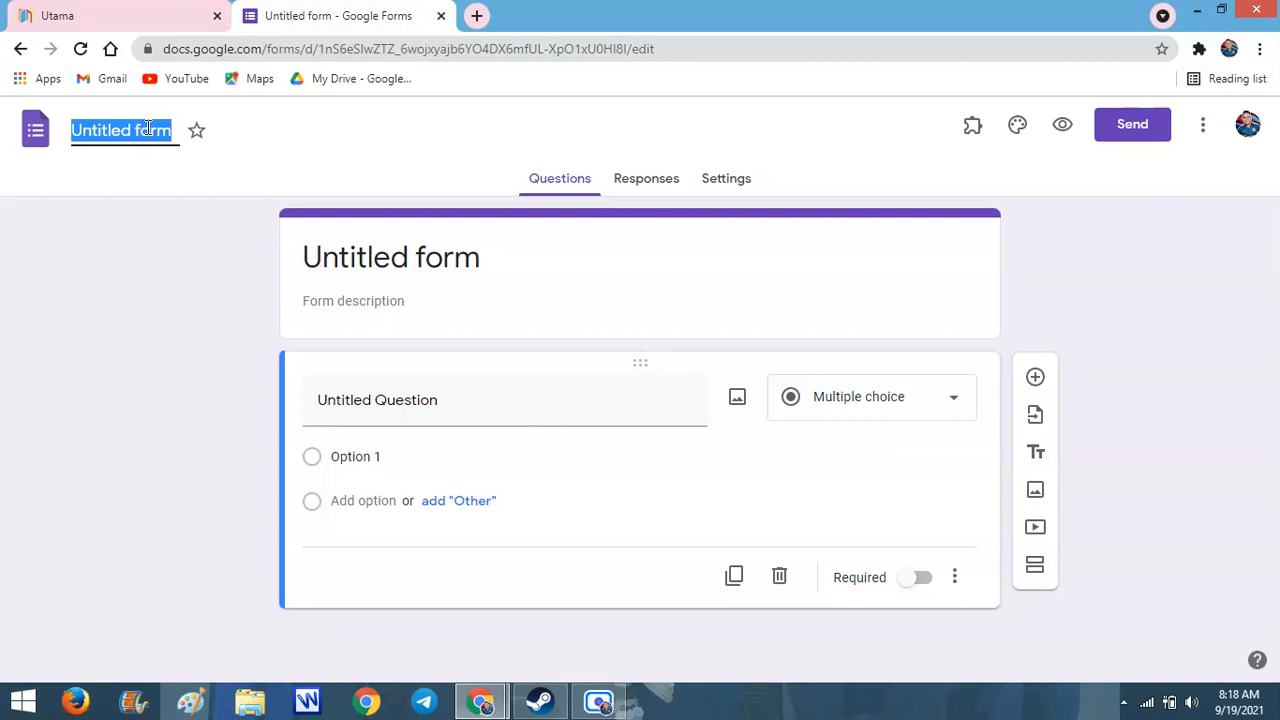
{"action": "key", "text": "BackSpace"}
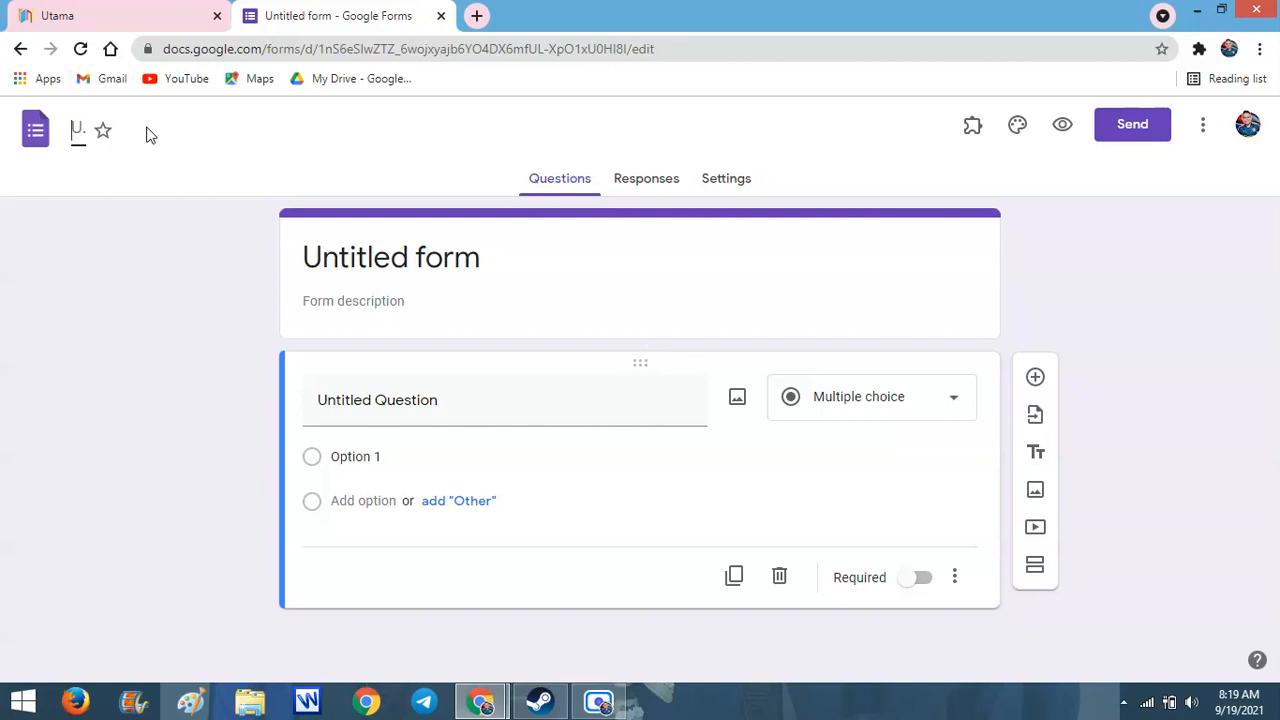
{"action": "type", "text": "#"}
{"action": "key", "text": "BackSpace"}
{"action": "type", "text": "3H"}
{"action": "type", "text": "Kamil "}
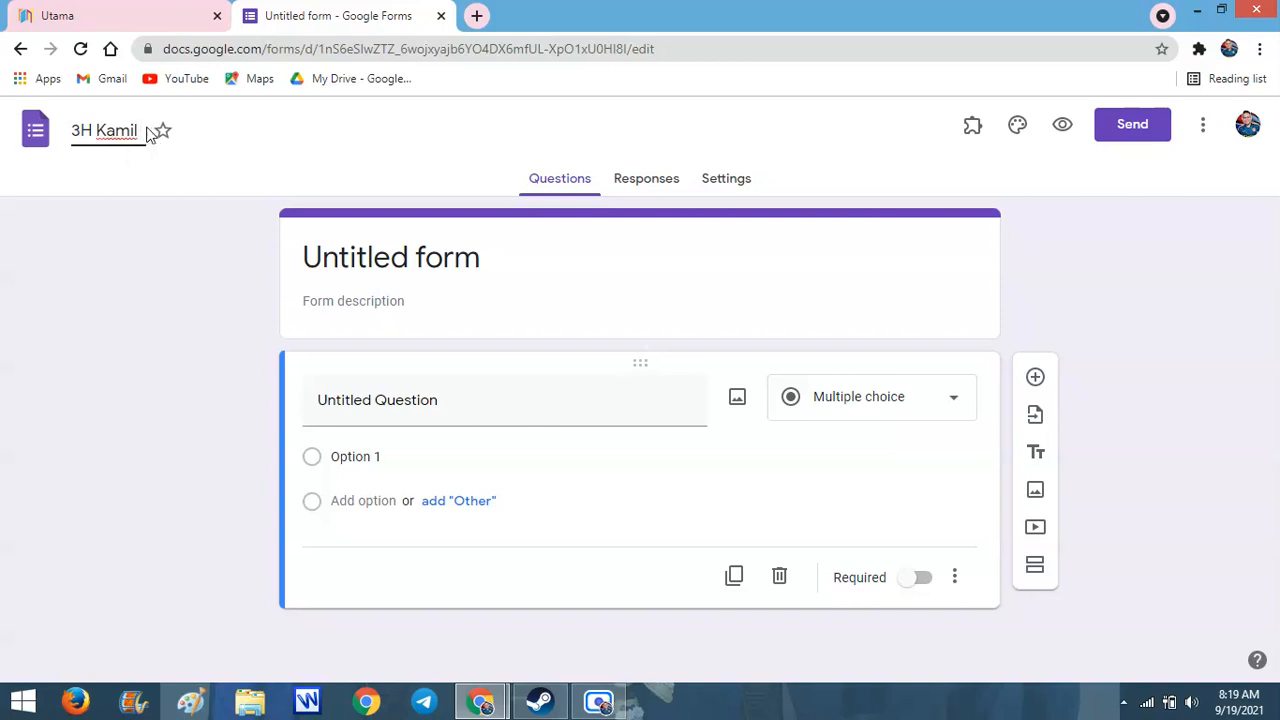
{"action": "type", "text": "Borang Temu Bual"}
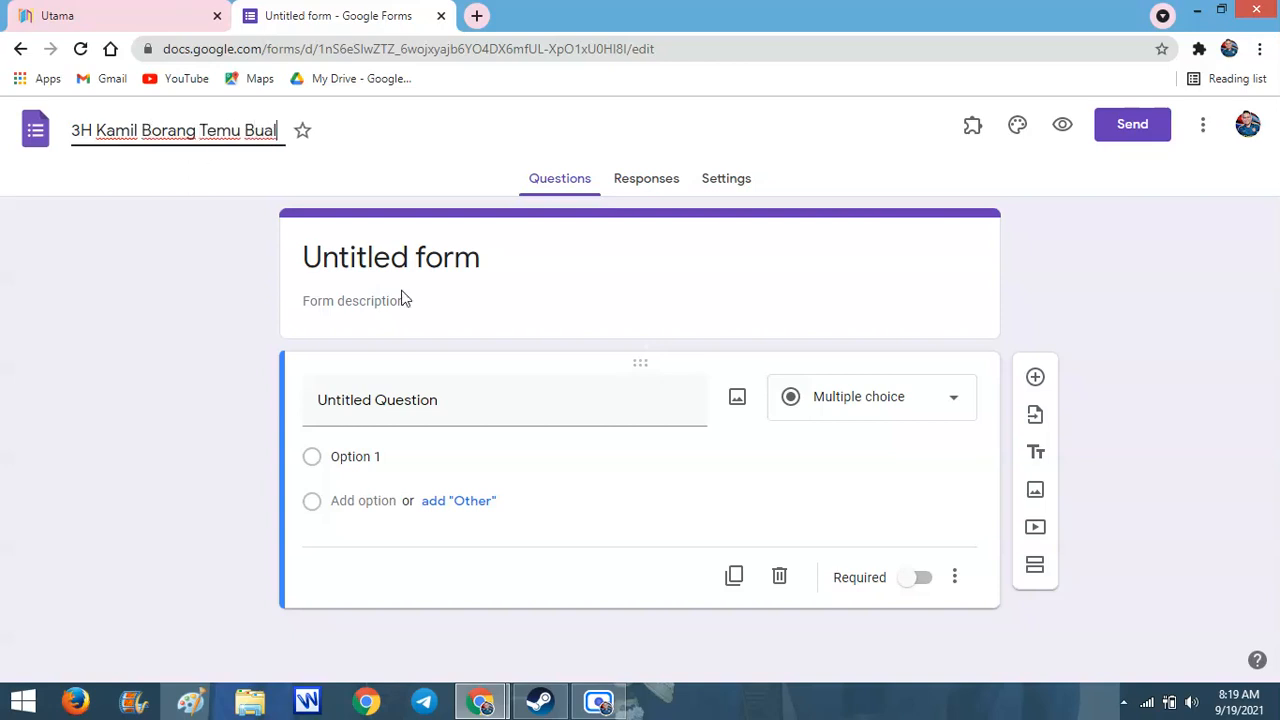
{"action": "left_click", "coordinate": [446, 296]}
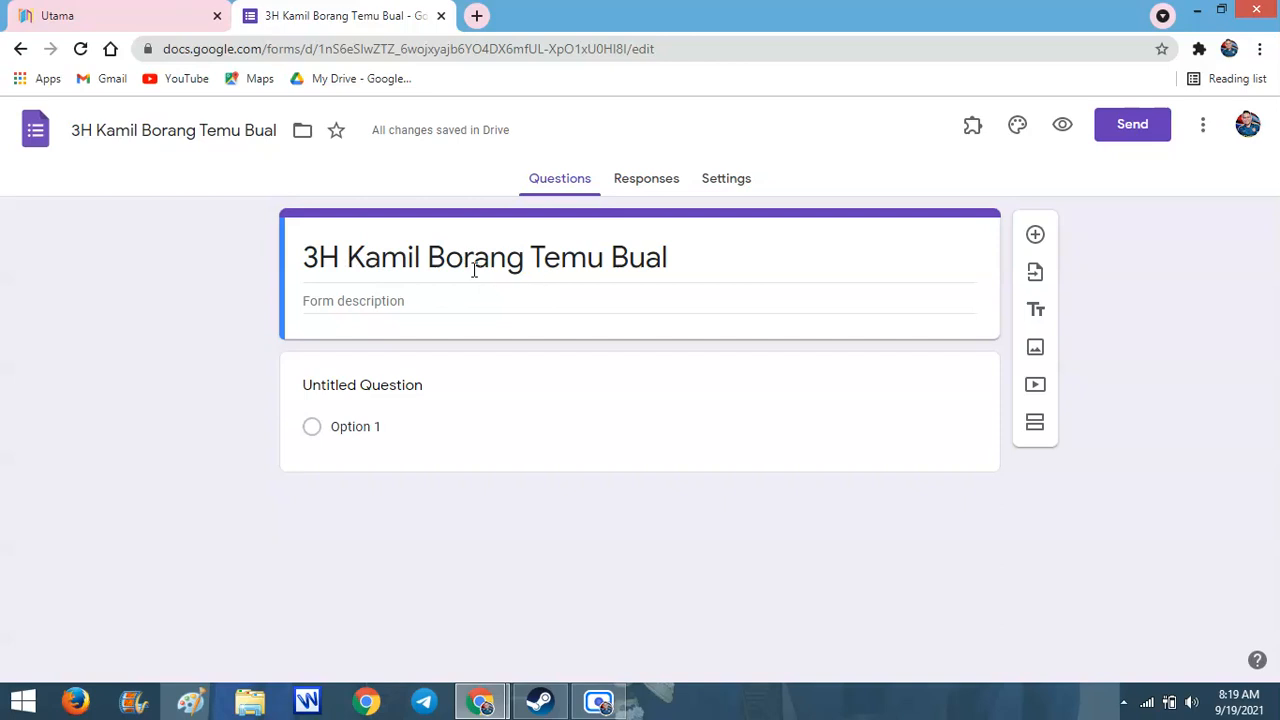
Append ' - Amalan Kitar Semula di Kawasan Rumah Anda' to the form heading
{"action": "left_click", "coordinate": [432, 257]}
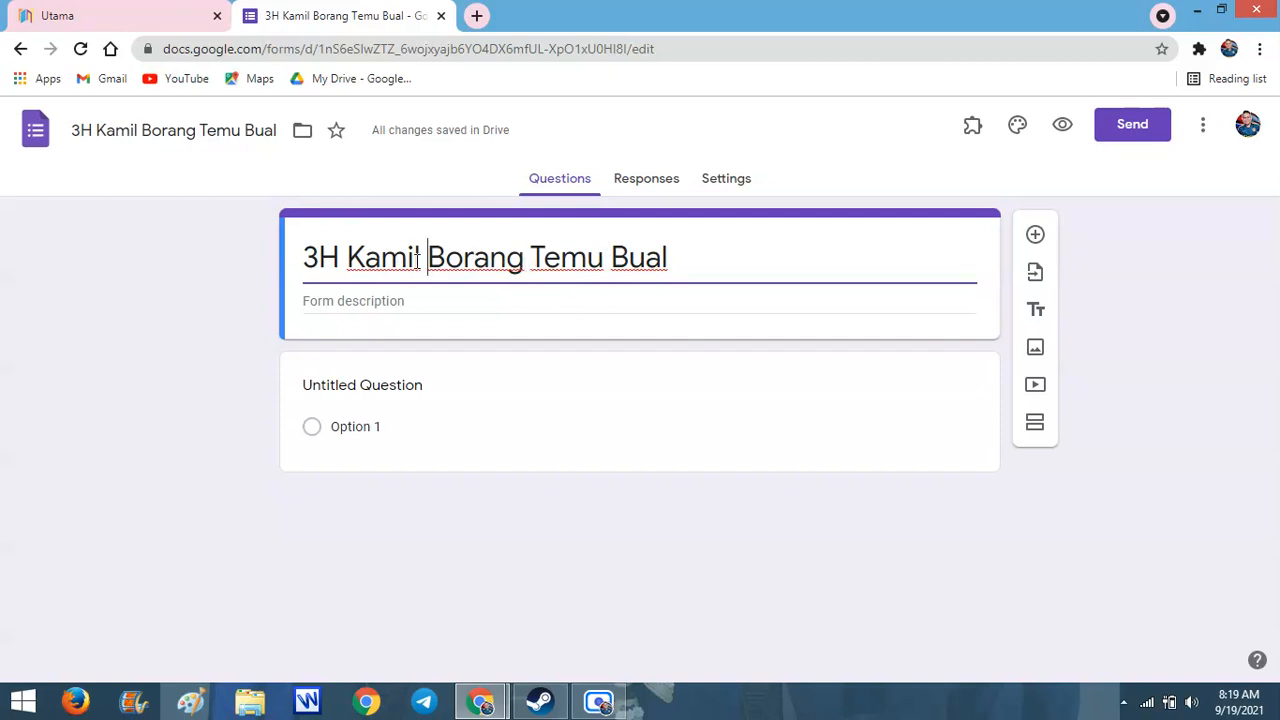
{"action": "left_click", "coordinate": [689, 258]}
{"action": "type", "text": "-"}
{"action": "type", "text": "Amala"}
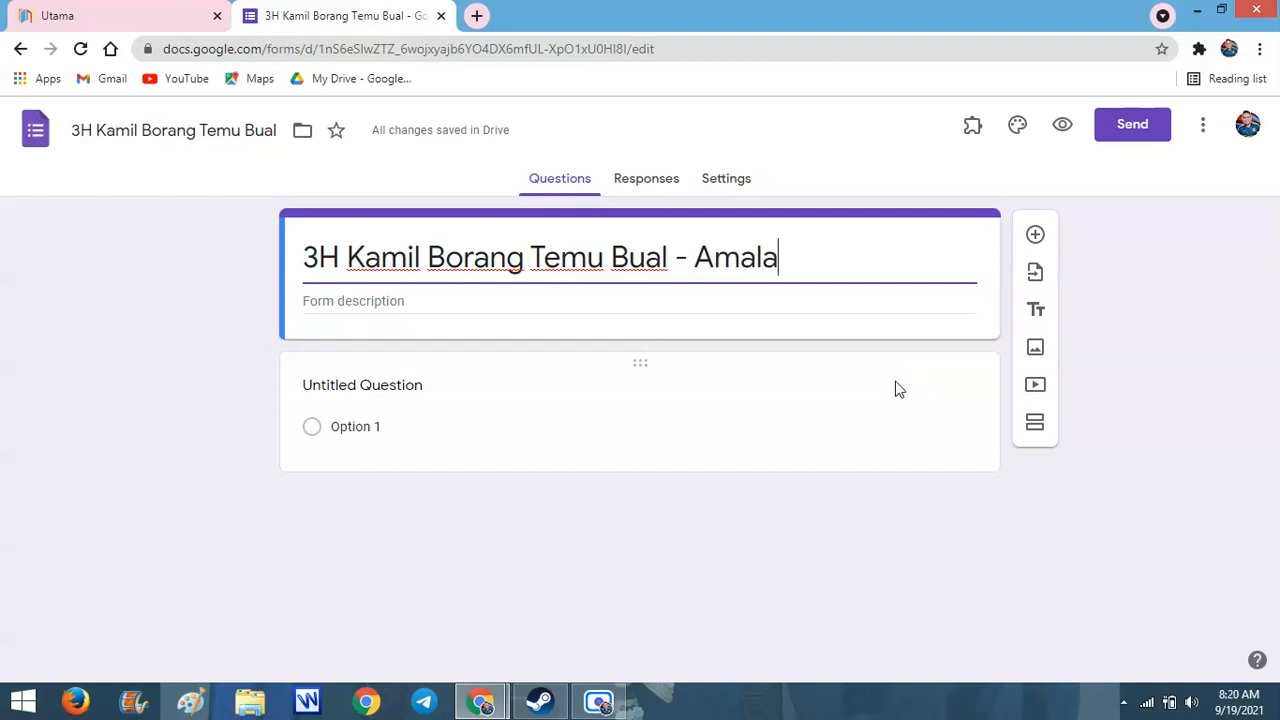
{"action": "type", "text": "n Kitar"}
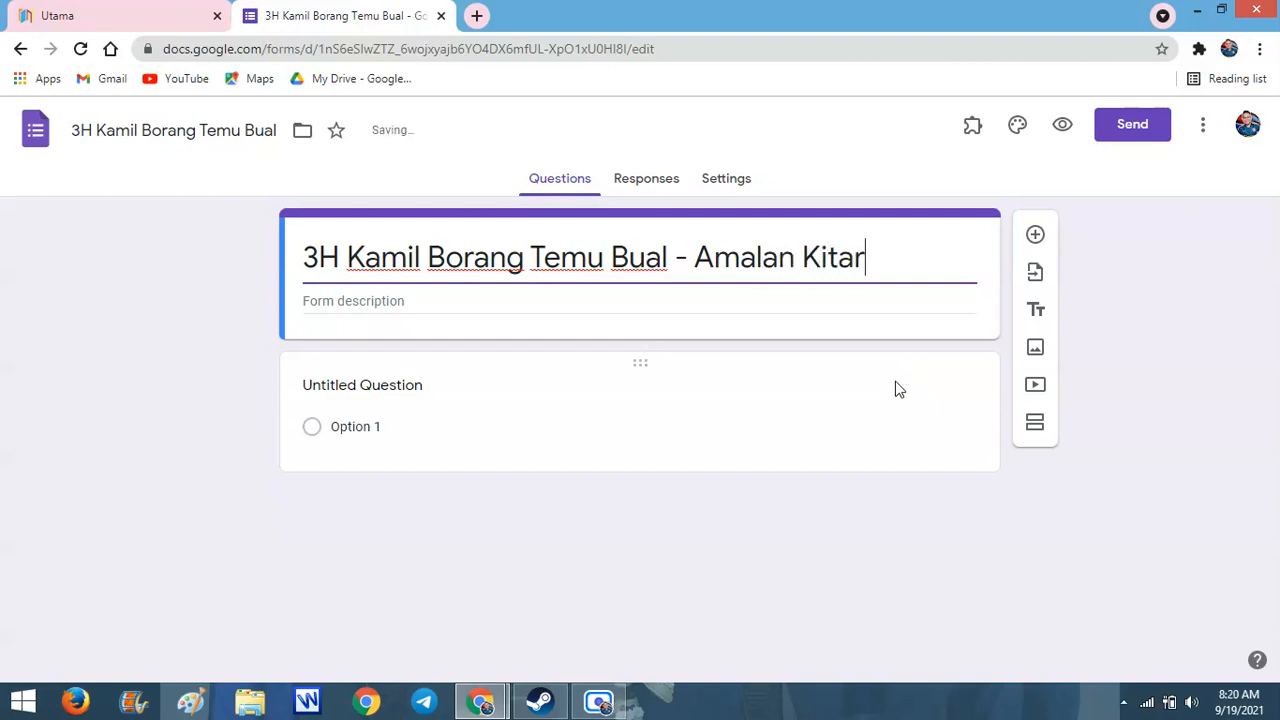
{"action": "type", "text": " Semula d"}
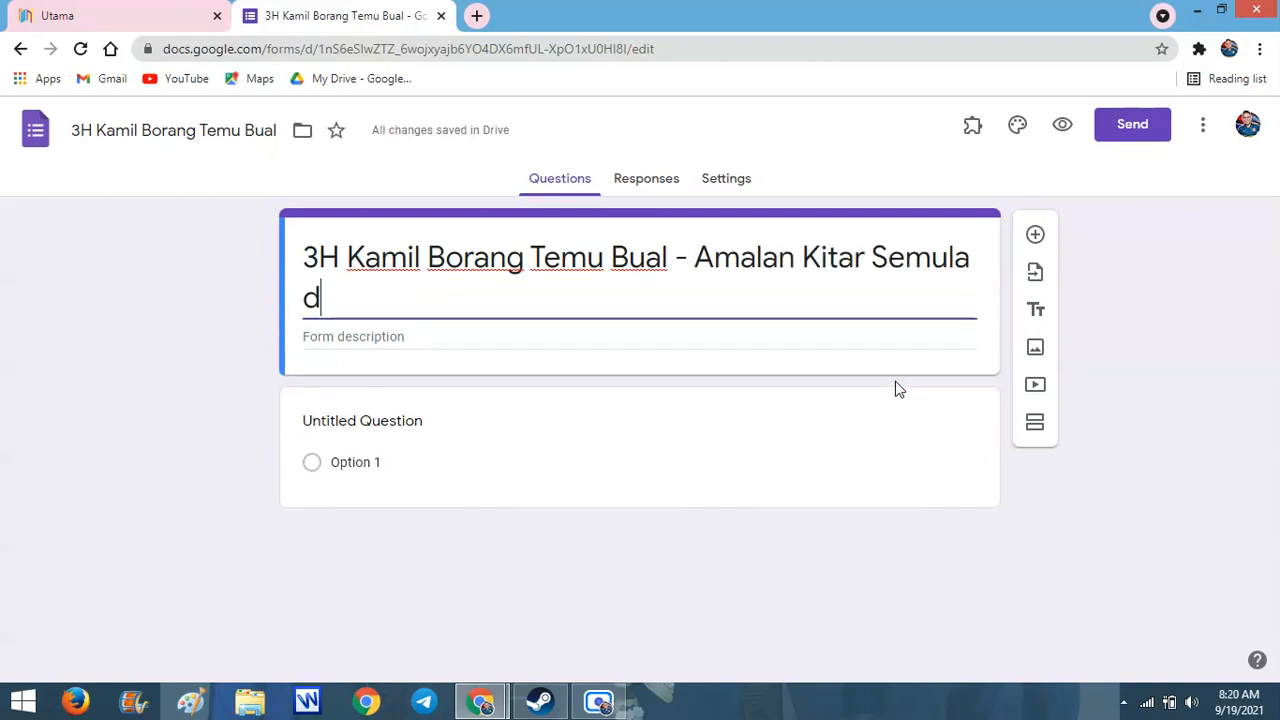
{"action": "type", "text": "i Kawa"}
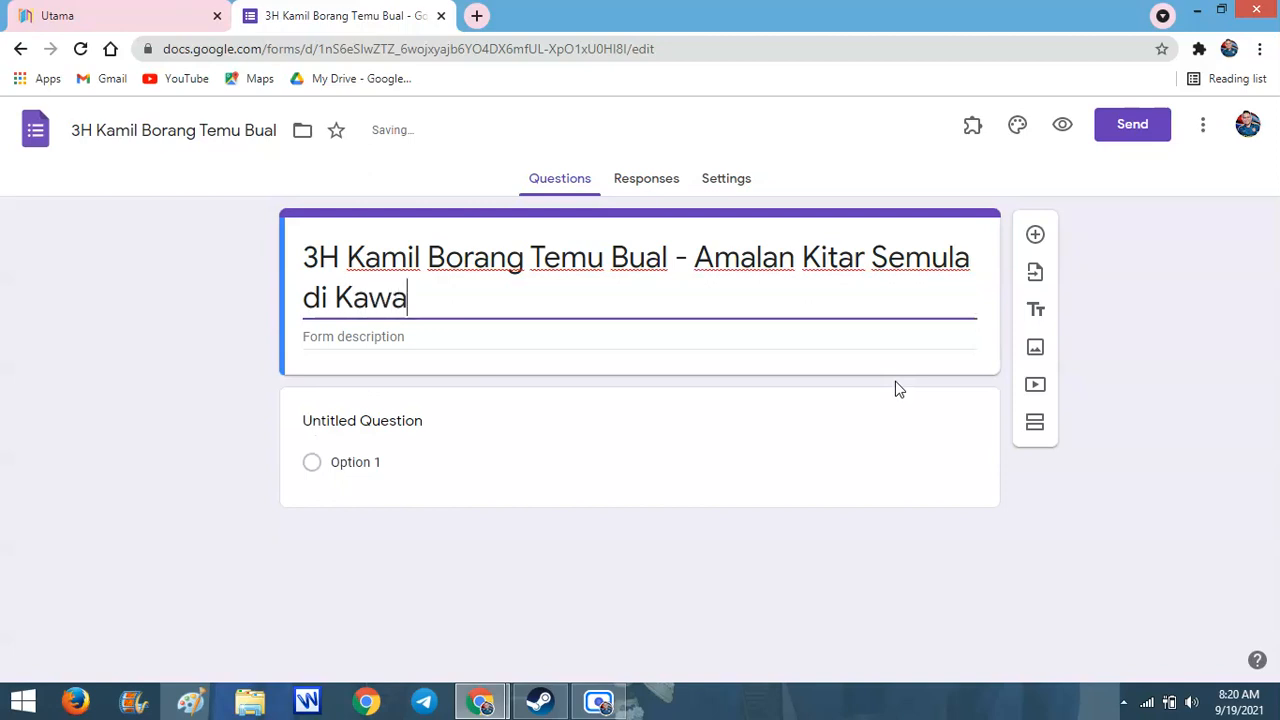
{"action": "type", "text": "san Rumah Anda"}
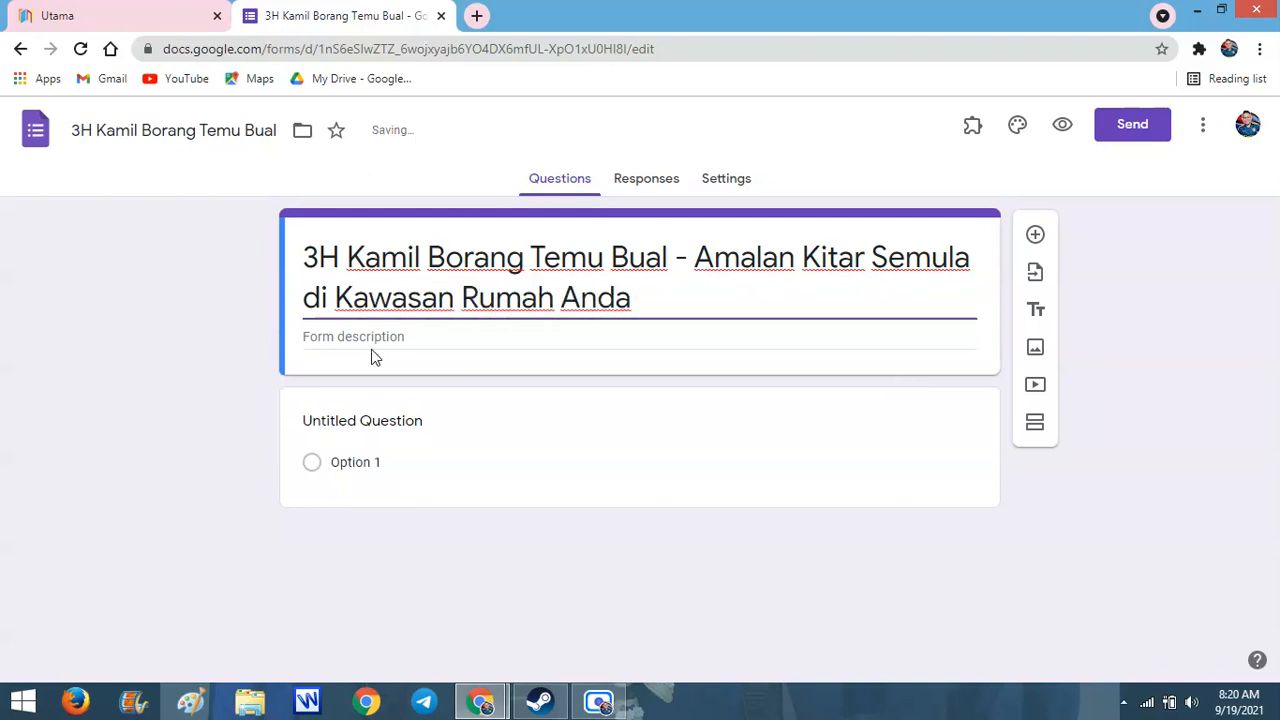
{"action": "left_click", "coordinate": [657, 331]}
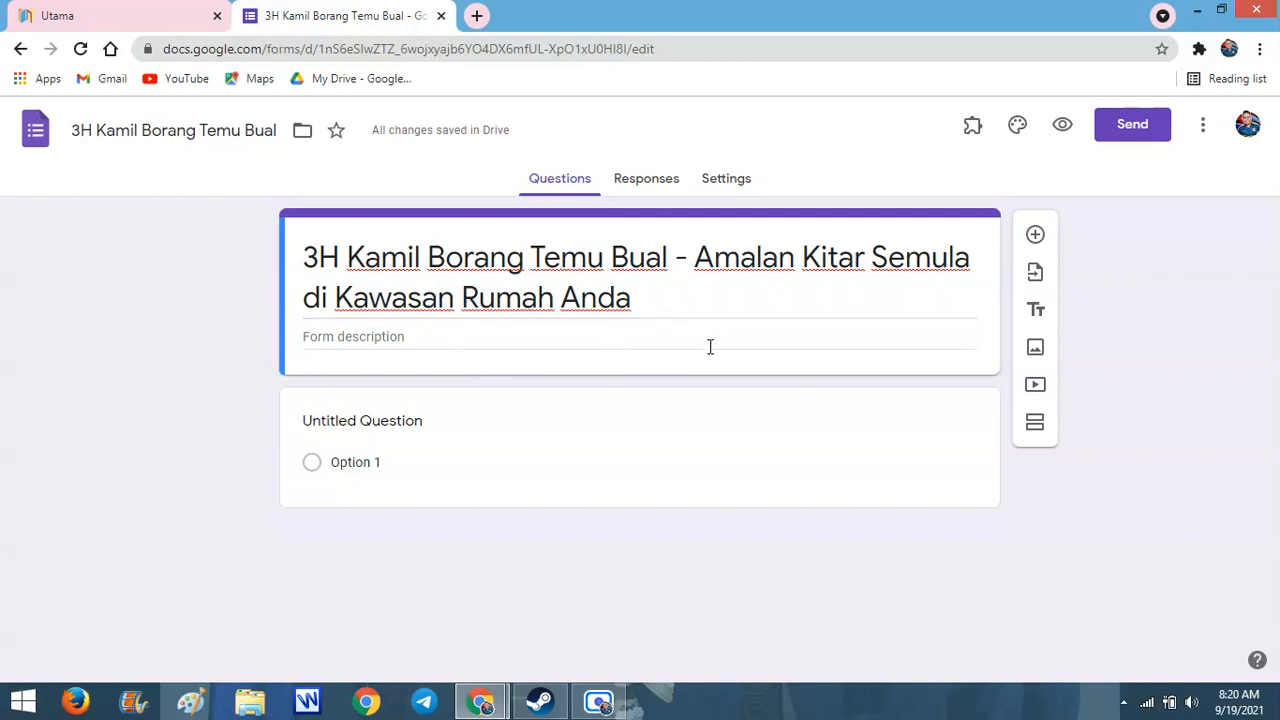
{"action": "left_click", "coordinate": [666, 303]}
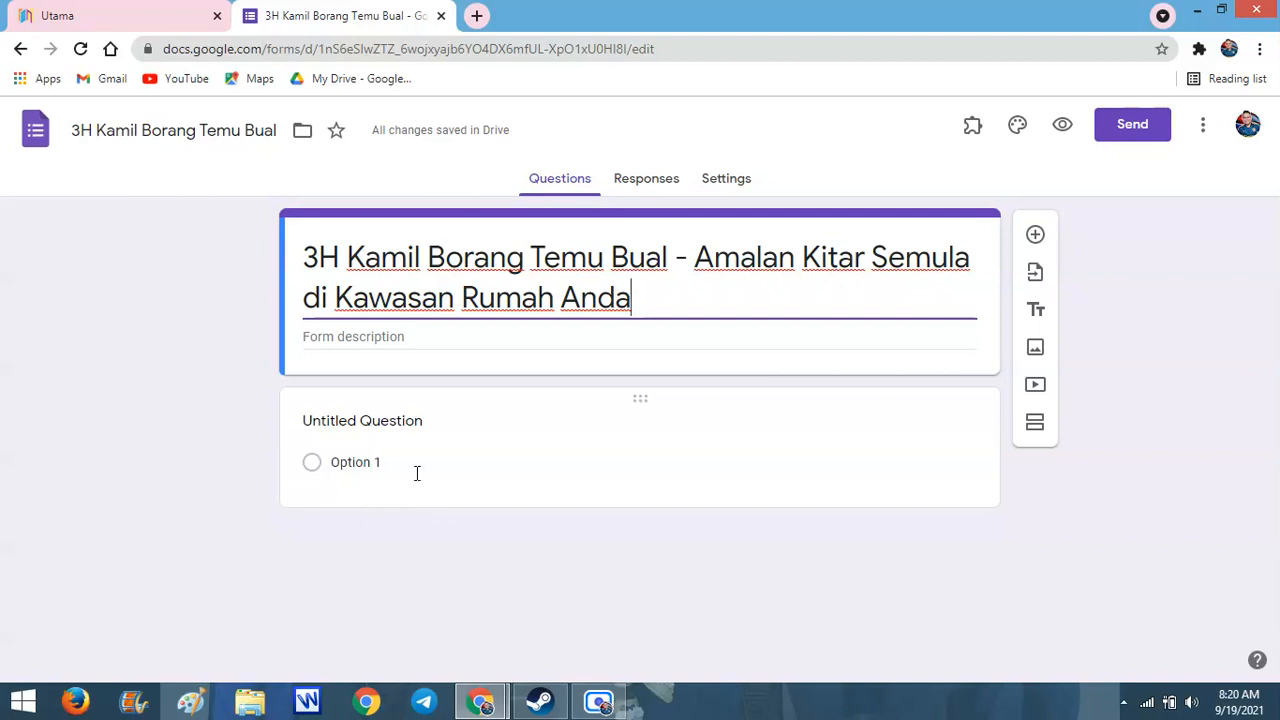
{"action": "left_click", "coordinate": [347, 420]}
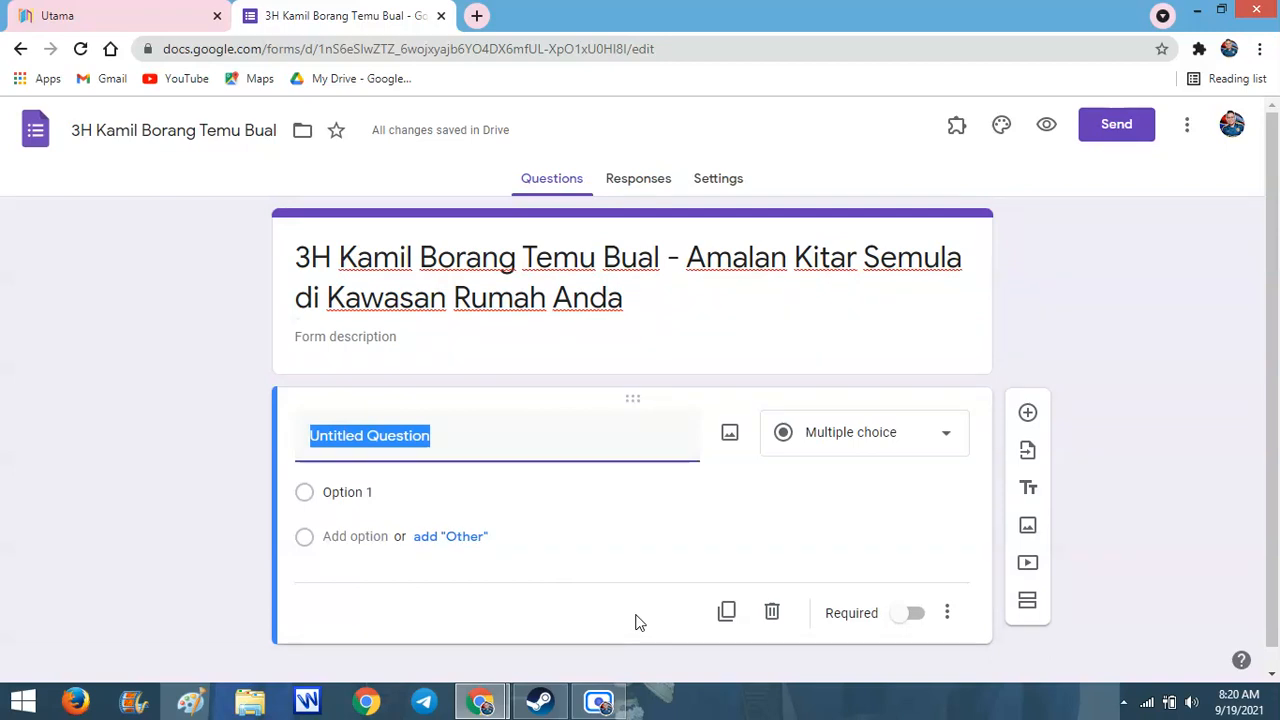
Title the first question 'NAMA PENUH', keep it Short answer, and mark it required
{"action": "type", "text": "NA"}
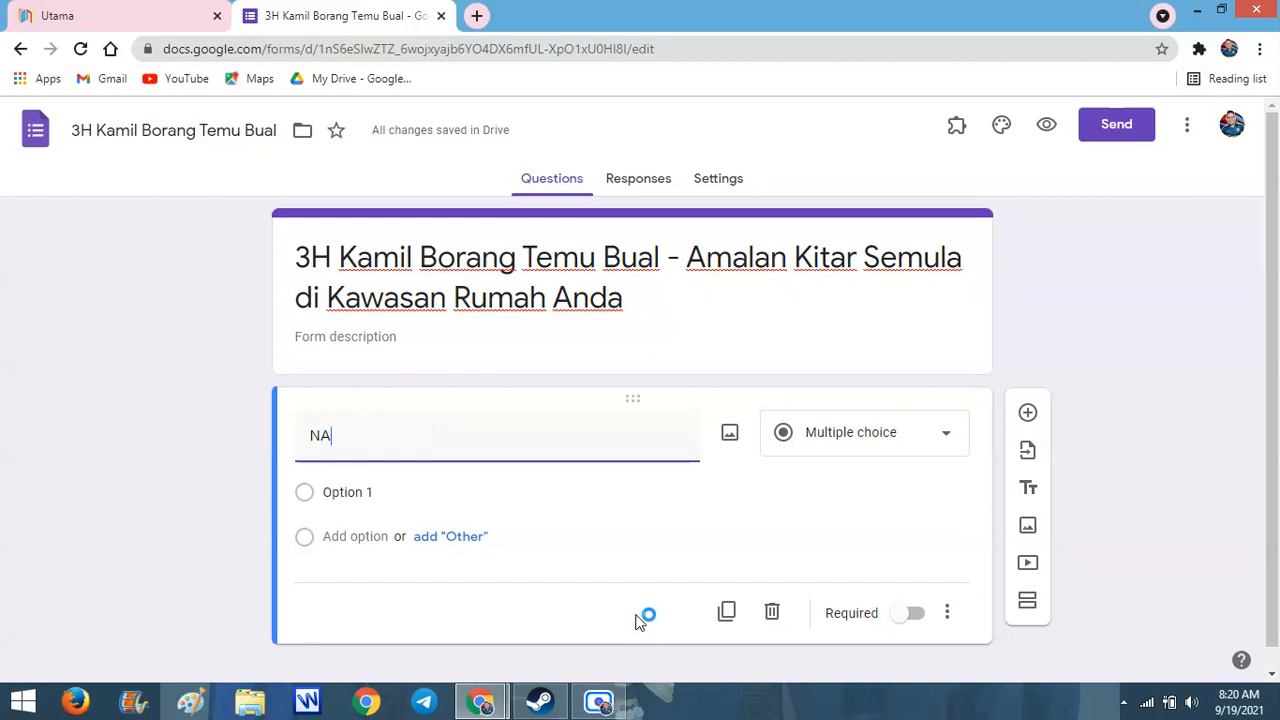
{"action": "type", "text": "MA PENUH"}
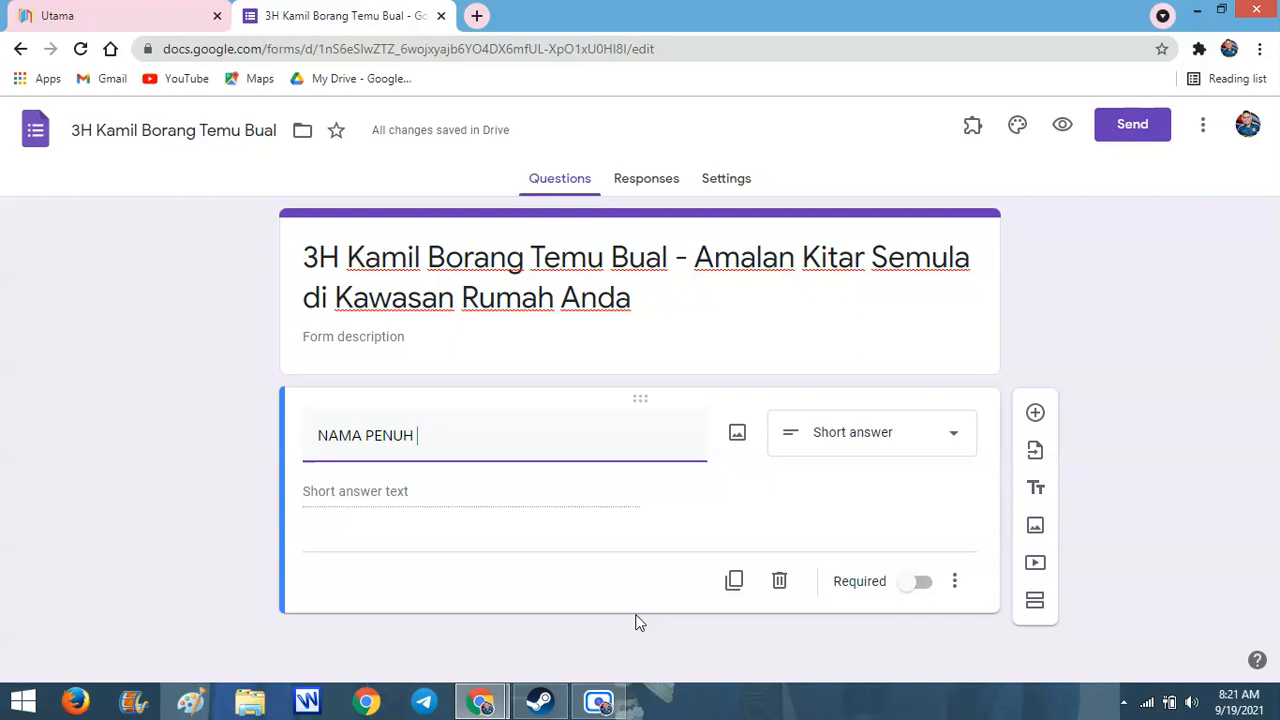
{"action": "left_click", "coordinate": [889, 440]}
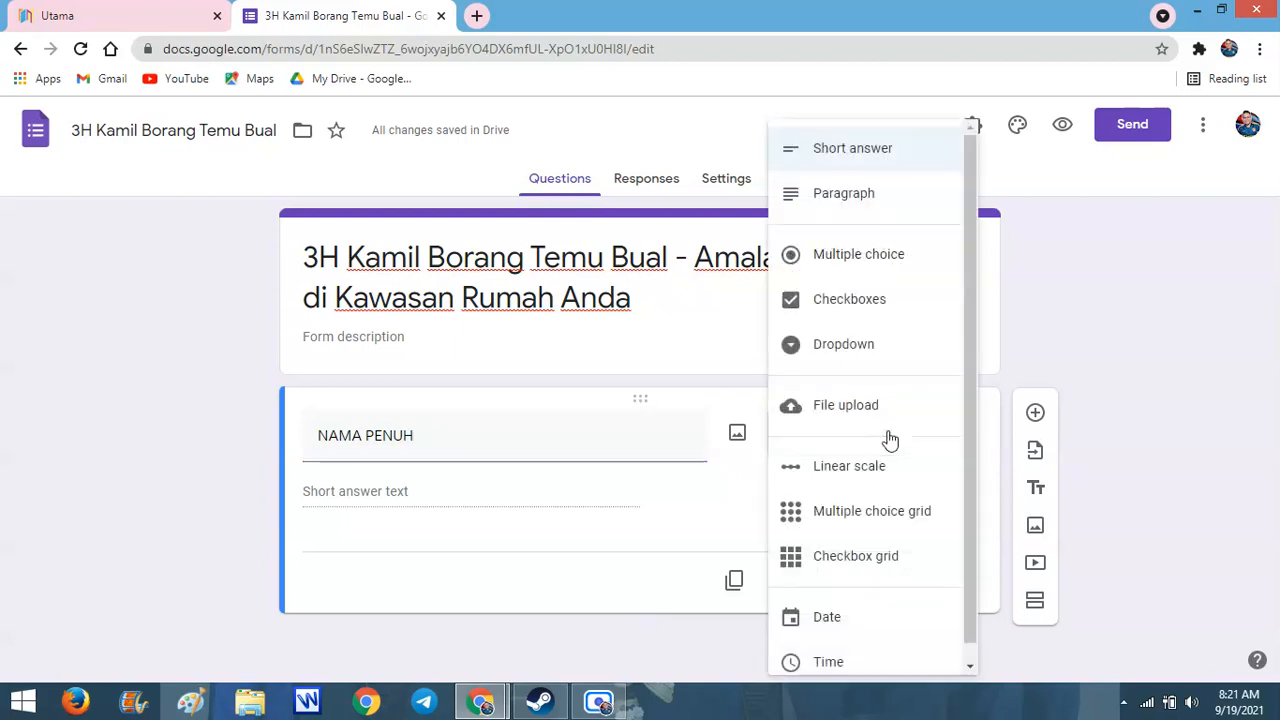
{"action": "left_click", "coordinate": [873, 155]}
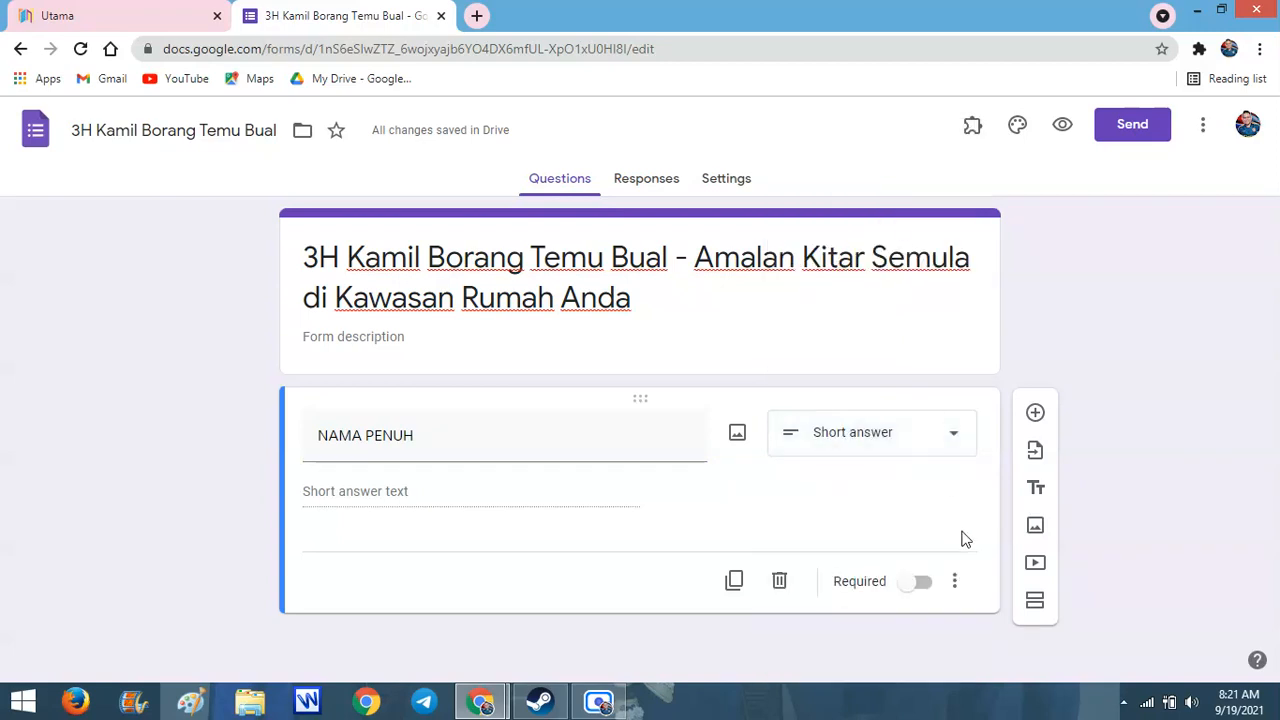
{"action": "left_click", "coordinate": [876, 442]}
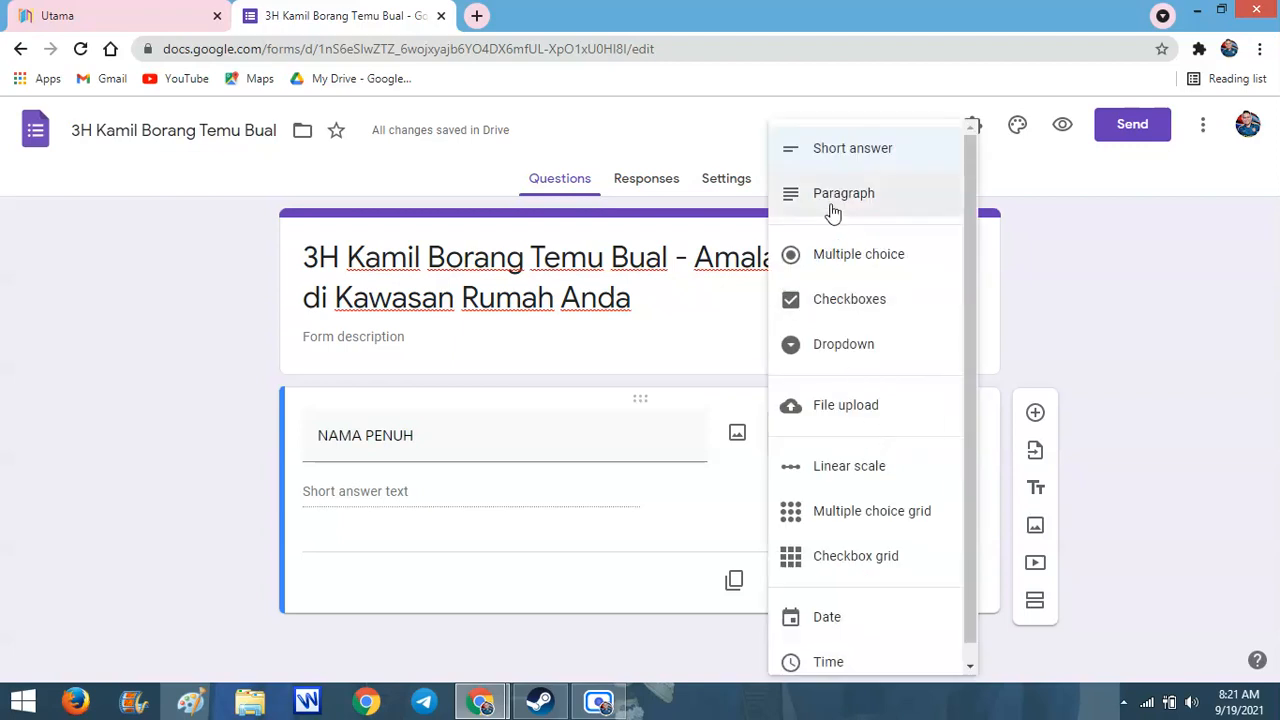
{"action": "left_click", "coordinate": [820, 151]}
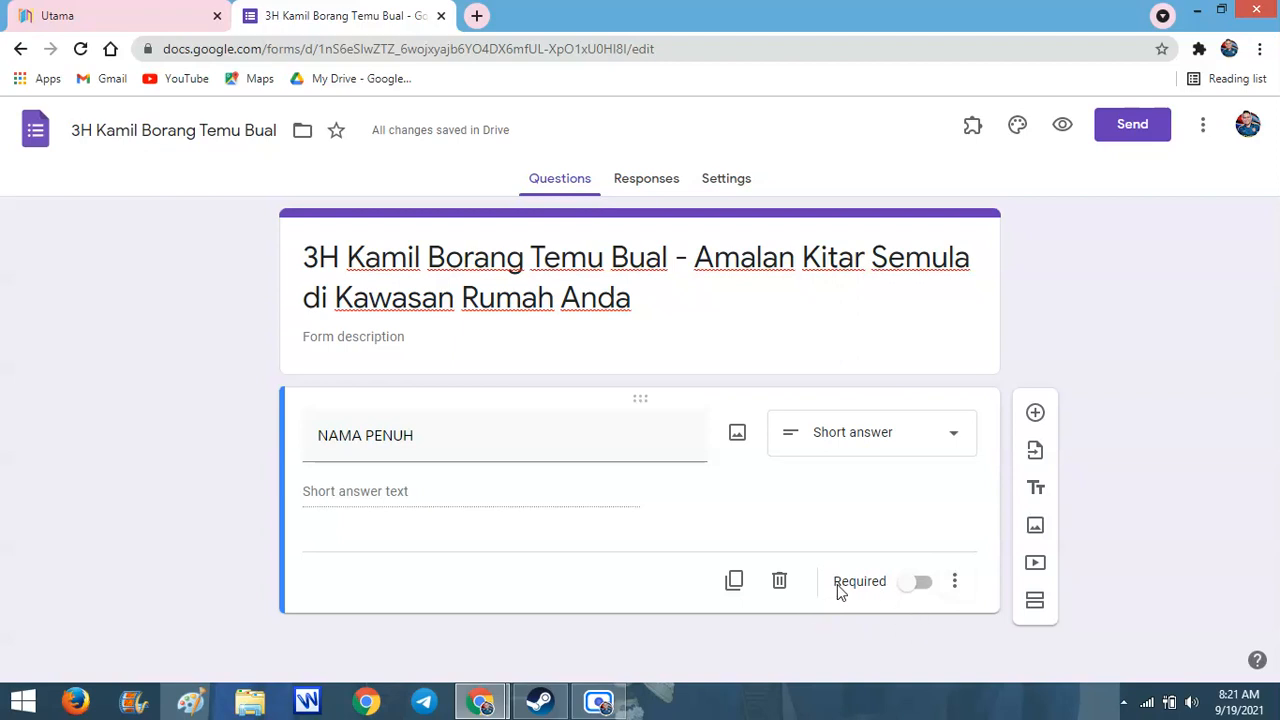
{"action": "left_click", "coordinate": [925, 586]}
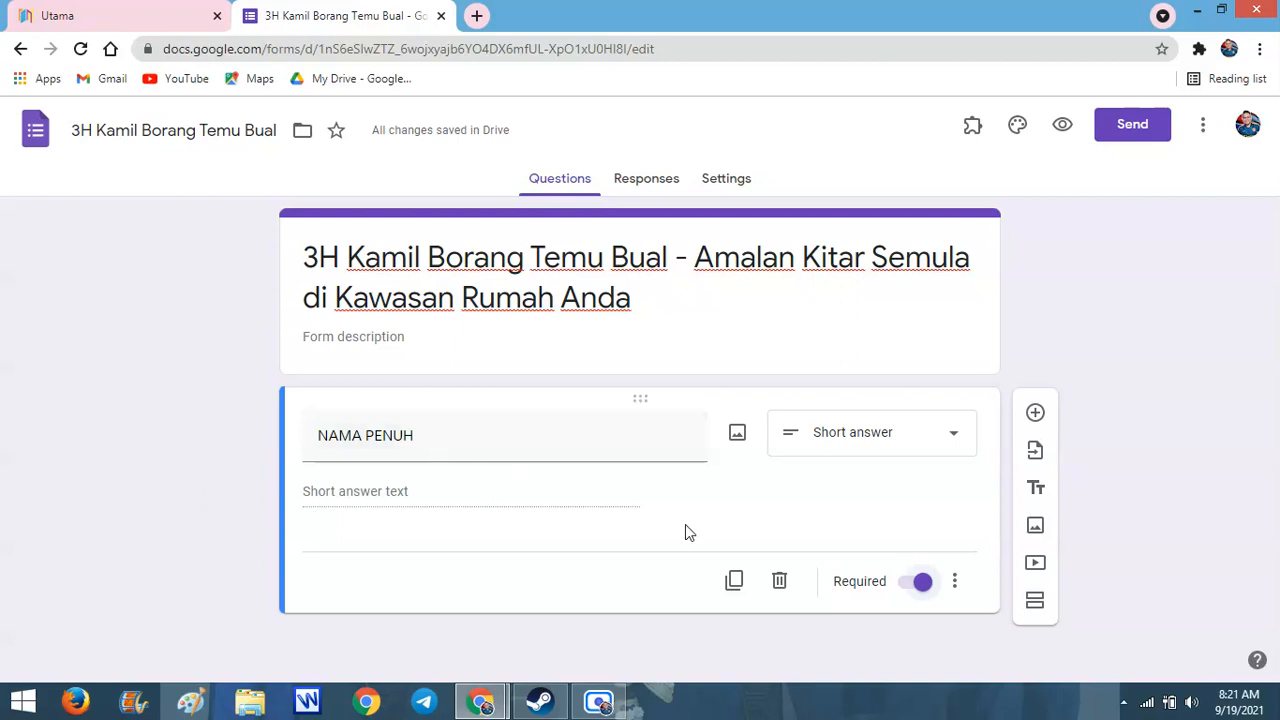
Add a new question below NAMA PENUH titled 'UMUR'
{"action": "left_click", "coordinate": [1035, 413]}
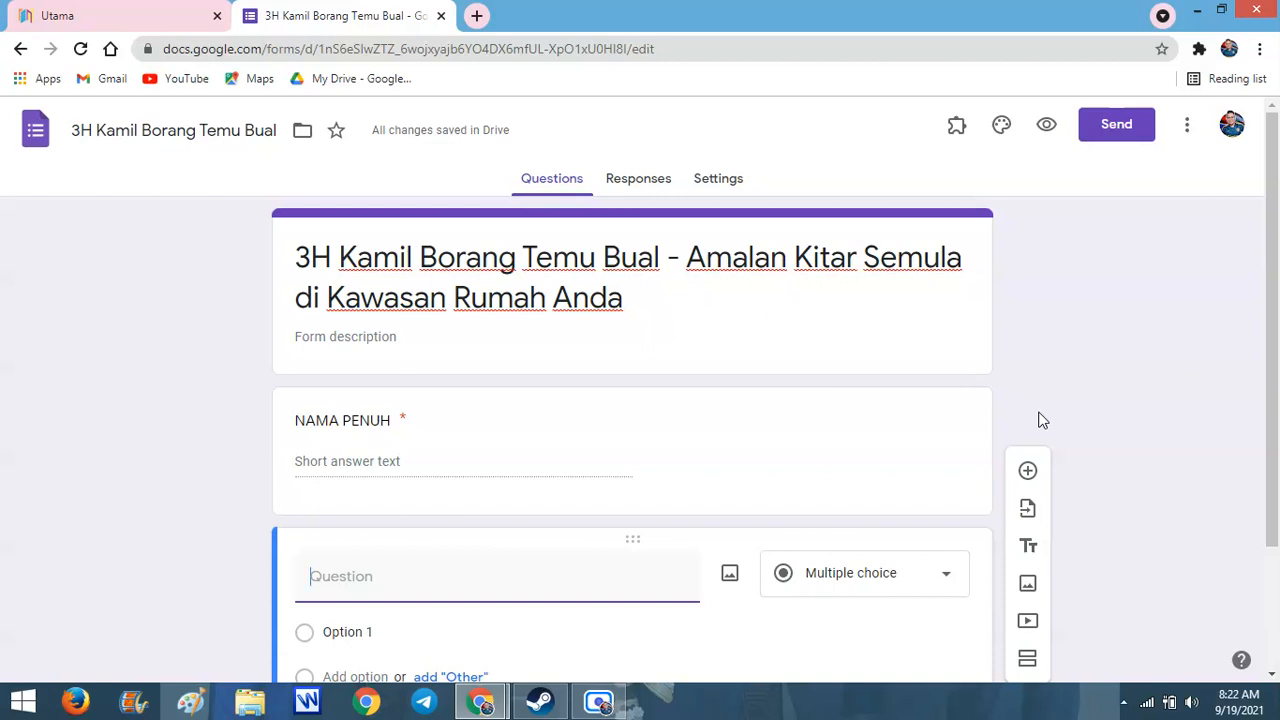
{"action": "left_click_drag", "start_coordinate": [1272, 400], "coordinate": [1278, 507]}
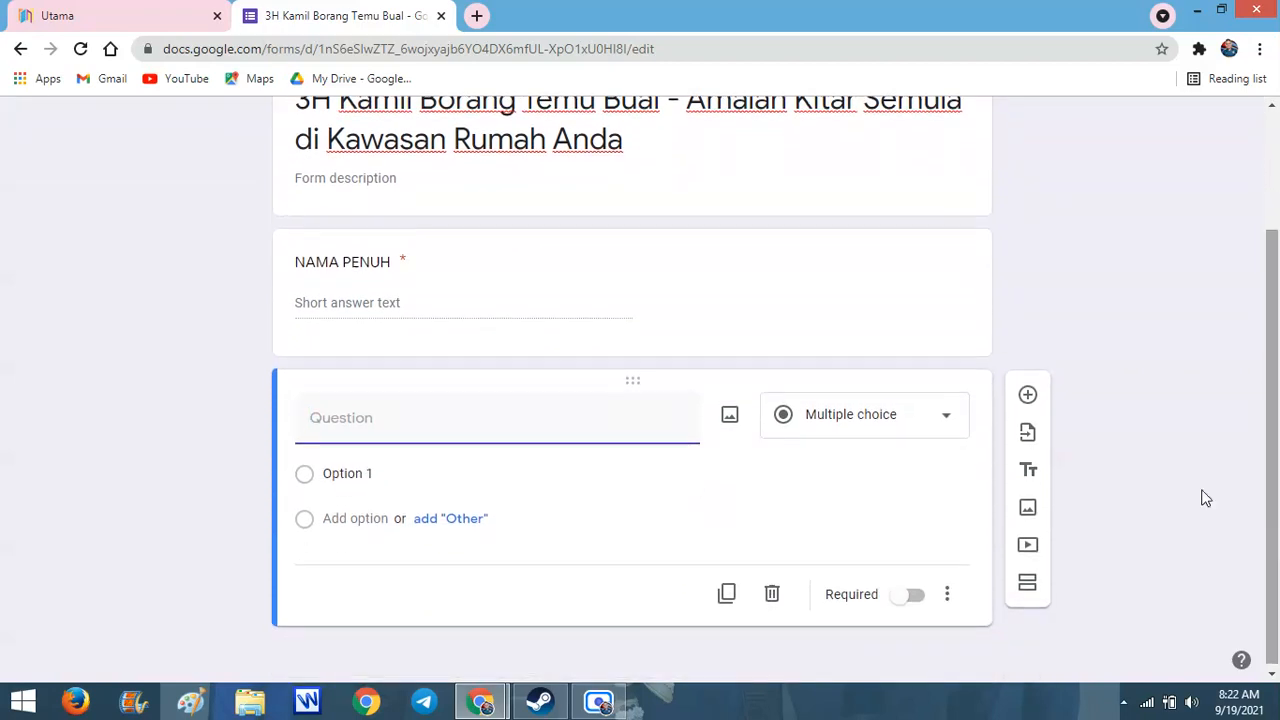
{"action": "type", "text": "UMUR"}
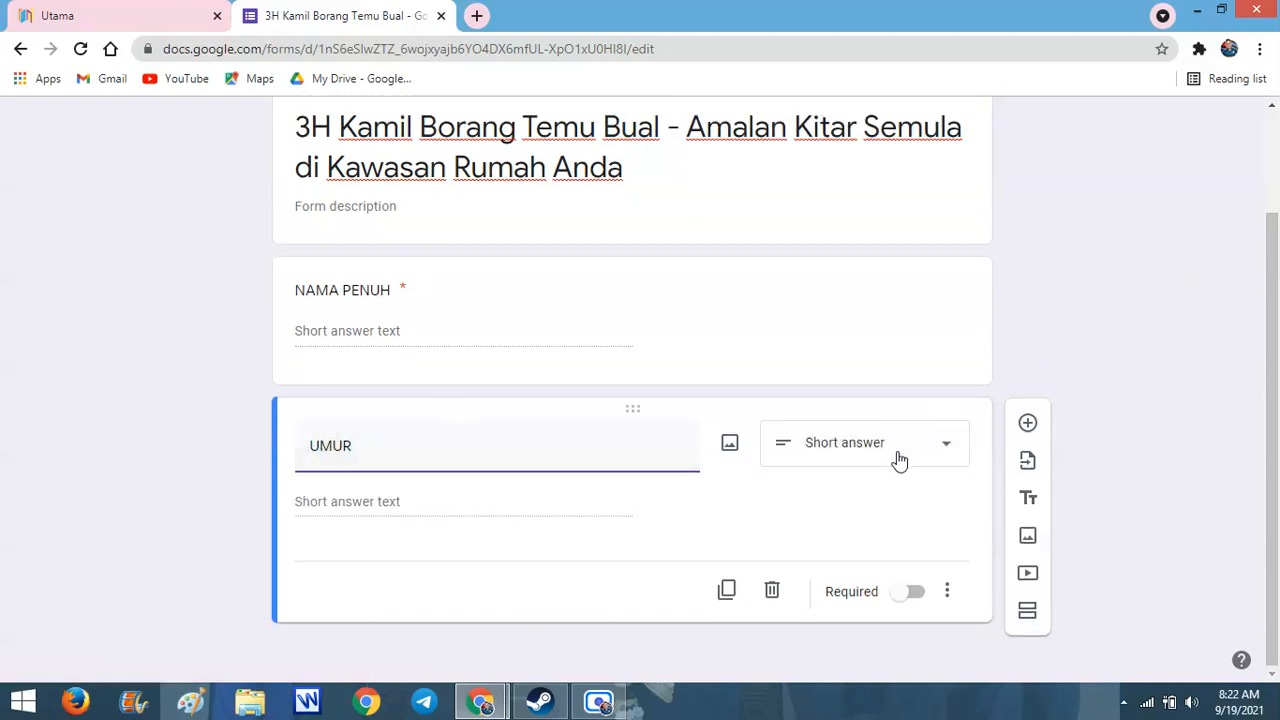
{"action": "left_click", "coordinate": [895, 458]}
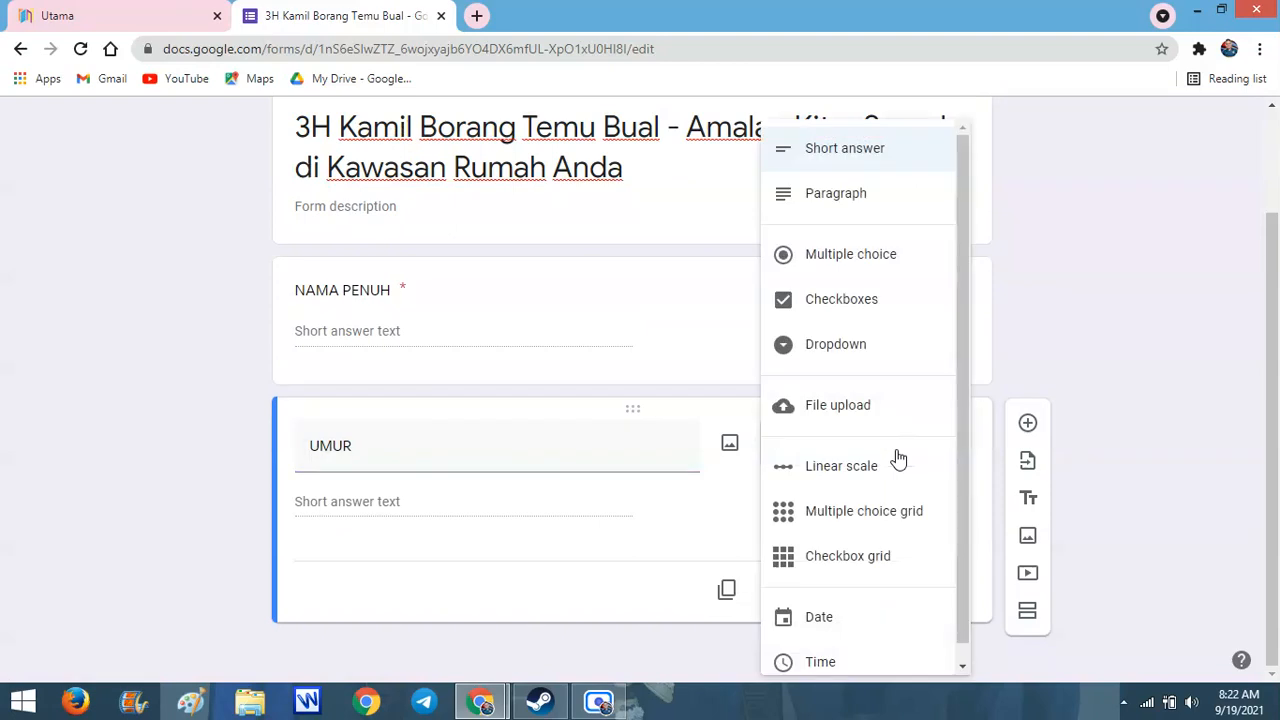
Make UMUR multiple choice with options 'Bawah 18 Tahun', '19 - 29 Tahun' and '30 - 39 Tahun'
{"action": "left_click", "coordinate": [853, 270]}
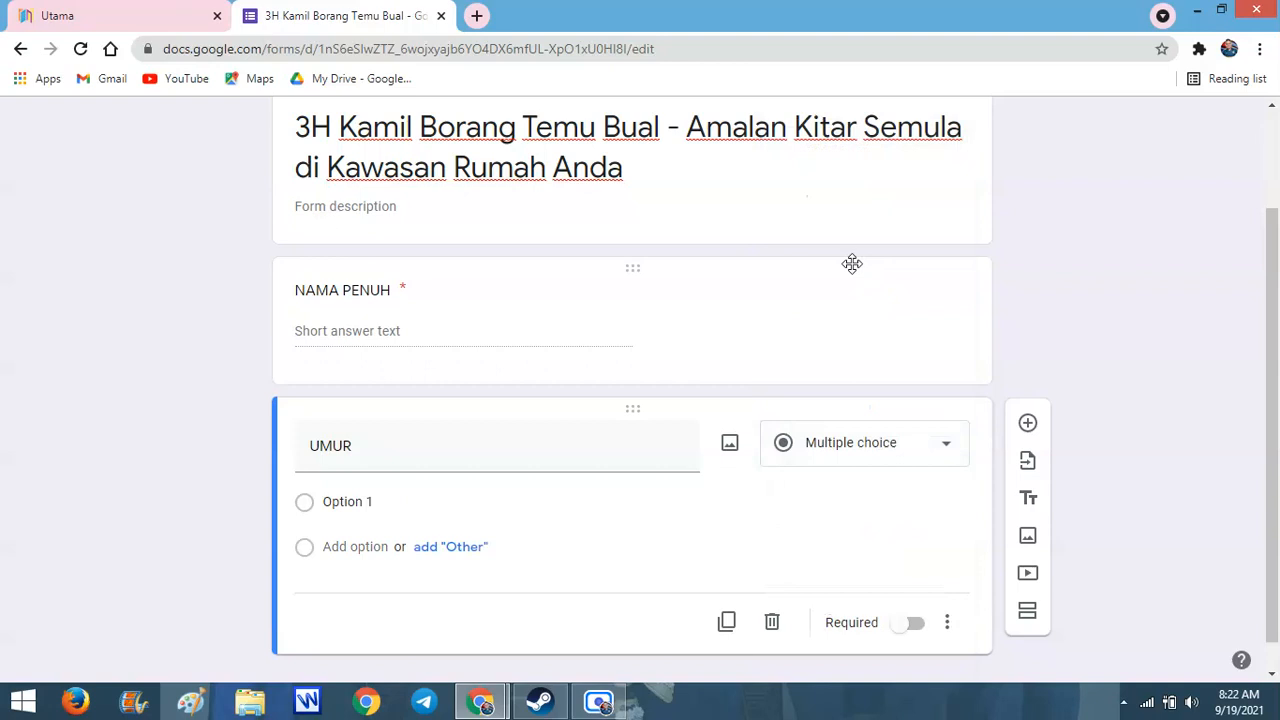
{"action": "scroll", "coordinate": [1278, 430], "scroll_direction": "down", "scroll_amount": 1}
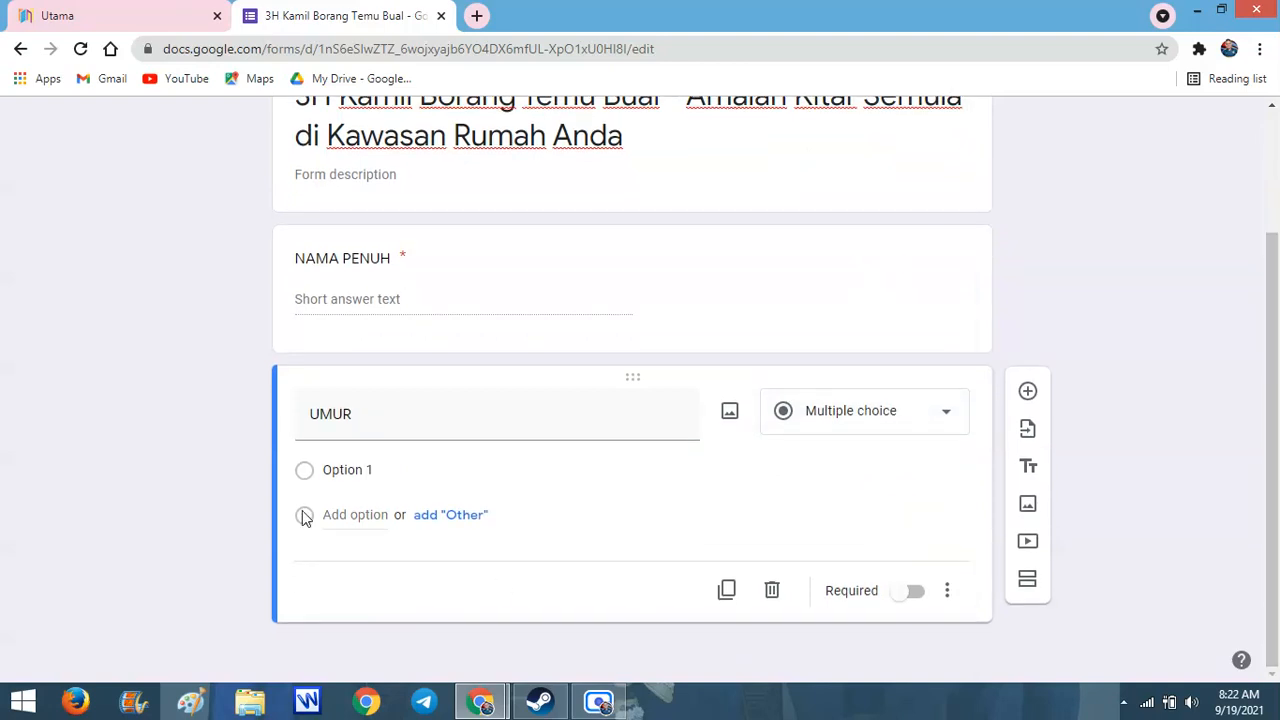
{"action": "left_click", "coordinate": [372, 472]}
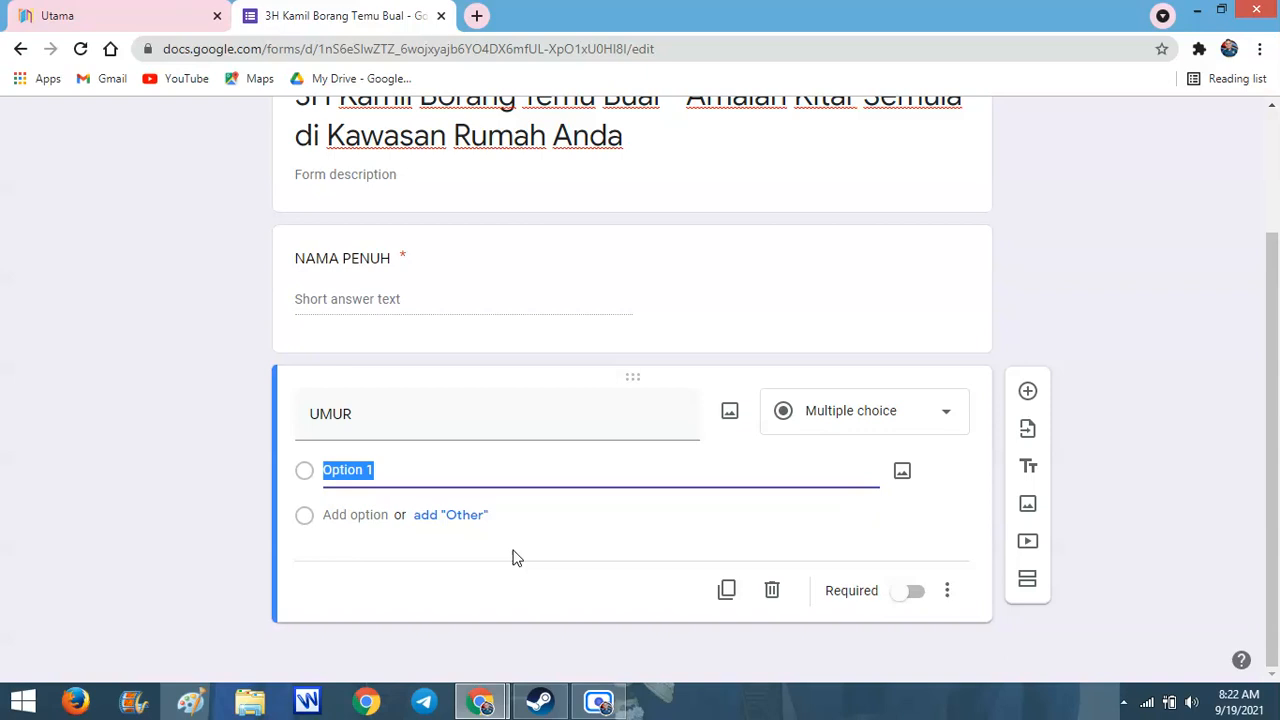
{"action": "type", "text": "Bawah 18 Tahun"}
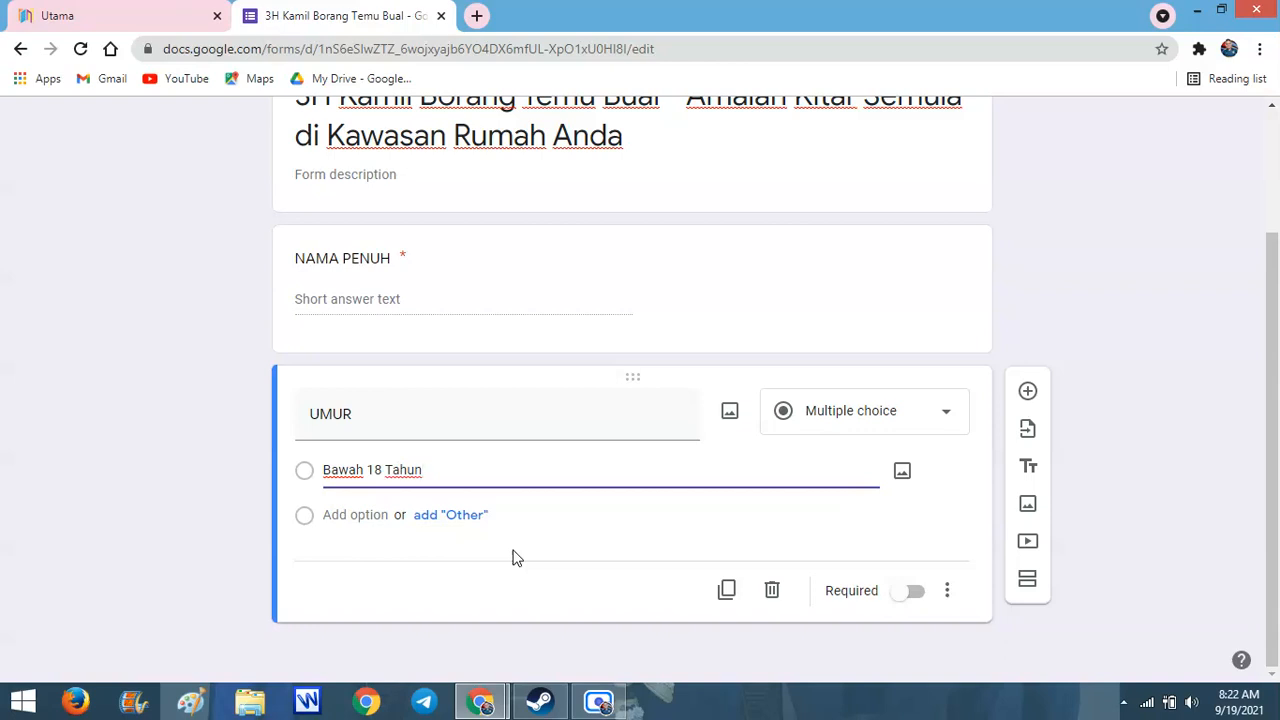
{"action": "key", "text": "Return"}
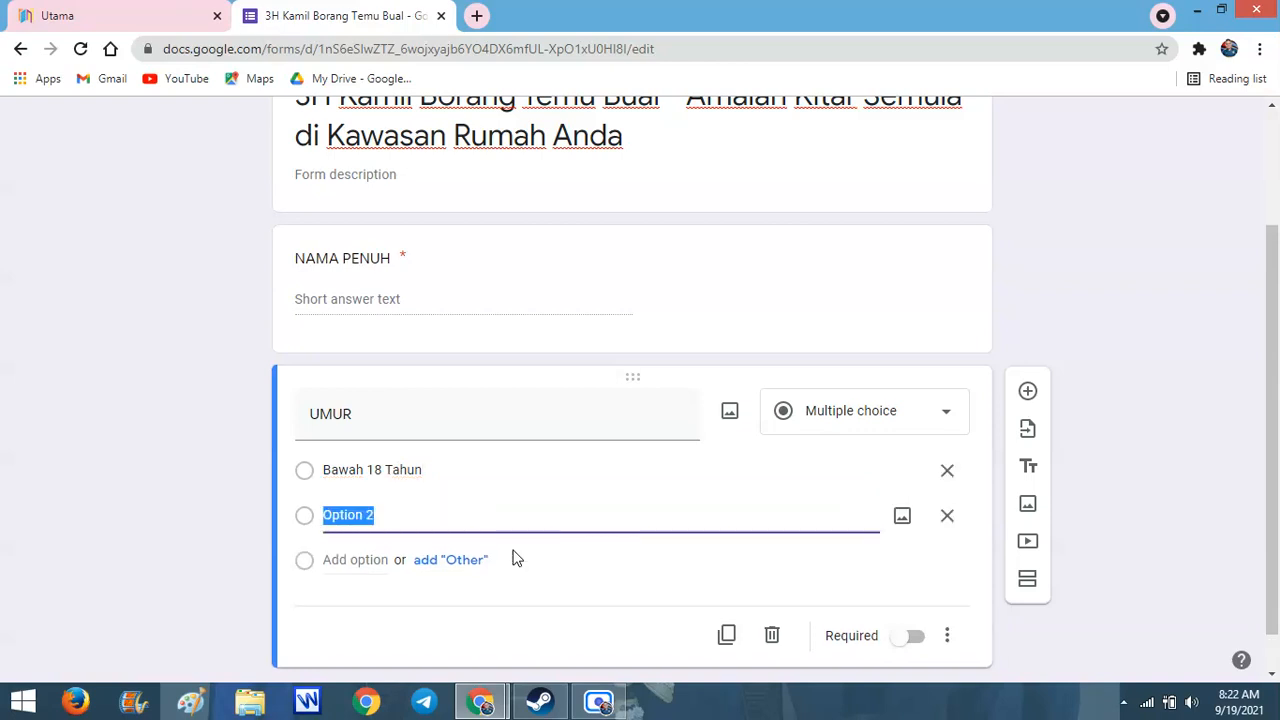
{"action": "type", "text": "19"}
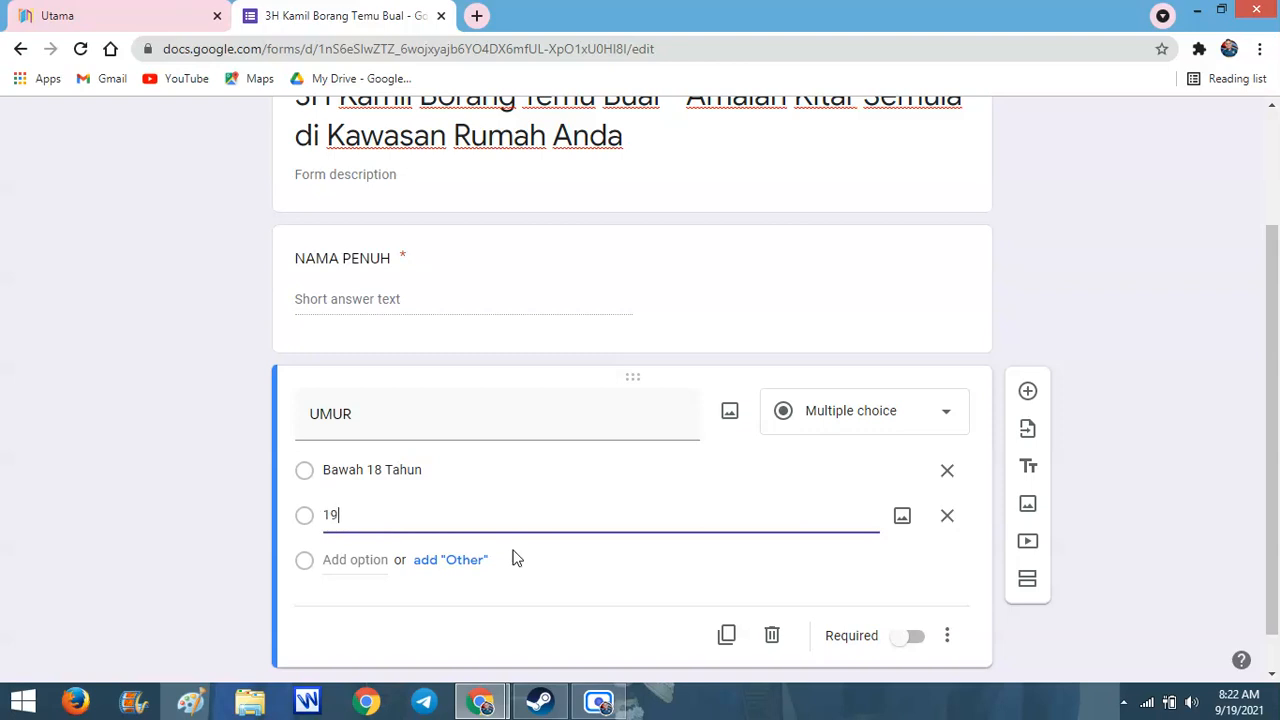
{"action": "type", "text": " - 29 Tahun"}
{"action": "key", "text": "Return"}
{"action": "type", "text": "30"}
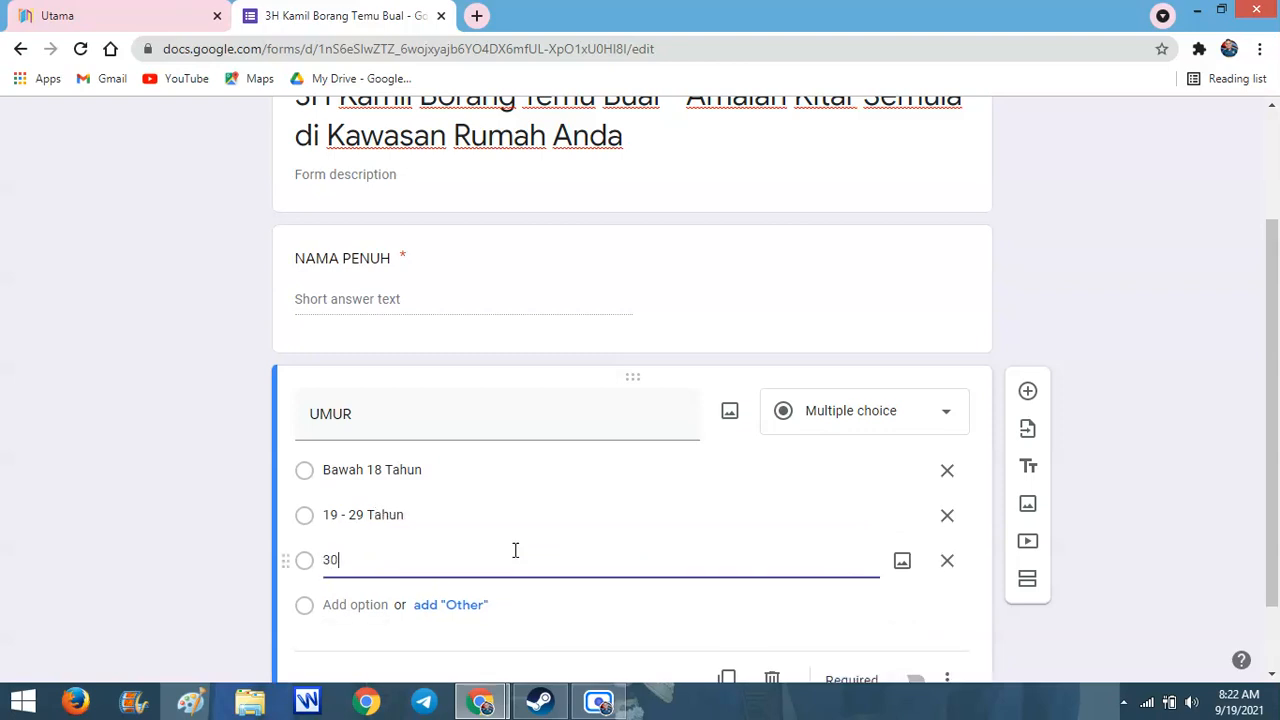
{"action": "type", "text": " - 39 Tahun"}
Add the remaining age options through '50 - 59 Tahun' and '60 Tahun dan ke atas'
{"action": "key", "text": "Return"}
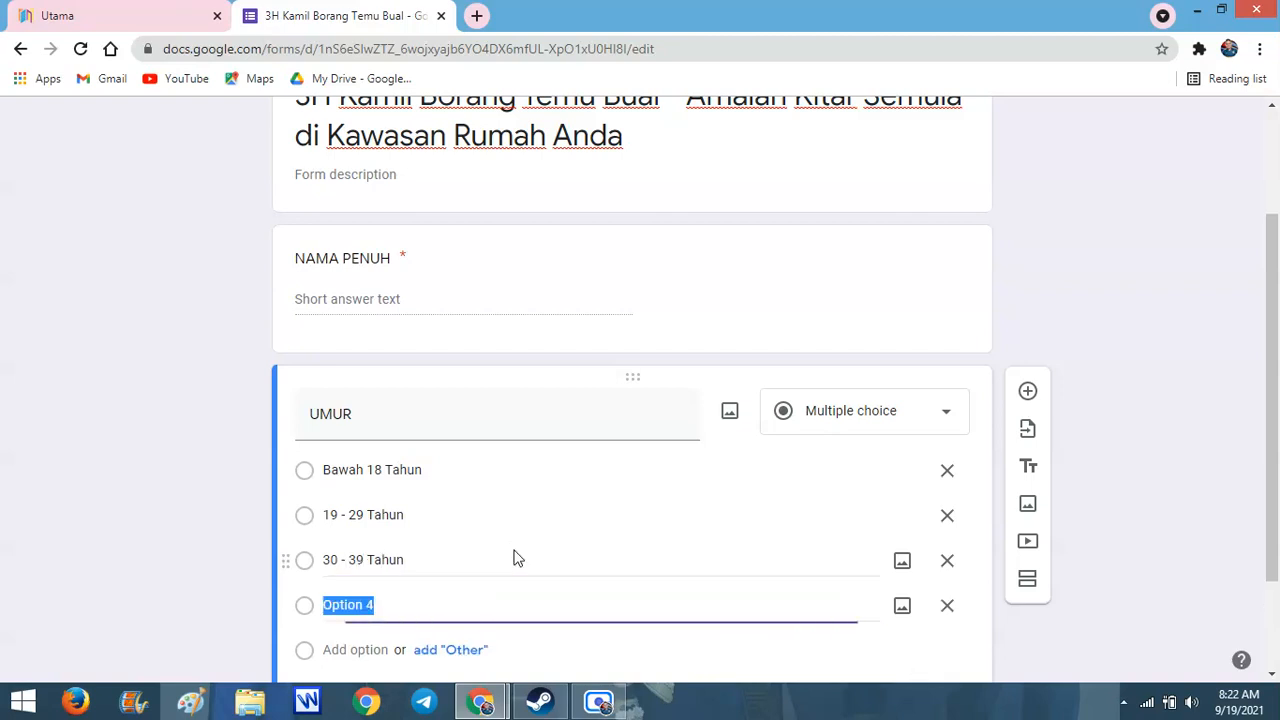
{"action": "type", "text": "4"}
{"action": "type", "text": "- 49 "}
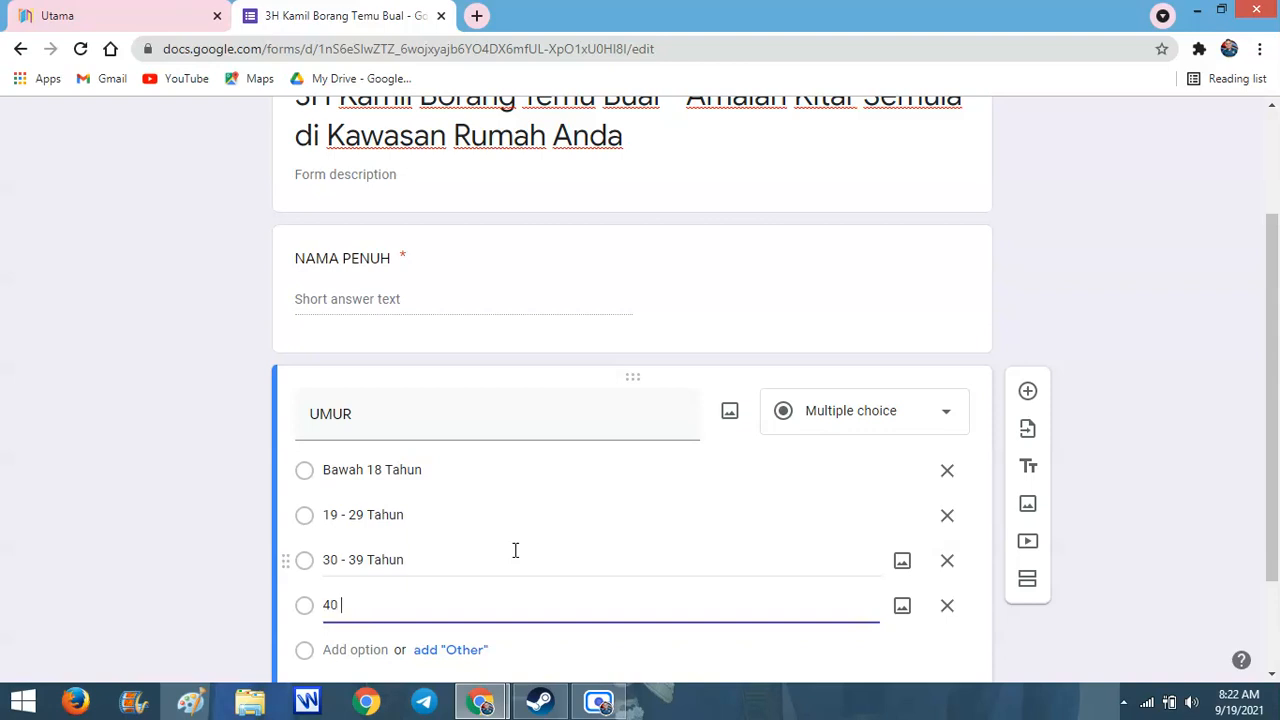
{"action": "type", "text": "Tahun"}
{"action": "key", "text": "Return"}
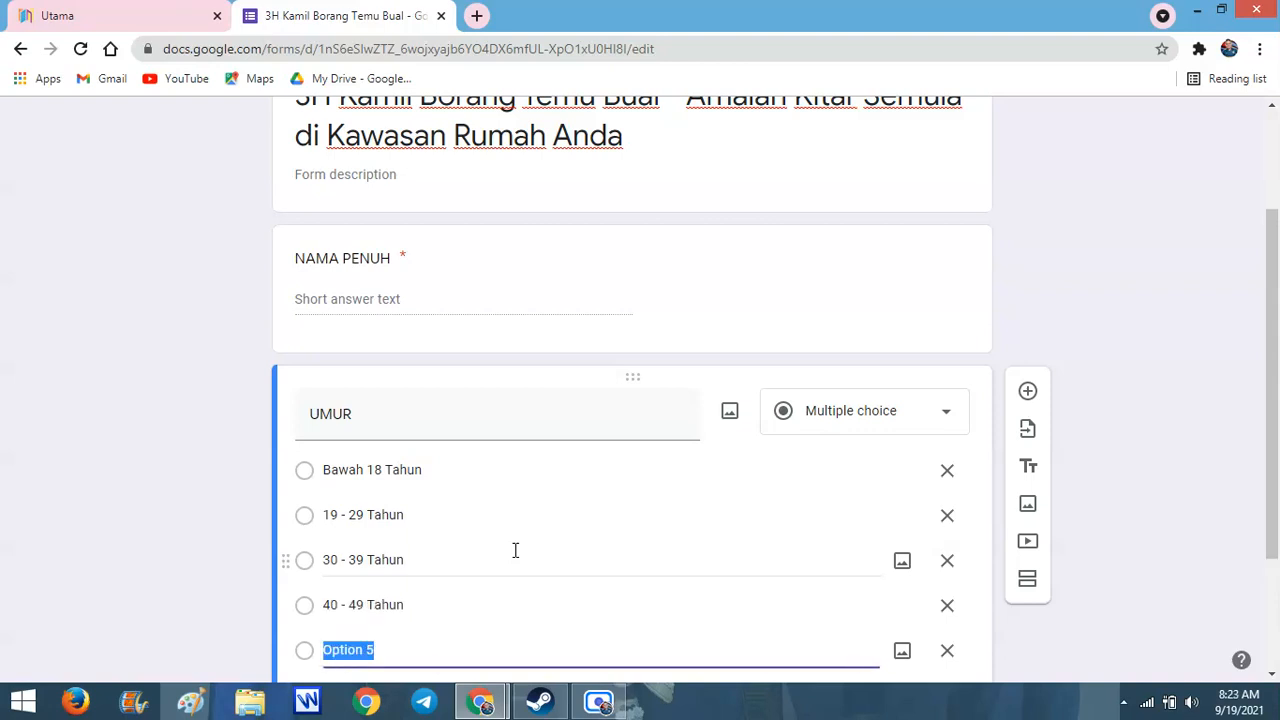
{"action": "type", "text": "50"}
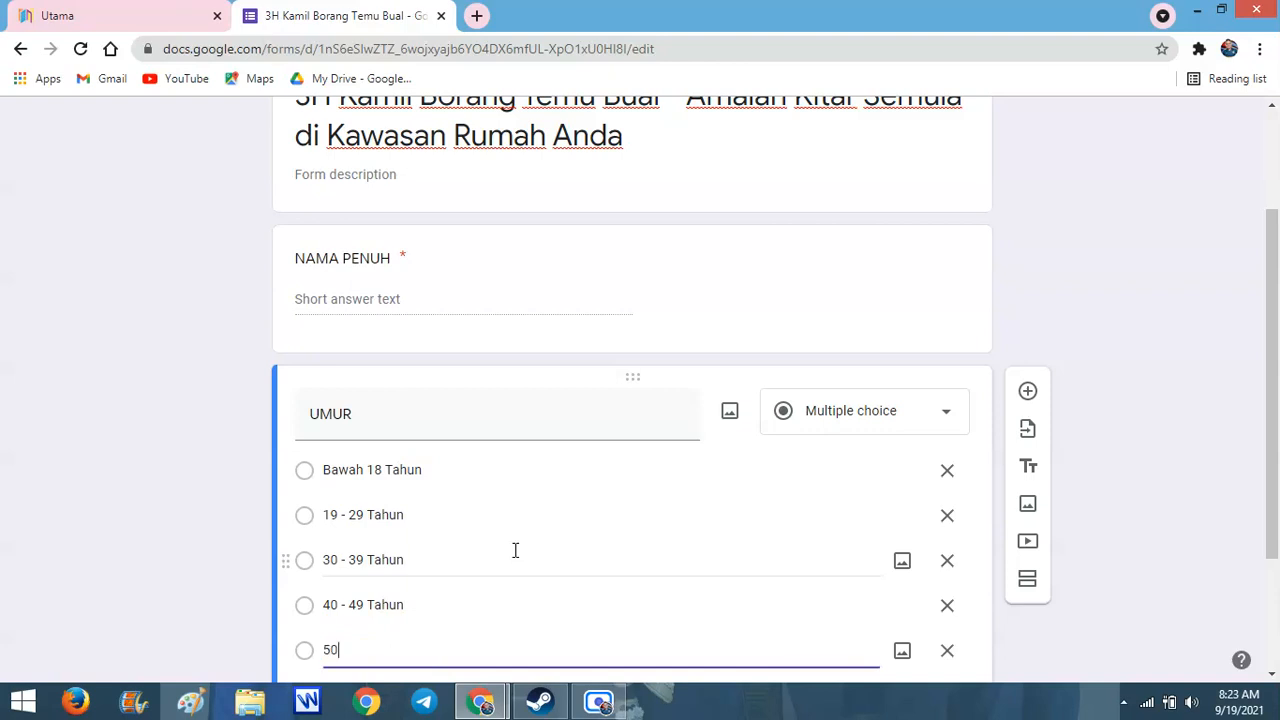
{"action": "type", "text": " - 59 CTahu"}
{"action": "key", "text": "BackSpace"}
{"action": "key", "text": "BackSpace"}
{"action": "key", "text": "BackSpace"}
{"action": "key", "text": "BackSpace"}
{"action": "key", "text": "BackSpace"}
{"action": "type", "text": "Tau"}
{"action": "key", "text": "BackSpace"}
{"action": "type", "text": "hn"}
{"action": "key", "text": "BackSpace"}
{"action": "type", "text": "un"}
{"action": "key", "text": "Return"}
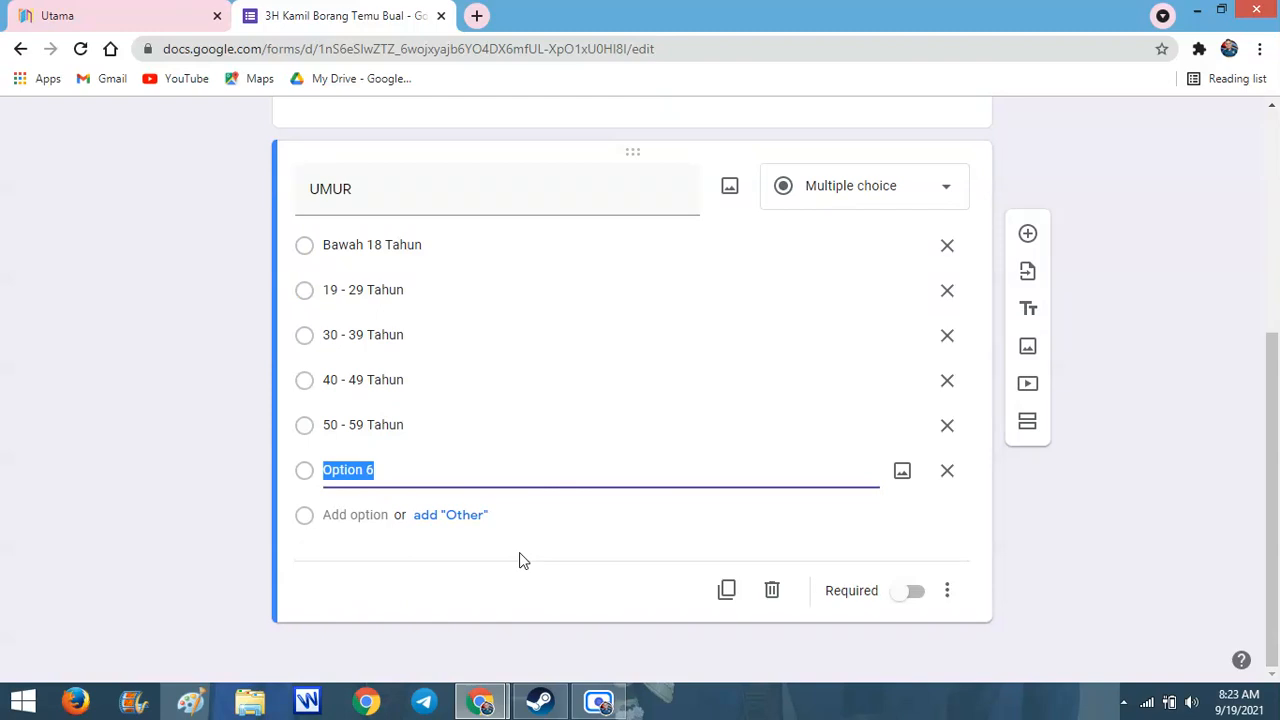
{"action": "type", "text": "^"}
{"action": "key", "text": "BackSpace"}
{"action": "type", "text": "60 "}
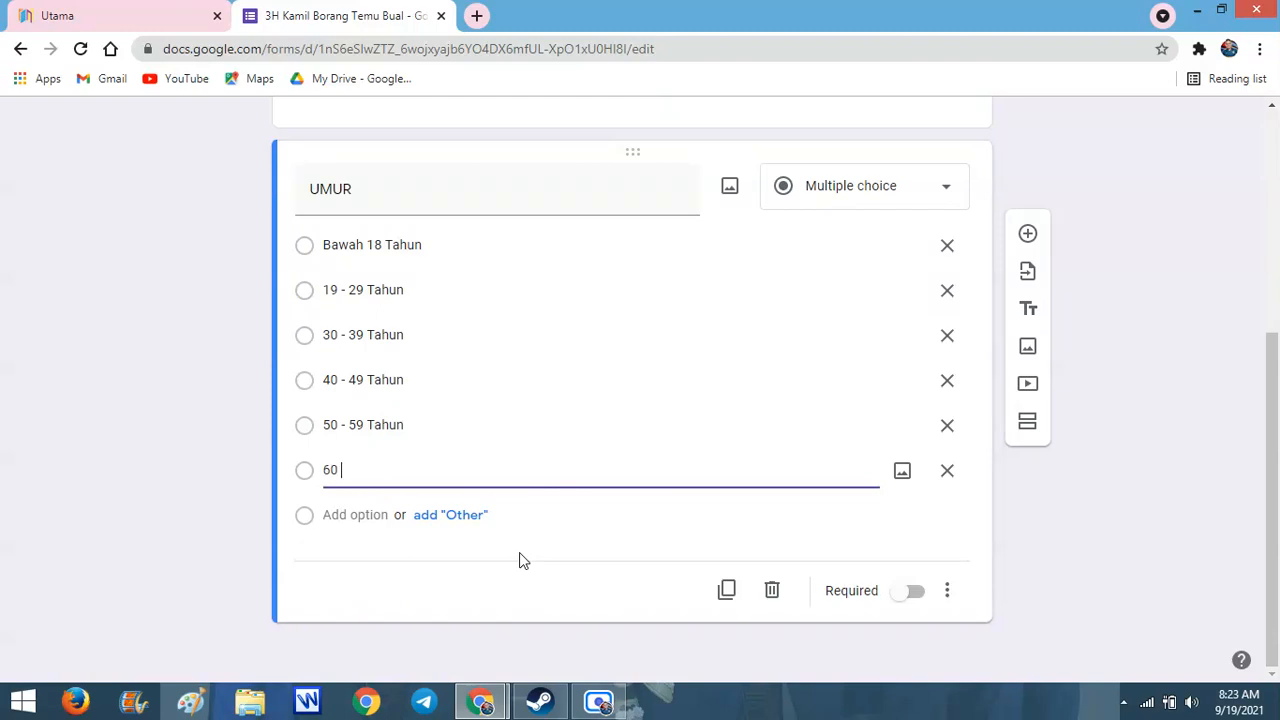
{"action": "type", "text": "Tahun dan ke ates"}
{"action": "key", "text": "BackSpace"}
{"action": "key", "text": "BackSpace"}
{"action": "key", "text": "BackSpace"}
{"action": "type", "text": "tas"}
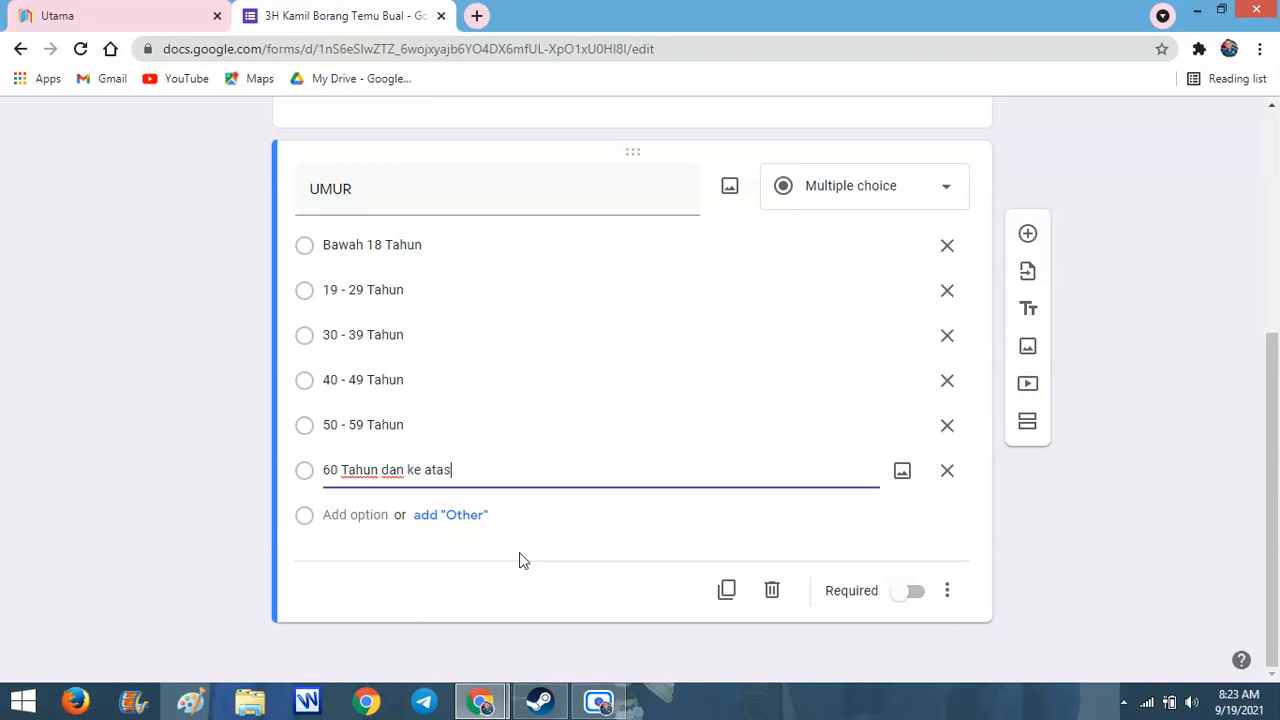
{"action": "left_click", "coordinate": [519, 561]}
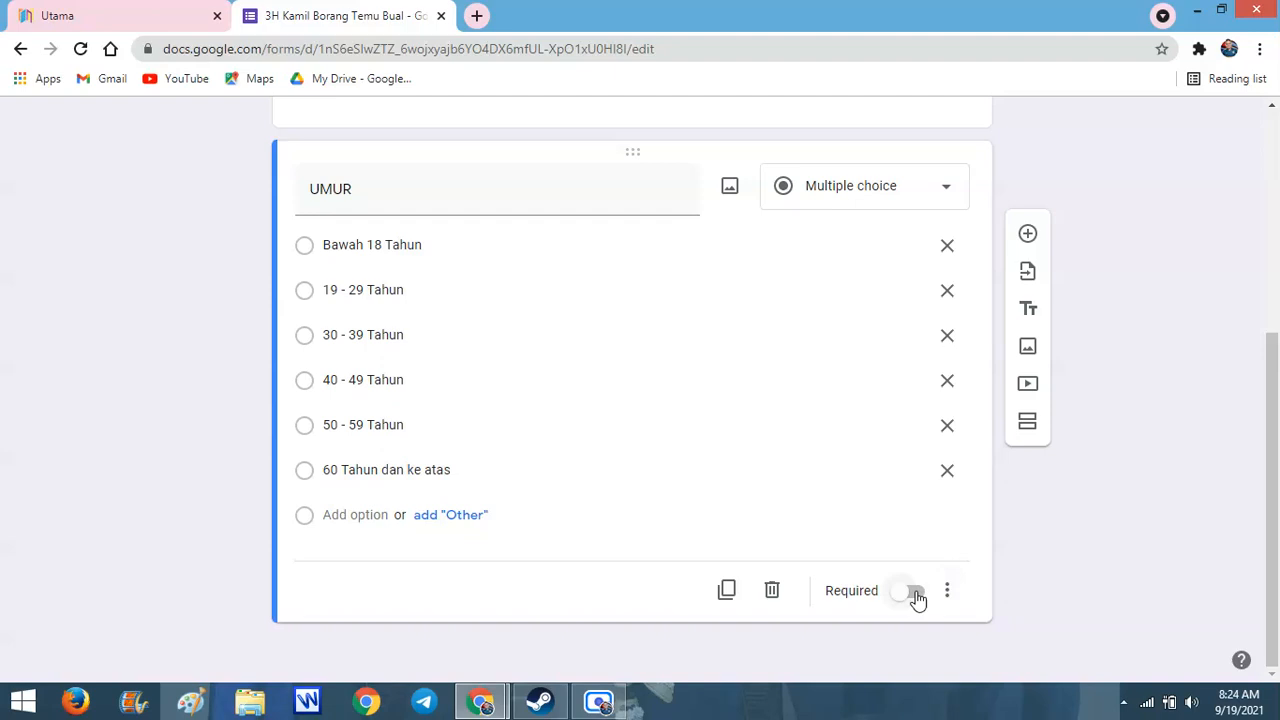
Turn on Required for the UMUR question
{"action": "left_click", "coordinate": [914, 592]}
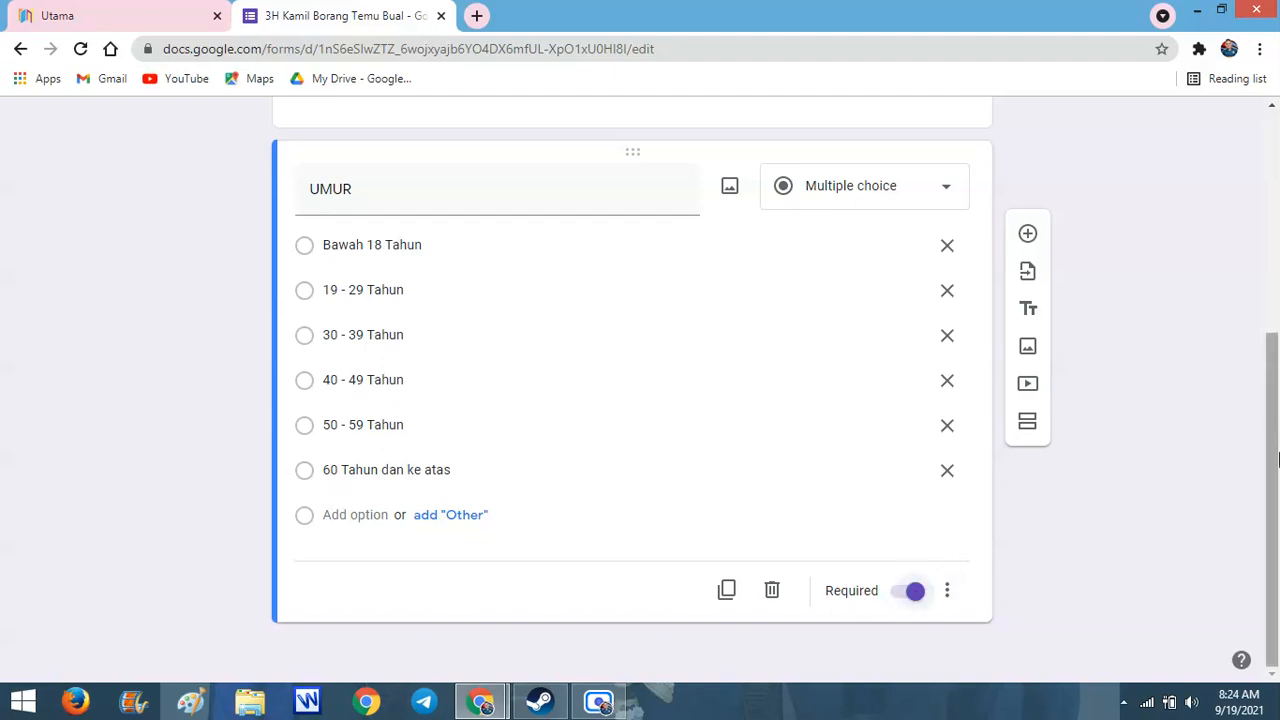
{"action": "left_click_drag", "start_coordinate": [1278, 458], "coordinate": [1275, 180]}
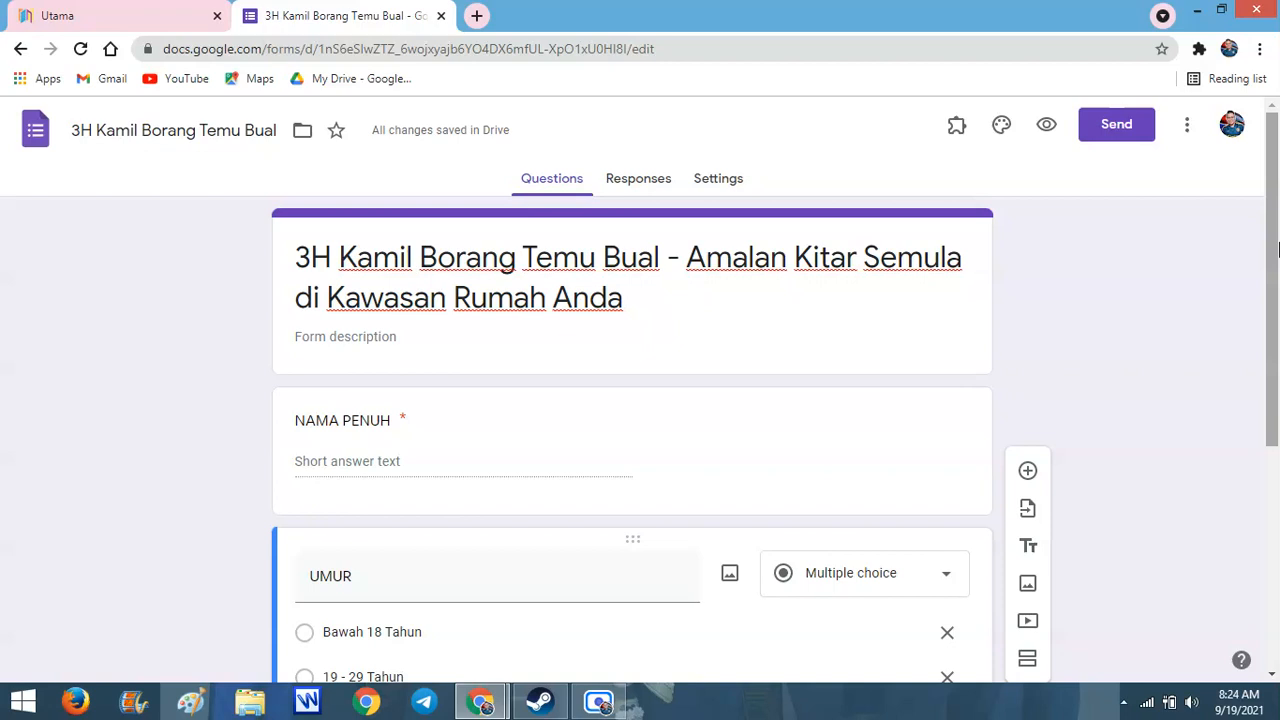
{"action": "left_click", "coordinate": [1046, 128]}
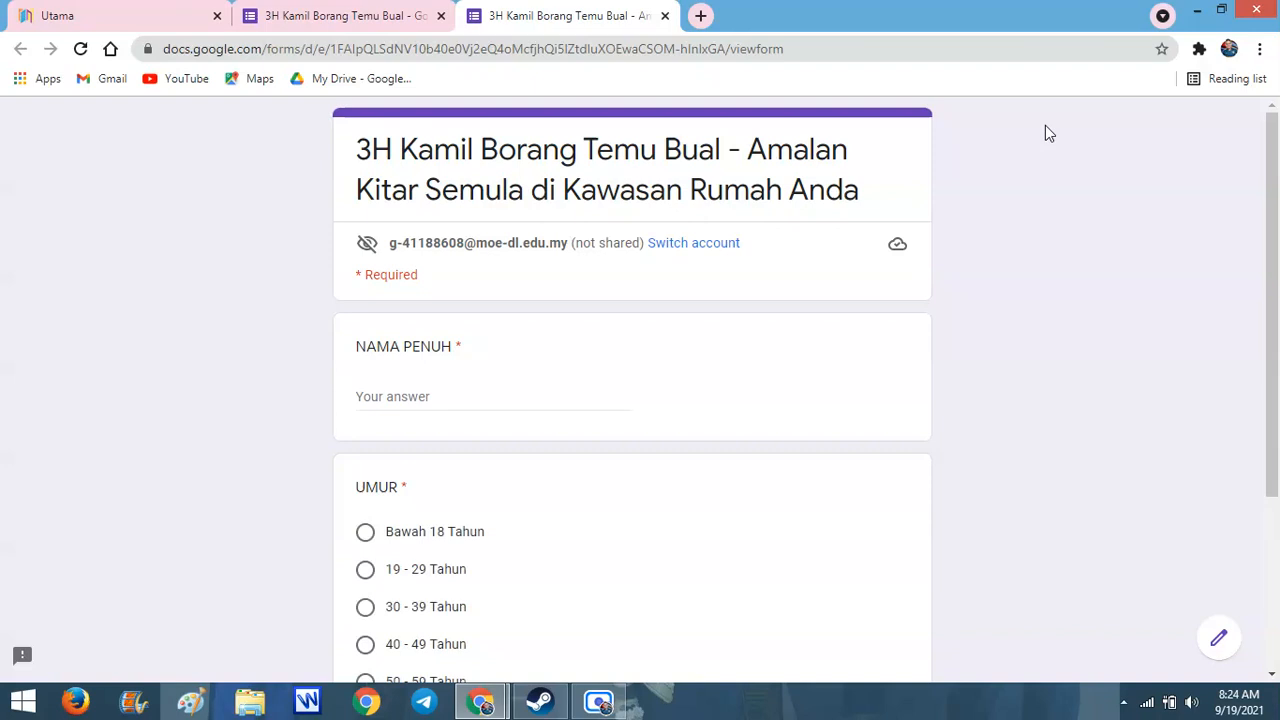
{"action": "left_click_drag", "start_coordinate": [1277, 221], "coordinate": [1279, 297]}
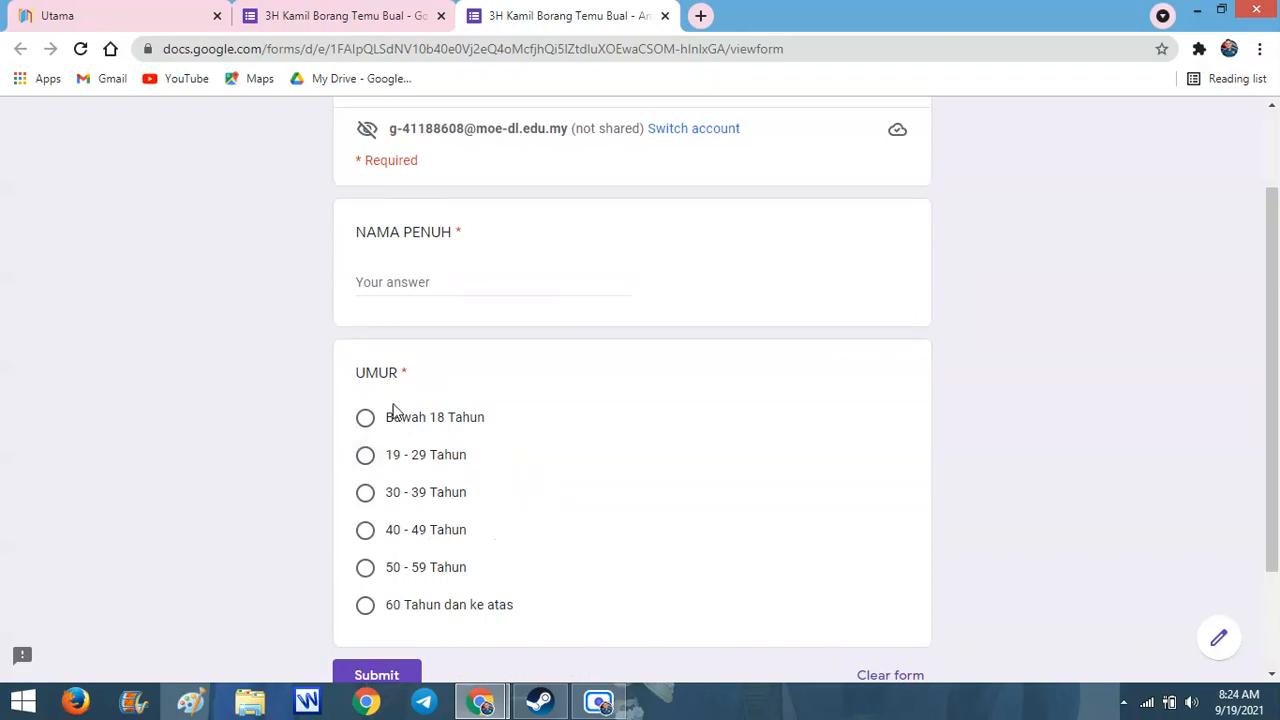
{"action": "left_click_drag", "start_coordinate": [1277, 530], "coordinate": [1250, 372]}
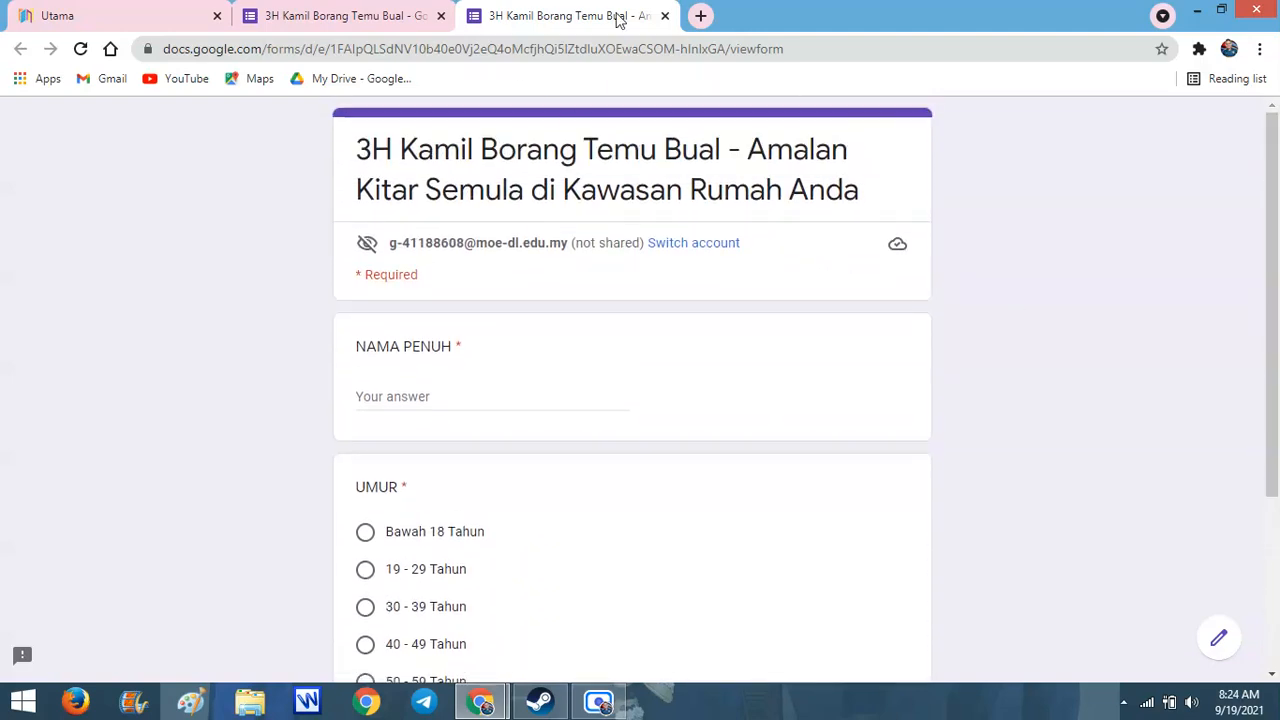
{"action": "left_click", "coordinate": [665, 16]}
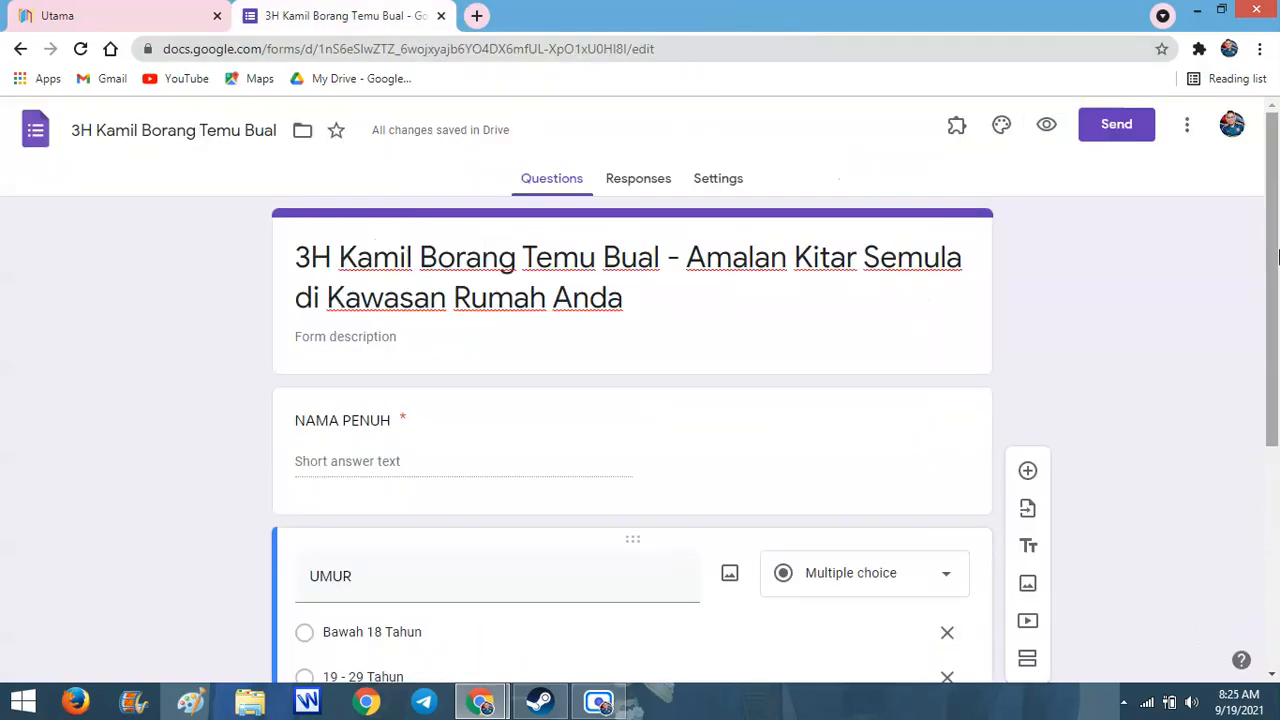
Set the theme to a custom bright red (#fa0000) with a darker pink background
{"action": "left_click", "coordinate": [1002, 130]}
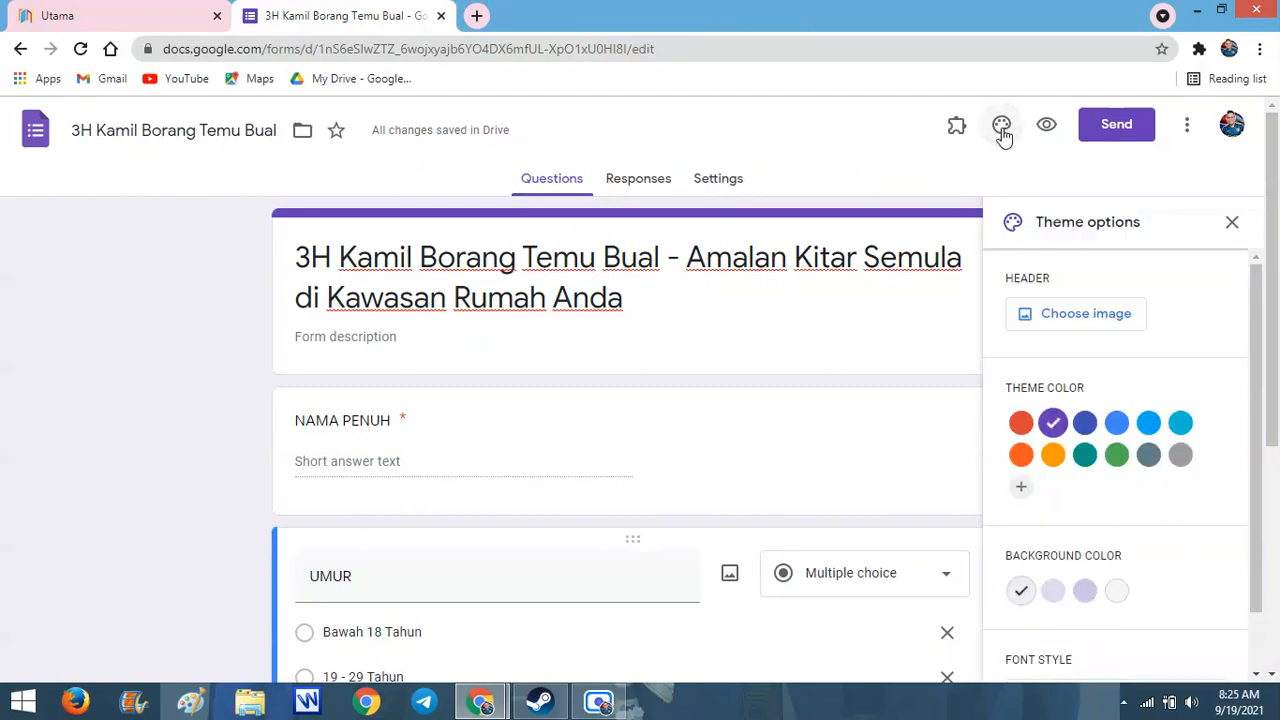
{"action": "left_click", "coordinate": [1180, 424]}
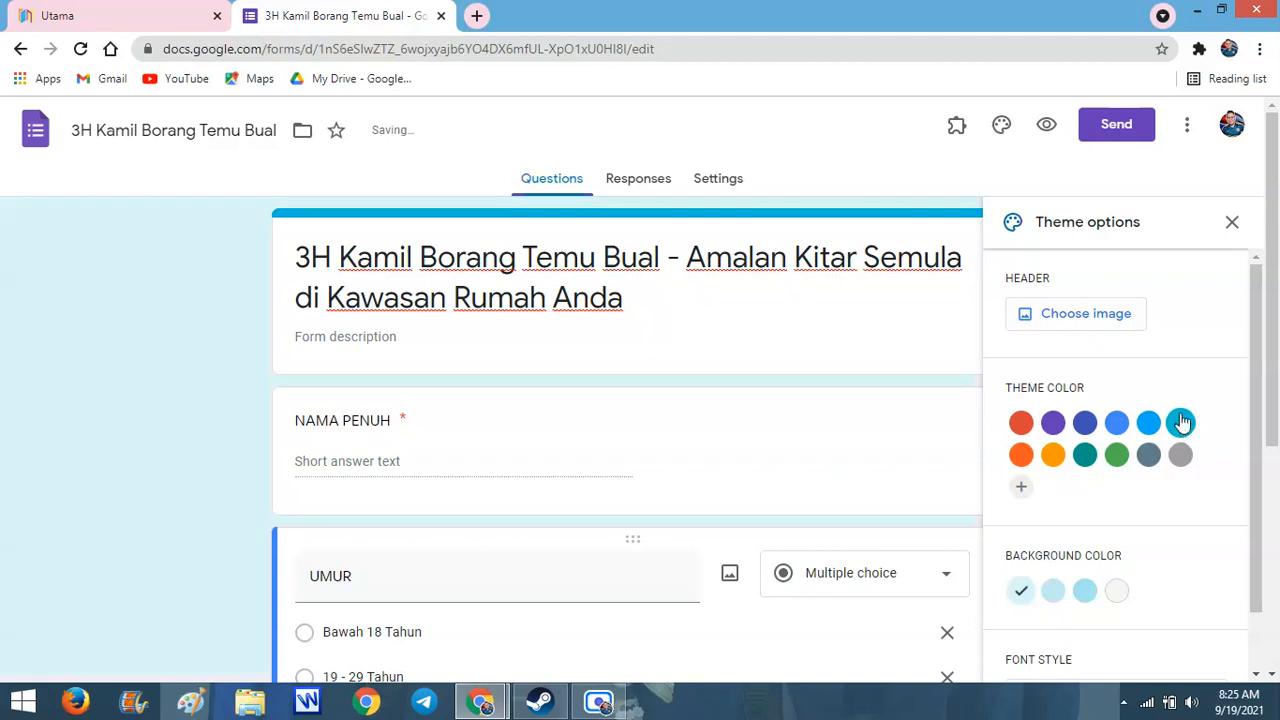
{"action": "left_click", "coordinate": [1117, 458]}
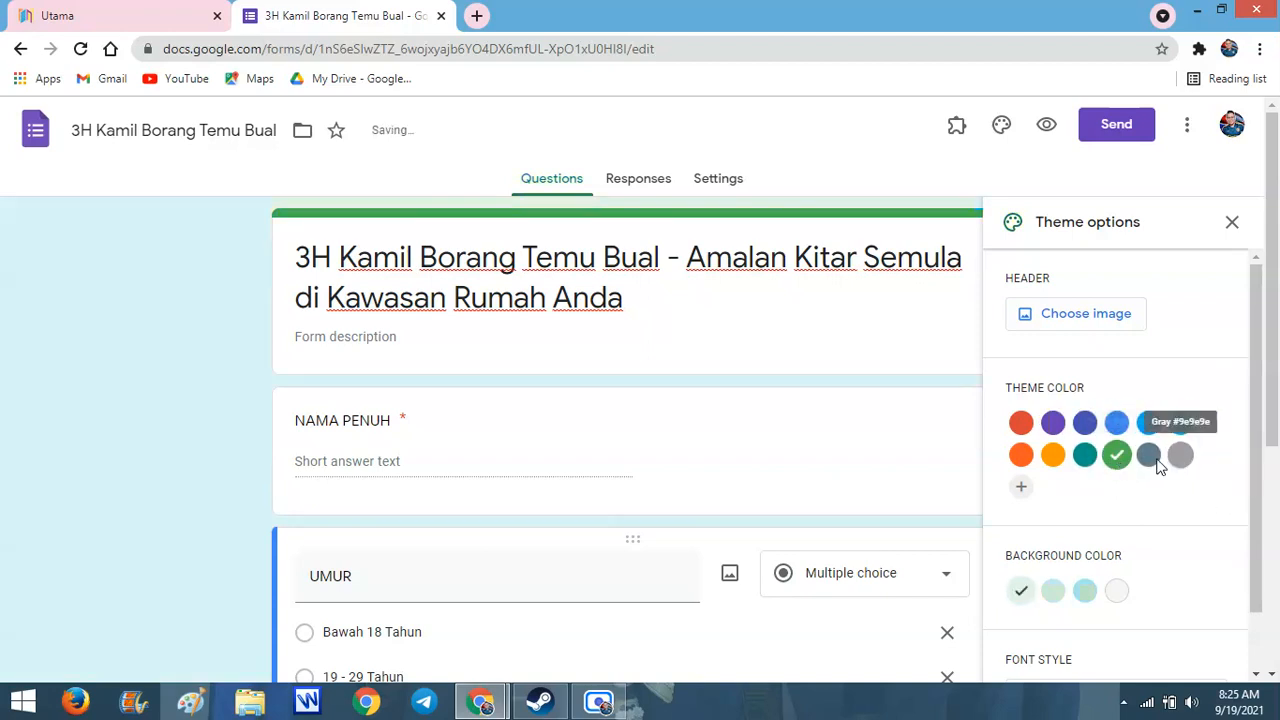
{"action": "left_click", "coordinate": [1018, 491]}
{"action": "left_click_drag", "start_coordinate": [1085, 505], "coordinate": [1211, 434]}
{"action": "left_click", "coordinate": [1148, 624]}
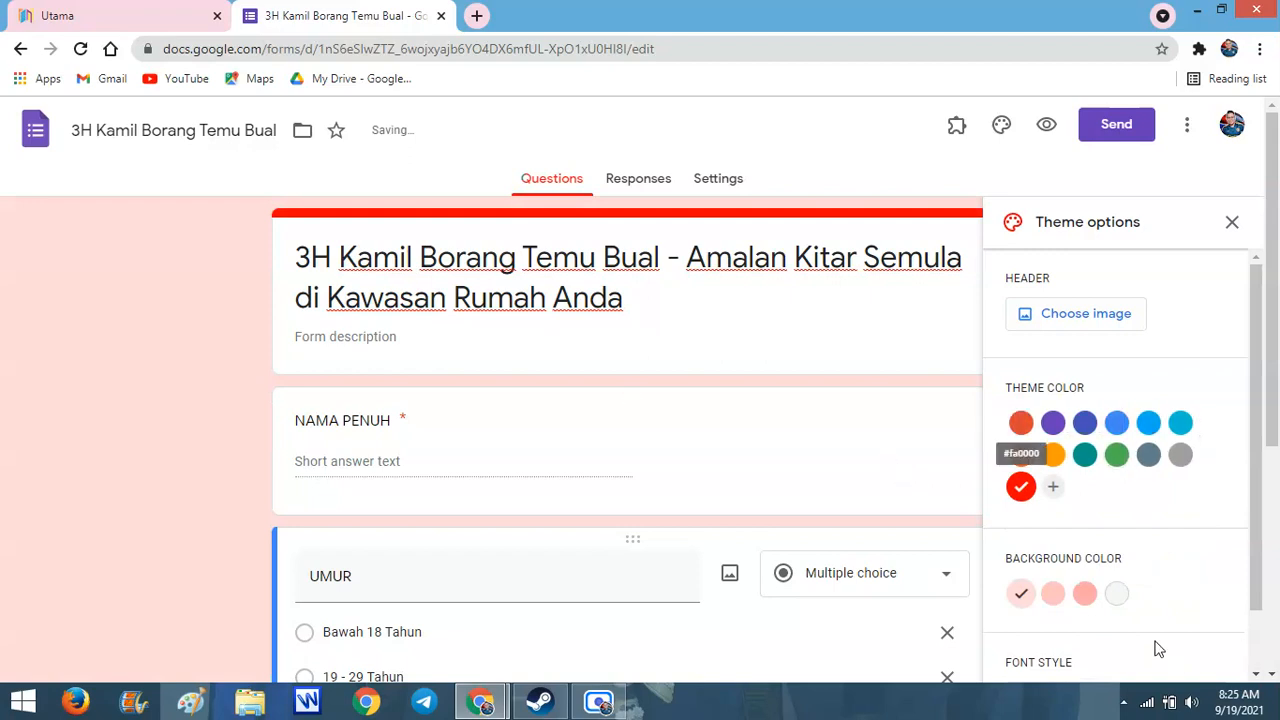
{"action": "left_click", "coordinate": [1084, 600]}
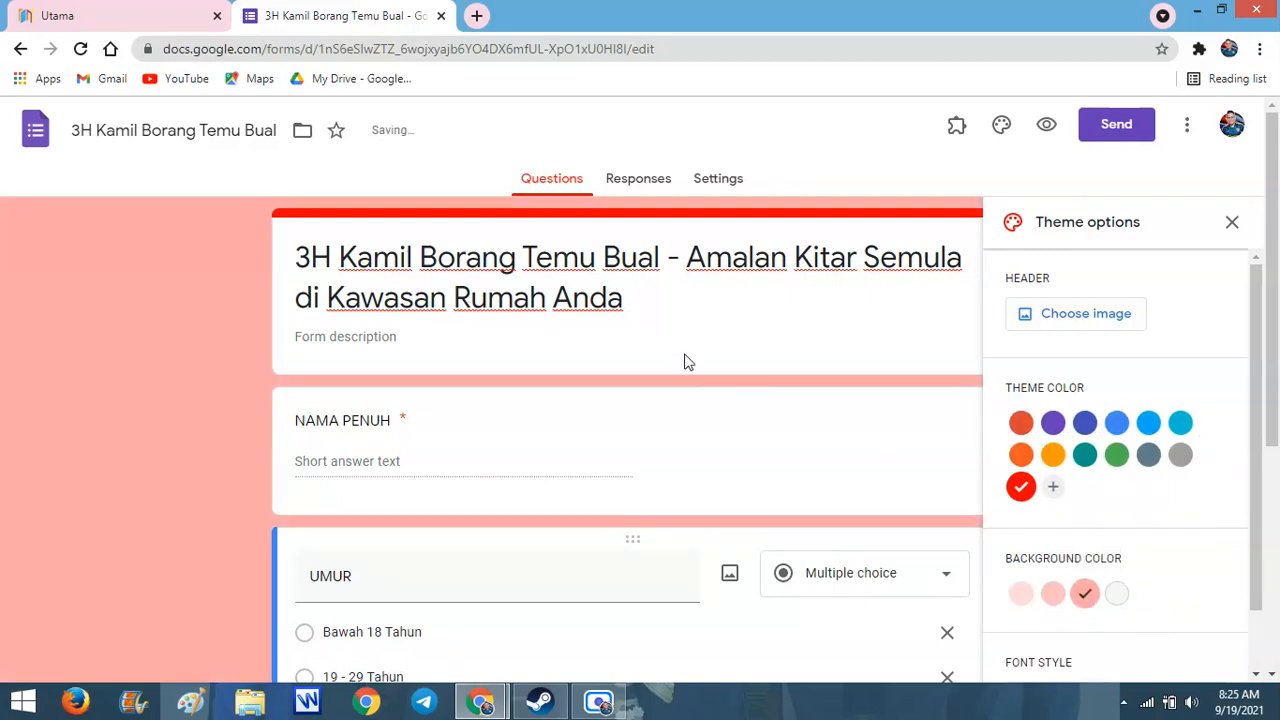
{"action": "left_click", "coordinate": [1234, 222]}
{"action": "scroll", "coordinate": [1277, 430], "scroll_direction": "down", "scroll_amount": 3}
{"action": "scroll", "coordinate": [1277, 430], "scroll_direction": "up", "scroll_amount": 3}
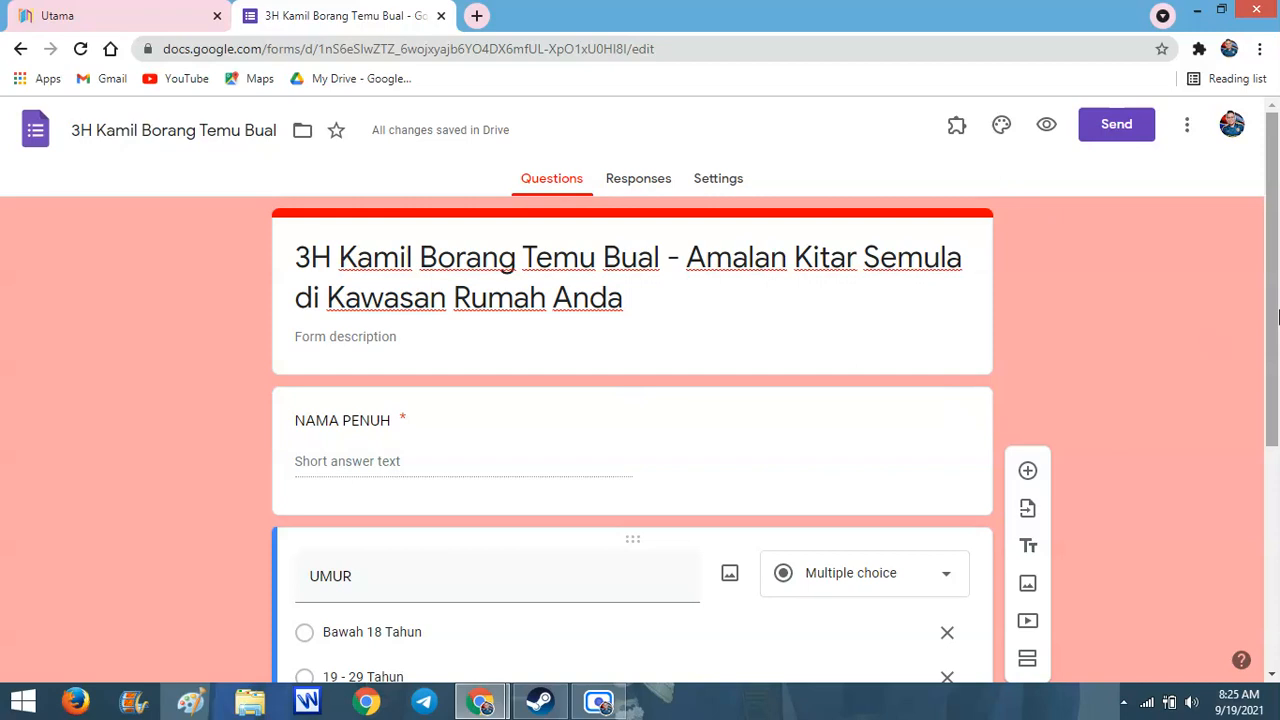
{"action": "left_click_drag", "start_coordinate": [1277, 347], "coordinate": [1270, 590]}
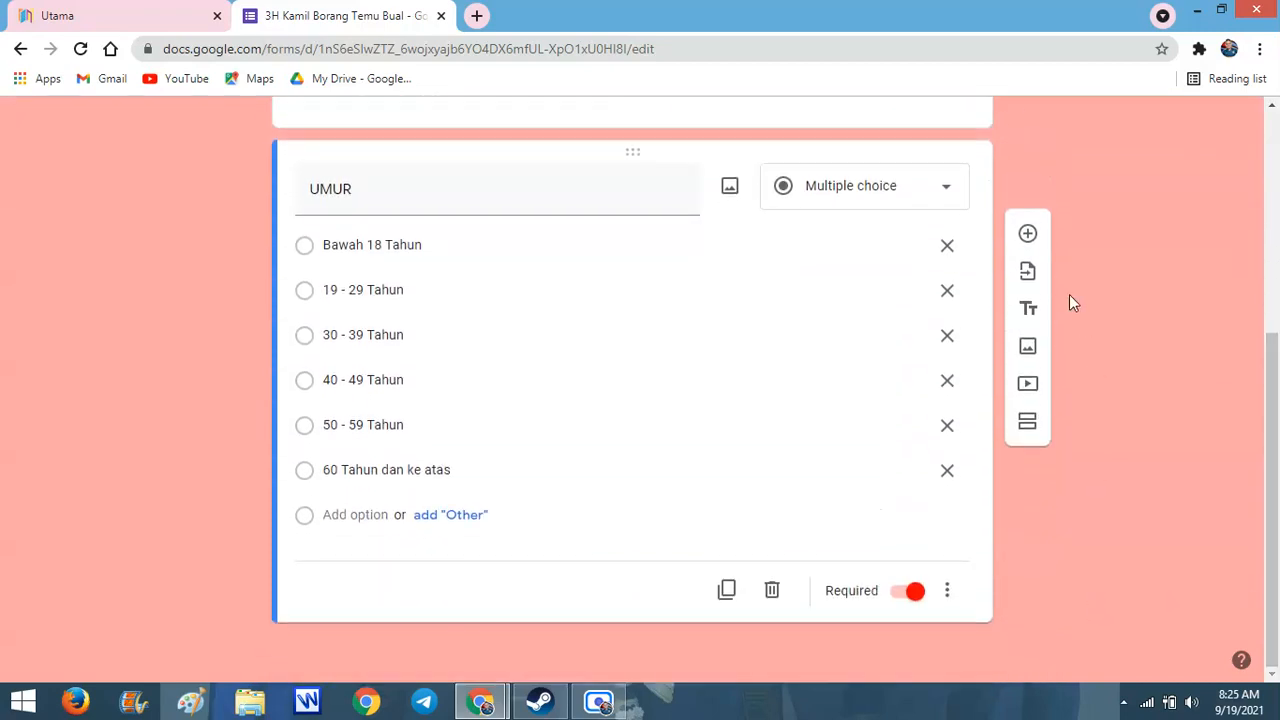
Add required short-answer 'NAMA KAWASAN RUMAH' after UMUR, then insert a blank question below
{"action": "left_click", "coordinate": [1031, 238]}
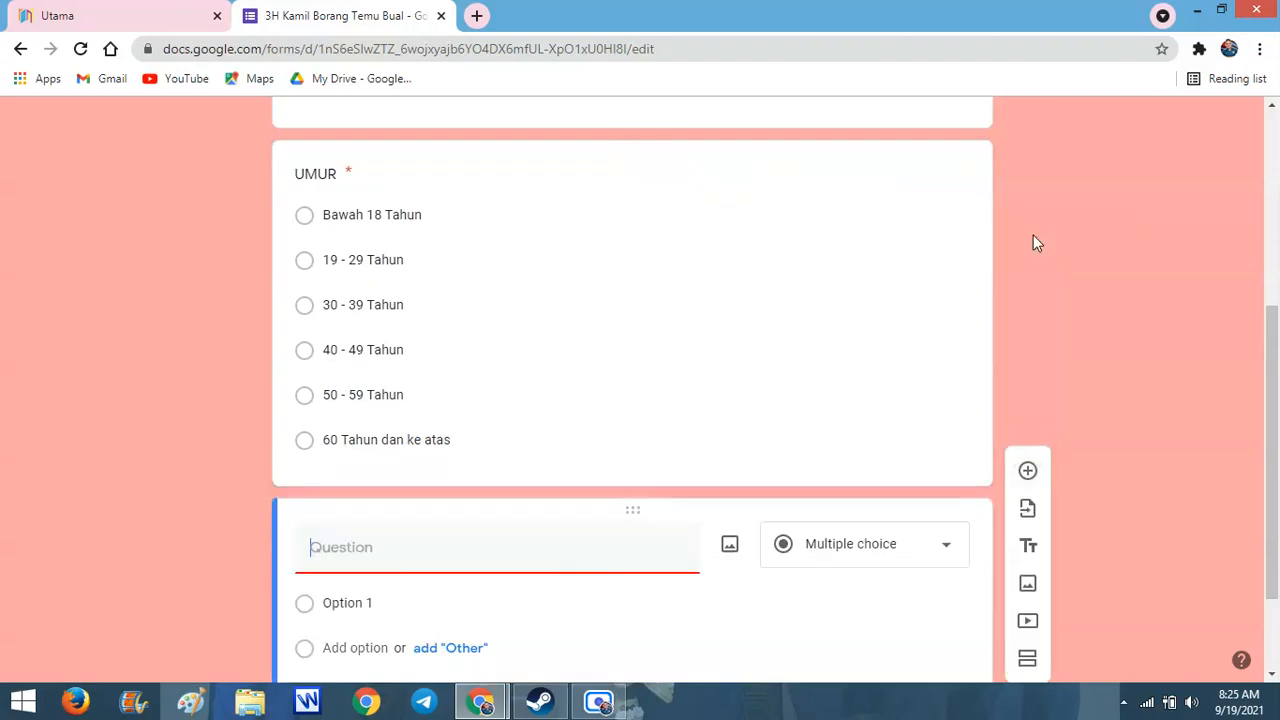
{"action": "left_click_drag", "start_coordinate": [1277, 498], "coordinate": [1277, 568]}
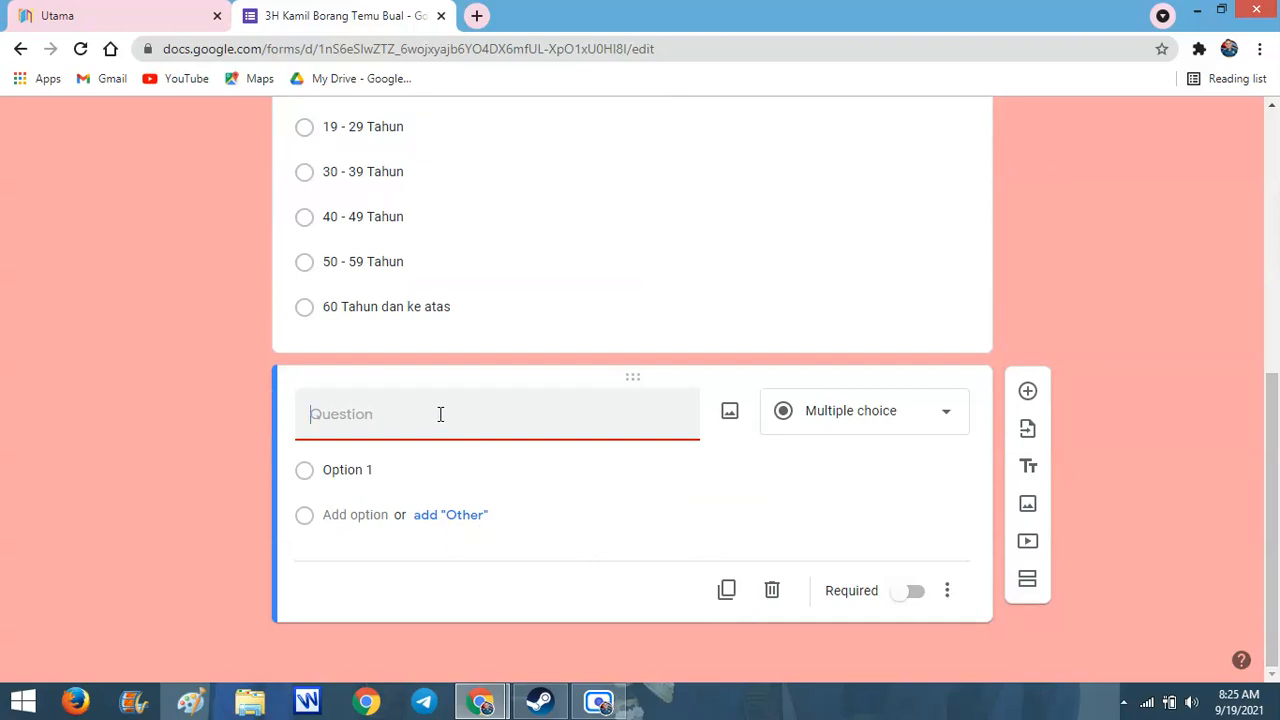
{"action": "type", "text": "KAWASAN RUMA"}
{"action": "key", "text": "BackSpace"}
{"action": "key", "text": "BackSpace"}
{"action": "key", "text": "BackSpace"}
{"action": "key", "text": "BackSpace"}
{"action": "key", "text": "BackSpace"}
{"action": "key", "text": "BackSpace"}
{"action": "key", "text": "BackSpace"}
{"action": "key", "text": "BackSpace"}
{"action": "key", "text": "BackSpace"}
{"action": "key", "text": "BackSpace"}
{"action": "key", "text": "BackSpace"}
{"action": "key", "text": "BackSpace"}
{"action": "type", "text": "NAMA KAWASAN RUMAH"}
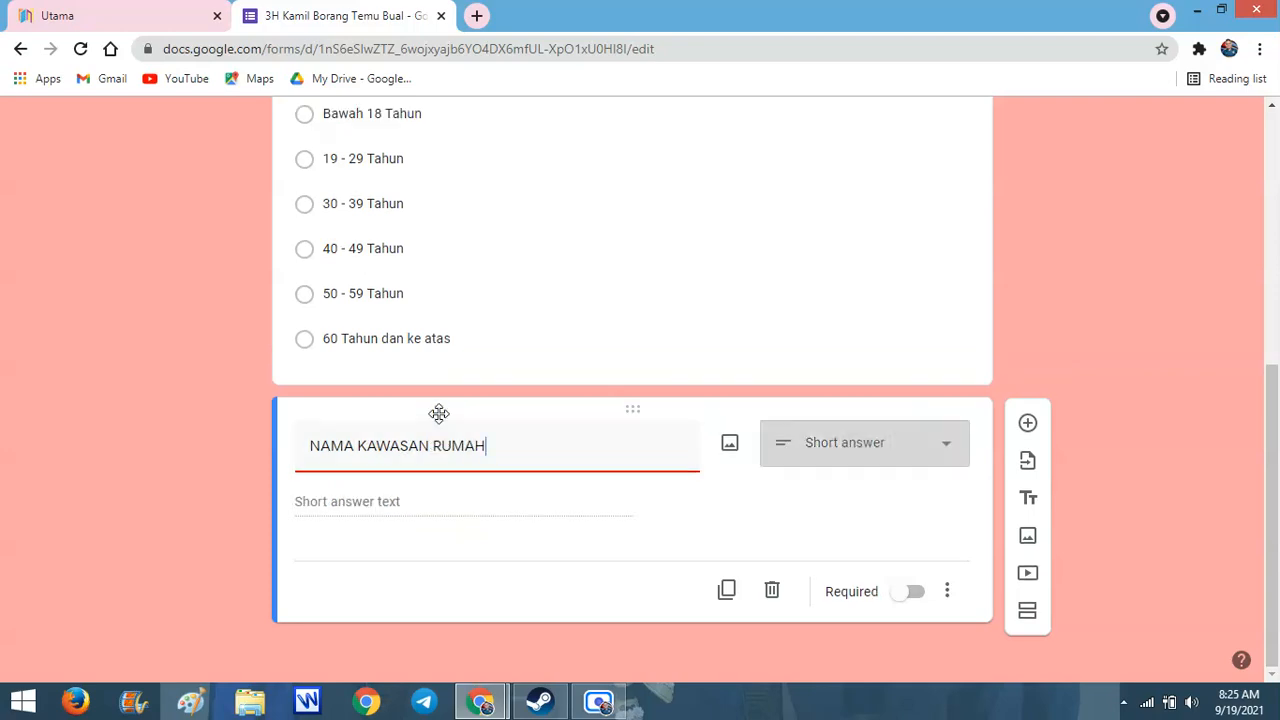
{"action": "left_click", "coordinate": [918, 592]}
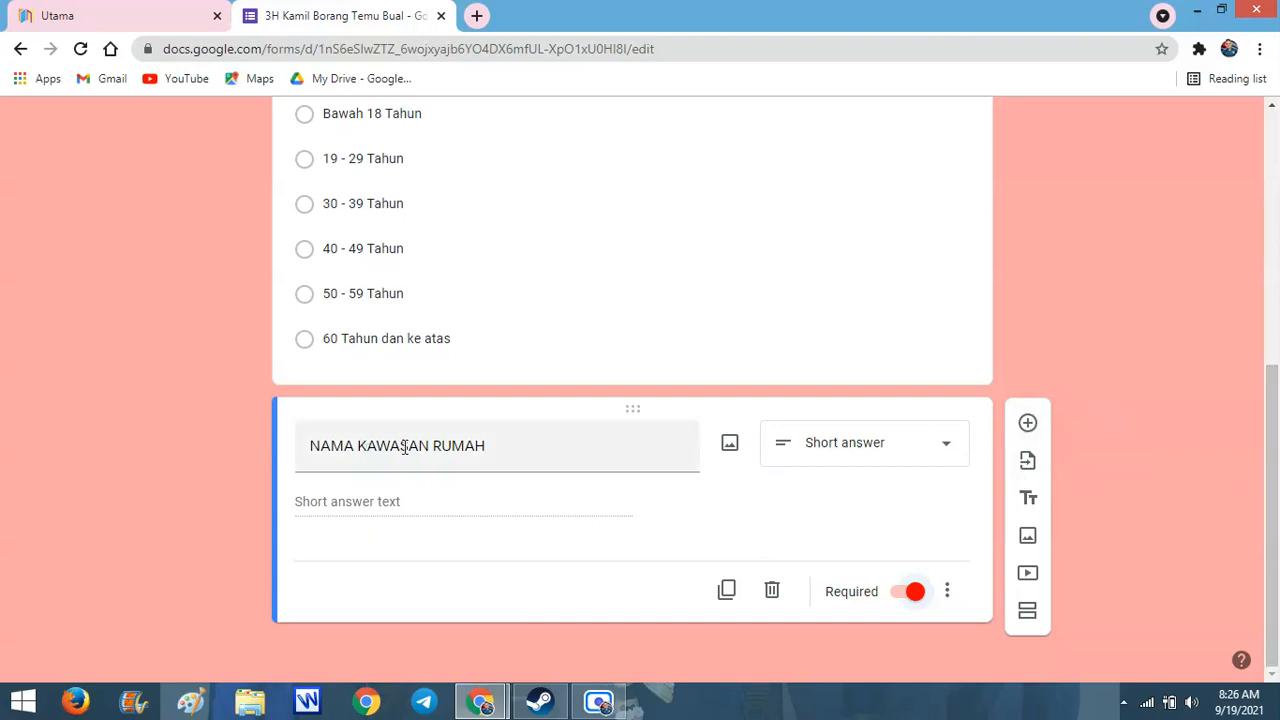
{"action": "left_click", "coordinate": [1029, 424]}
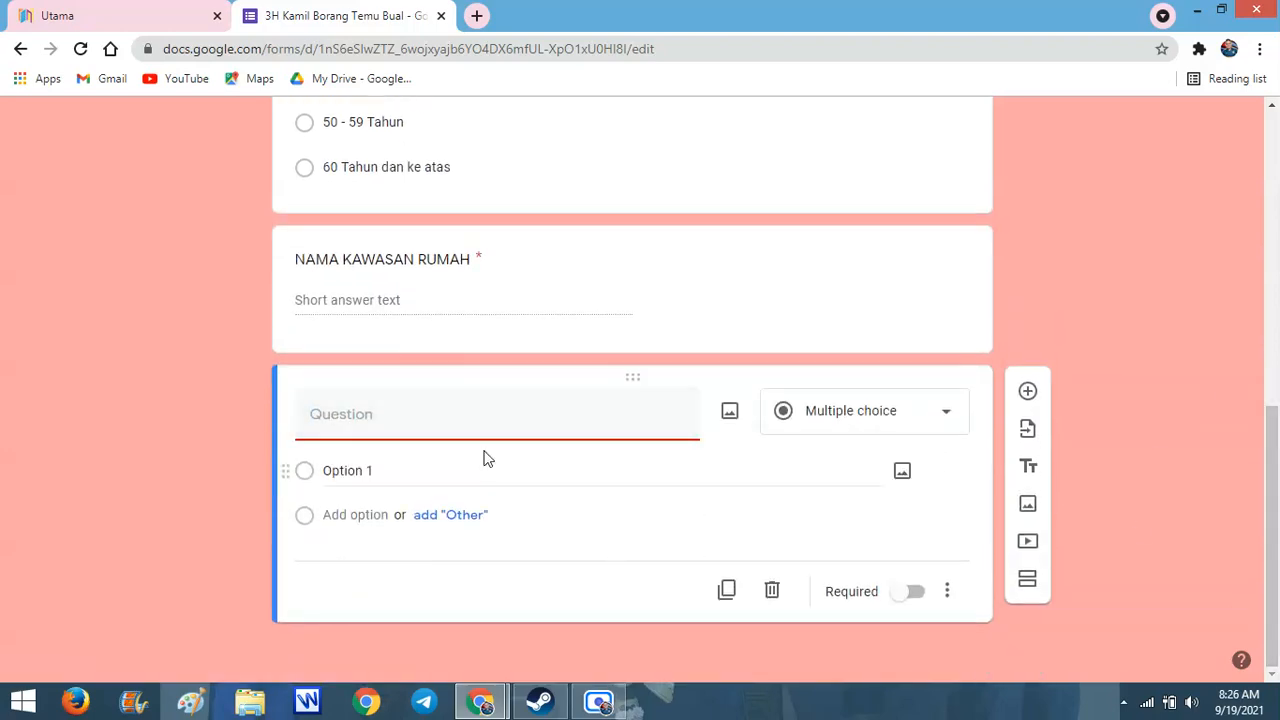
Title the new question PEKERJAAN and switch on Required
{"action": "type", "text": "PEKERJAAN"}
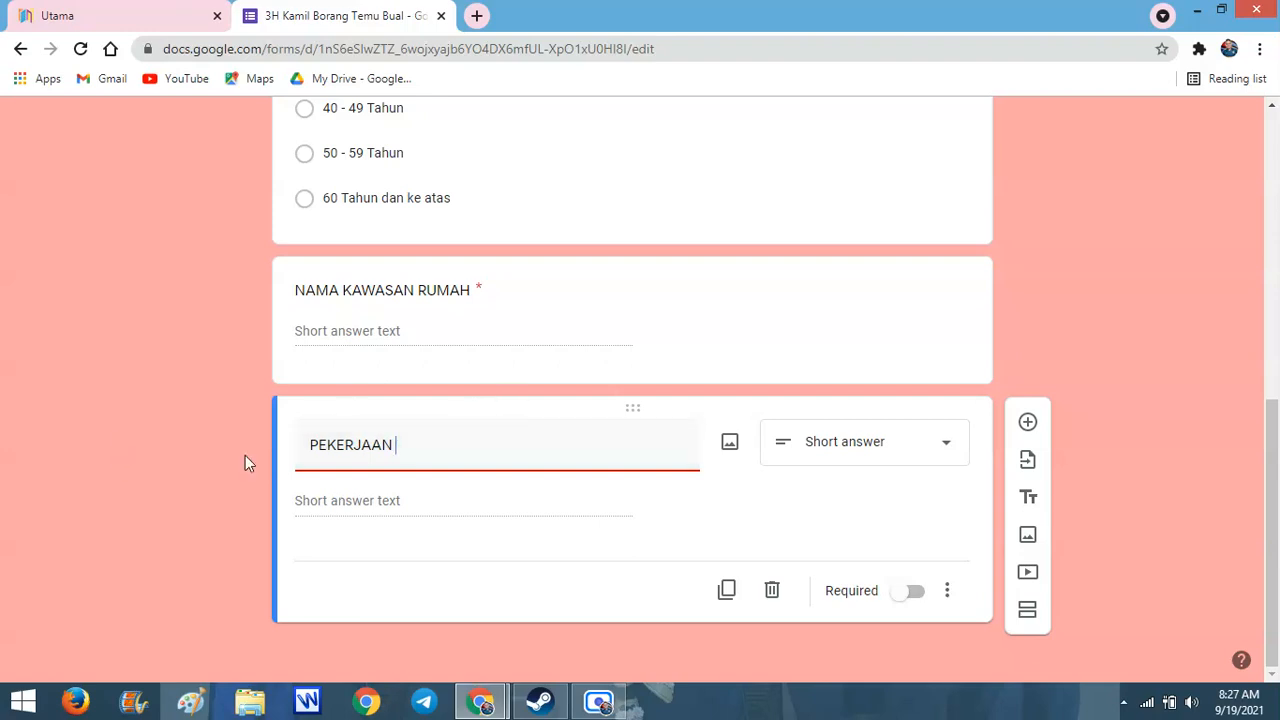
{"action": "left_click", "coordinate": [912, 596]}
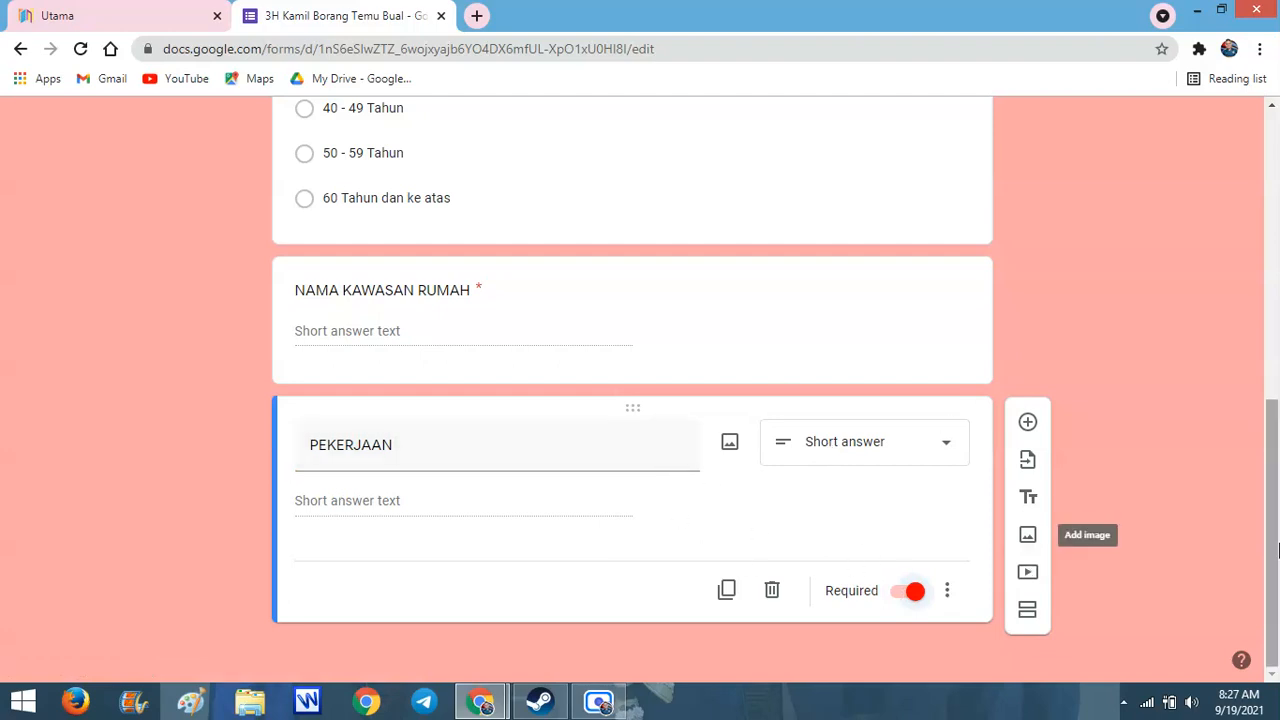
{"action": "left_click_drag", "start_coordinate": [1274, 550], "coordinate": [1277, 592]}
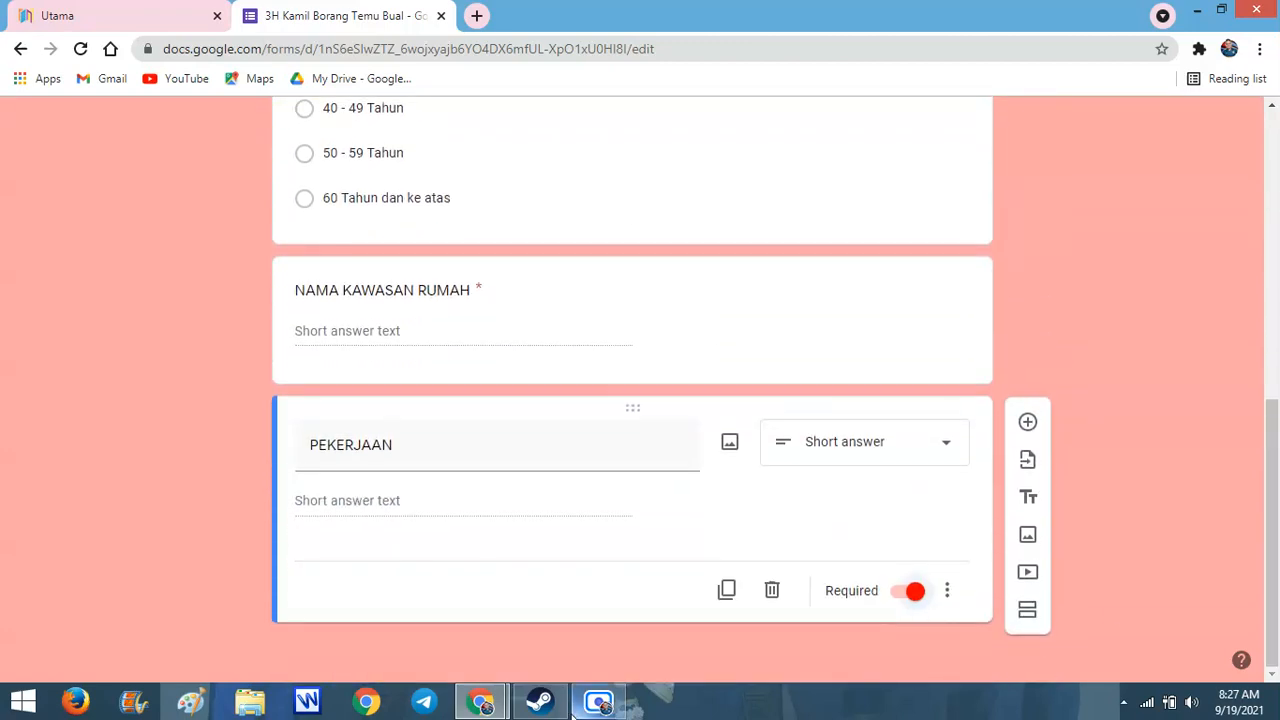
{"action": "left_click_drag", "start_coordinate": [1277, 454], "coordinate": [1278, 592]}
Add a question below PEKERJAAN titled AMALAN/ALATAN/PRODUK BERKONSEPKAN TEKNOLOGI HIJAU DI RUMAH ANDA
{"action": "left_click", "coordinate": [1028, 422]}
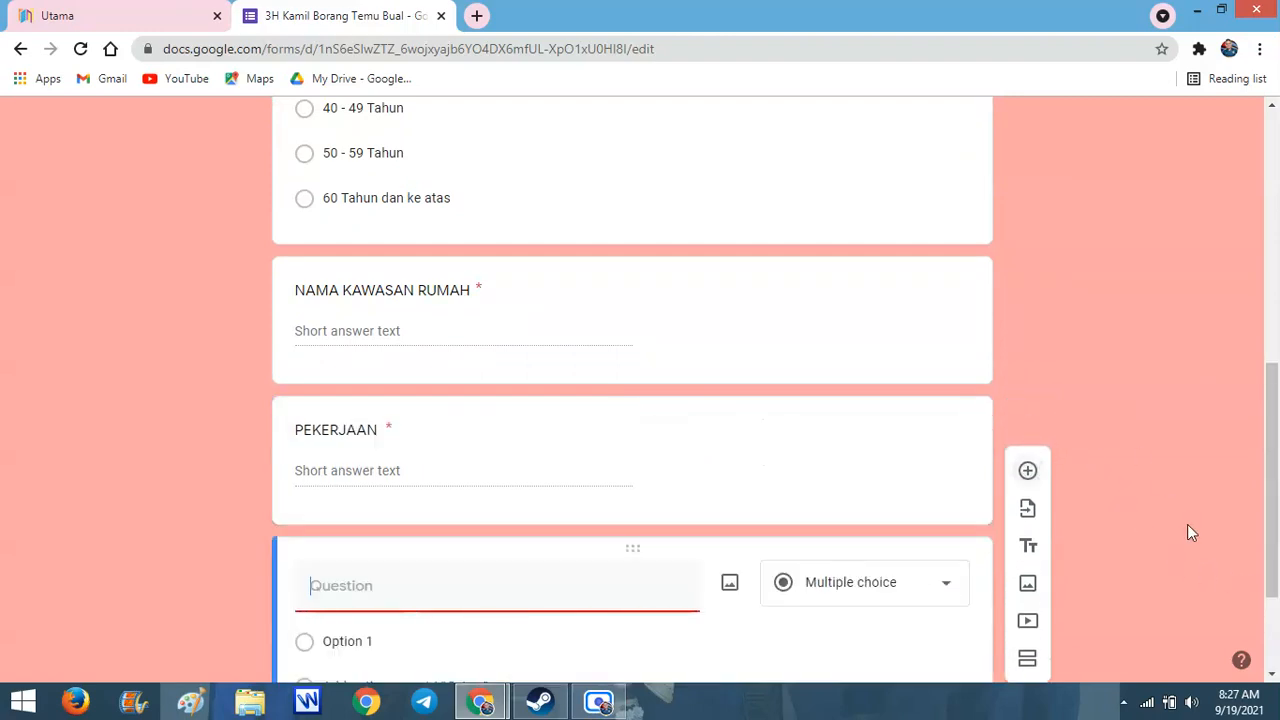
{"action": "left_click_drag", "start_coordinate": [1276, 578], "coordinate": [1276, 648]}
{"action": "left_click", "coordinate": [352, 422]}
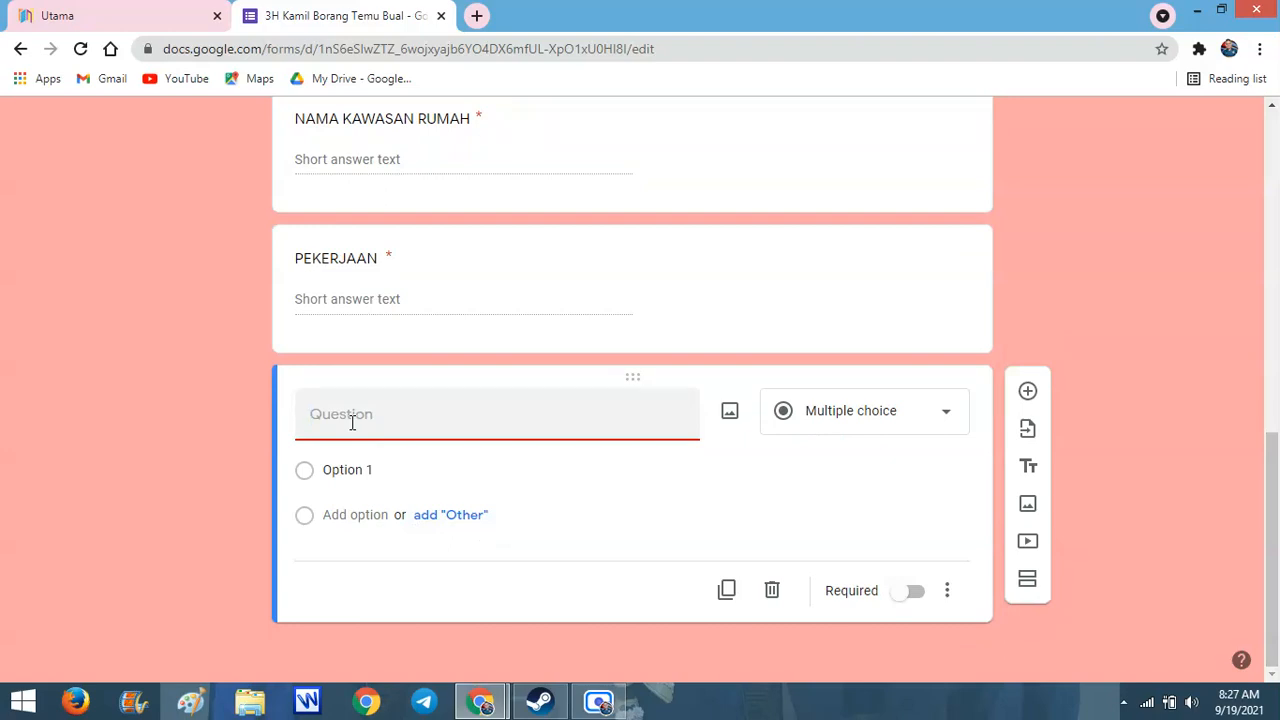
{"action": "type", "text": "AMALAN BERKONSEPKAN TEK"}
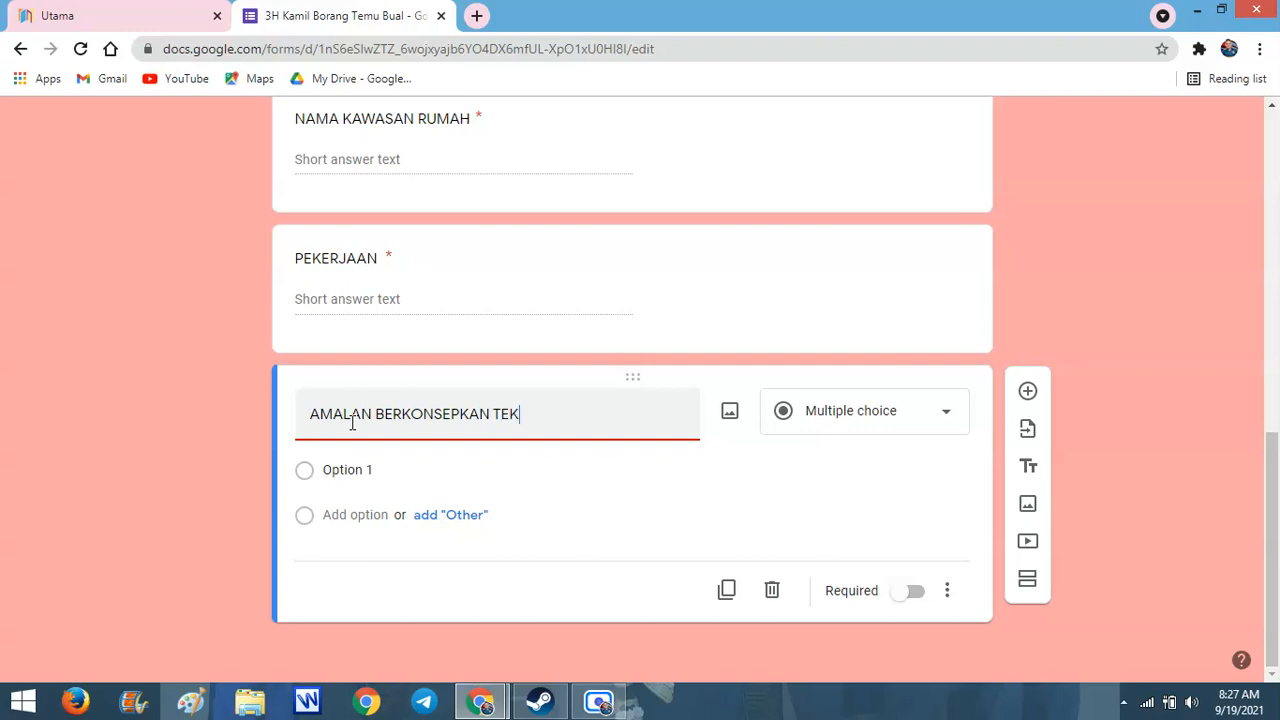
{"action": "type", "text": "NOLOGI HIJAU DI RUMAGH"}
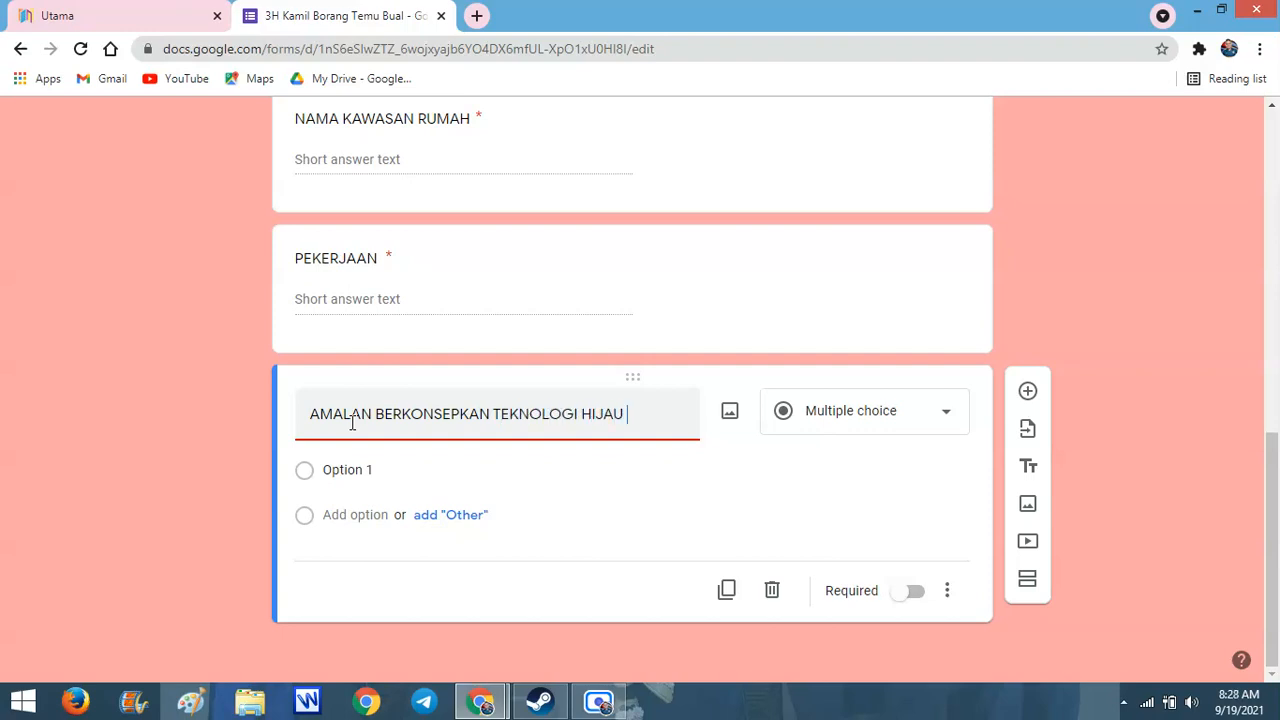
{"action": "key", "text": "BackSpace"}
{"action": "key", "text": "BackSpace"}
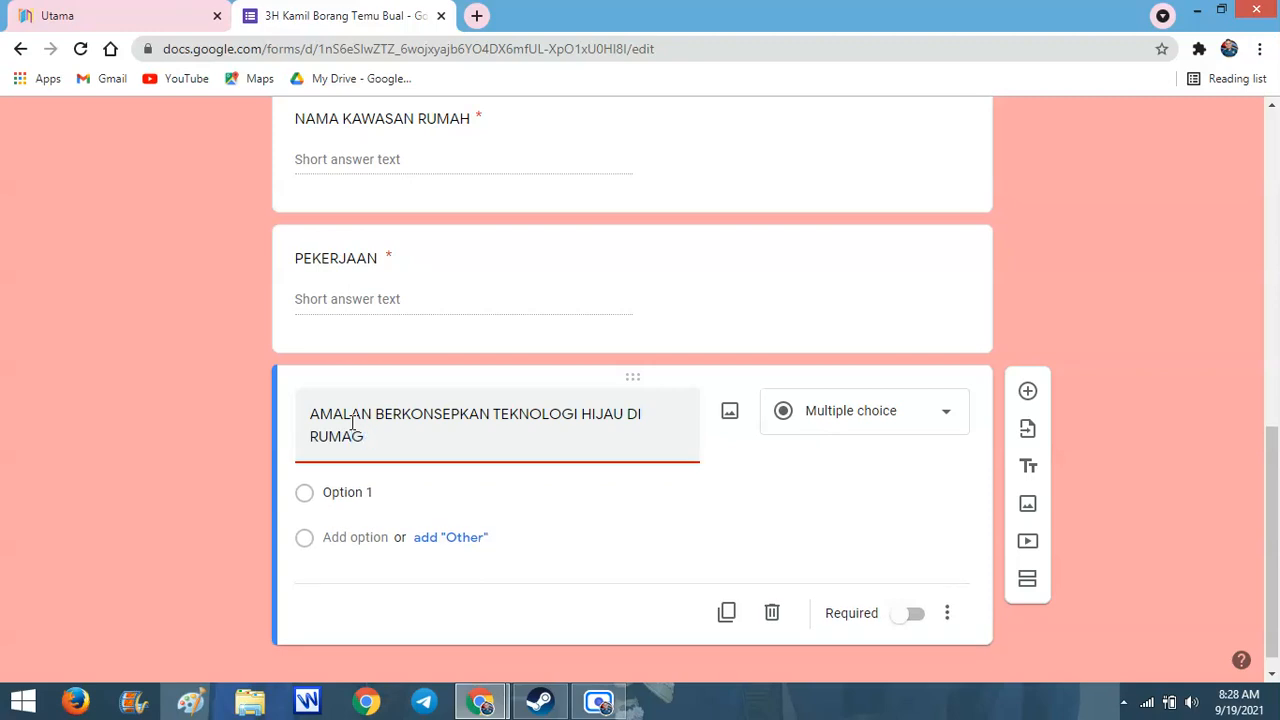
{"action": "type", "text": "H ANDA"}
{"action": "key", "text": "Up"}
{"action": "type", "text": "/I"}
{"action": "key", "text": "BackSpace"}
{"action": "type", "text": "A:"}
{"action": "key", "text": "BackSpace"}
{"action": "type", "text": "LATAN"}
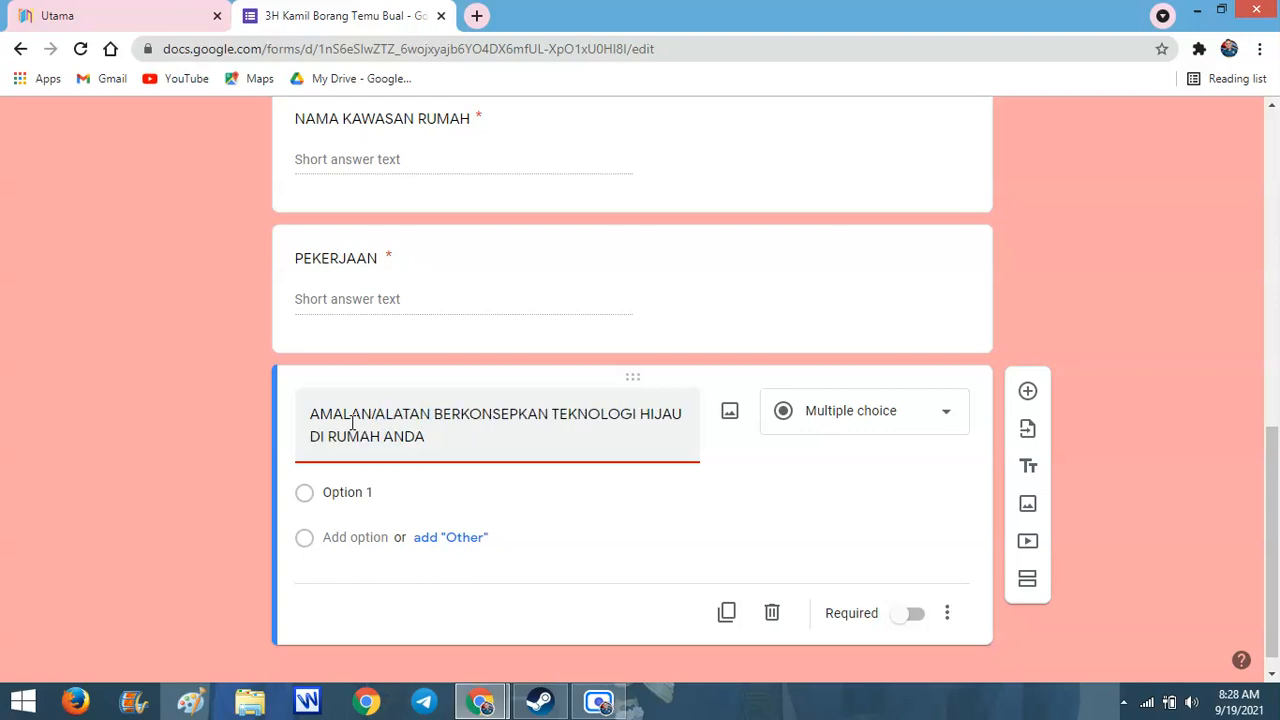
{"action": "type", "text": "/PROD"}
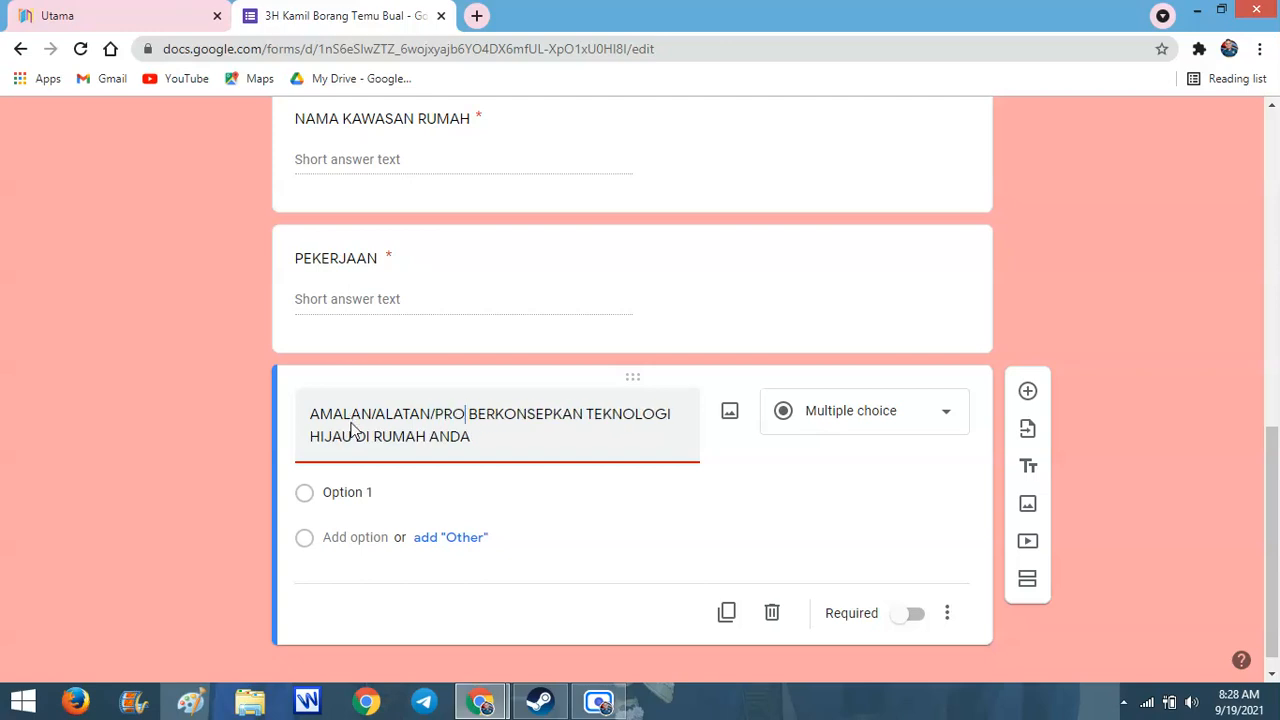
{"action": "type", "text": "UK"}
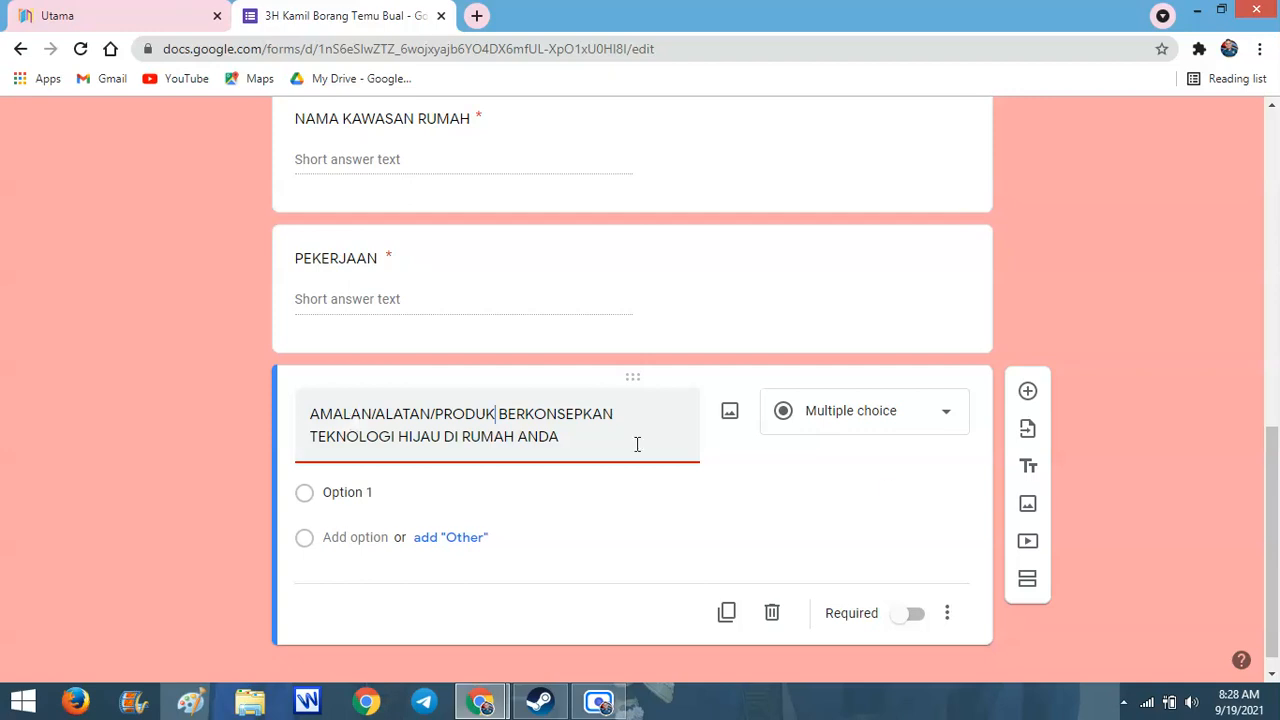
Make the green technology question a required short-answer question
{"action": "left_click", "coordinate": [862, 413]}
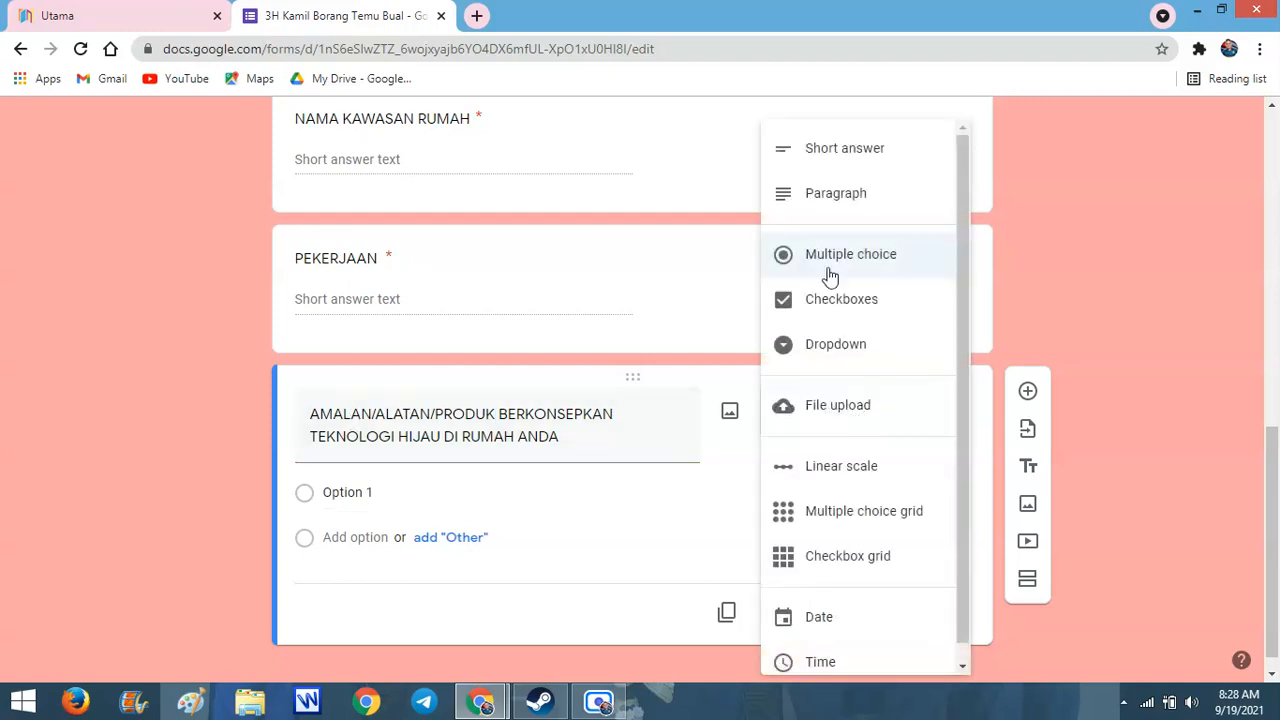
{"action": "left_click", "coordinate": [814, 162]}
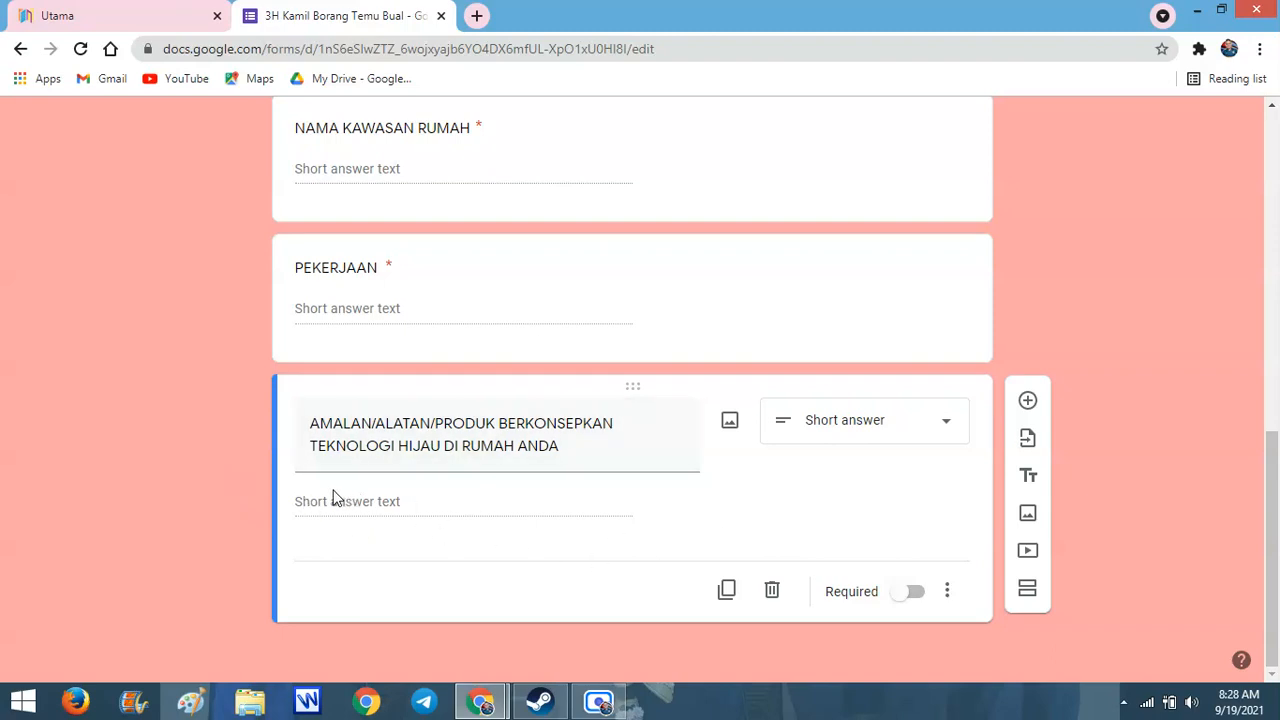
{"action": "left_click", "coordinate": [914, 597]}
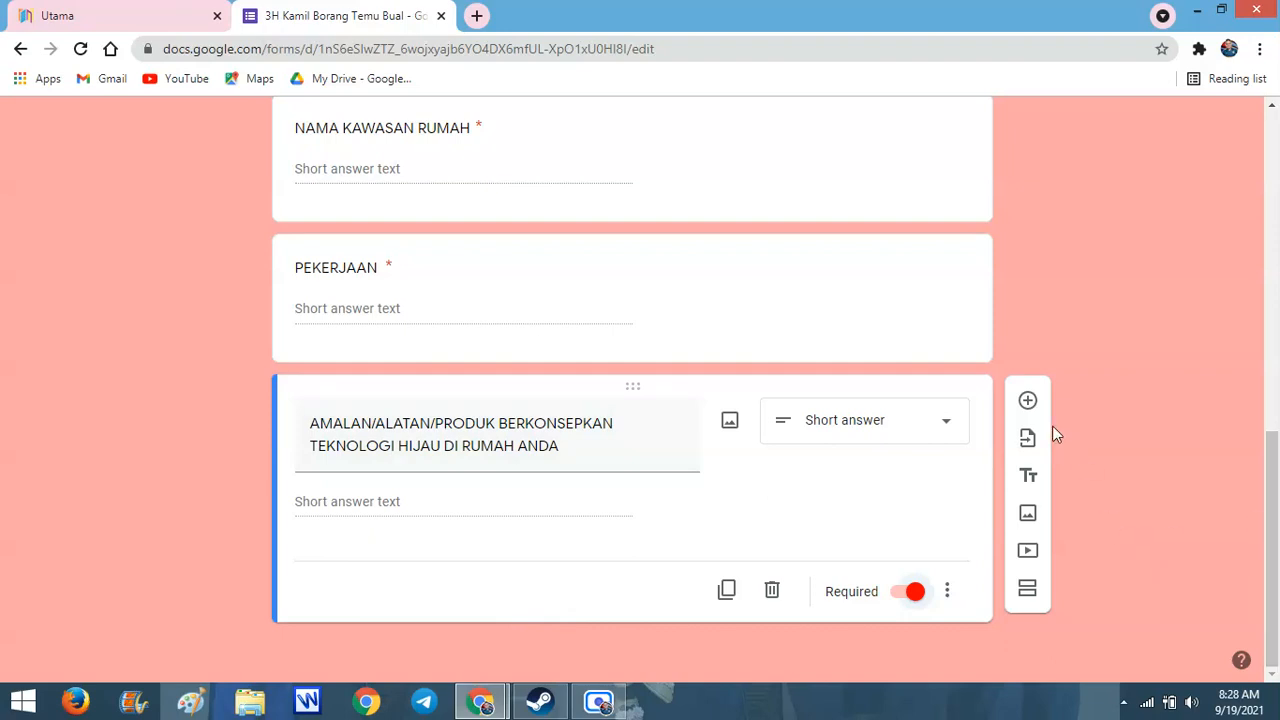
Add a question titled AMALAN KITAR SEMULA YANG DIAMALKAN DI RUMAH ANDA
{"action": "left_click", "coordinate": [1028, 402]}
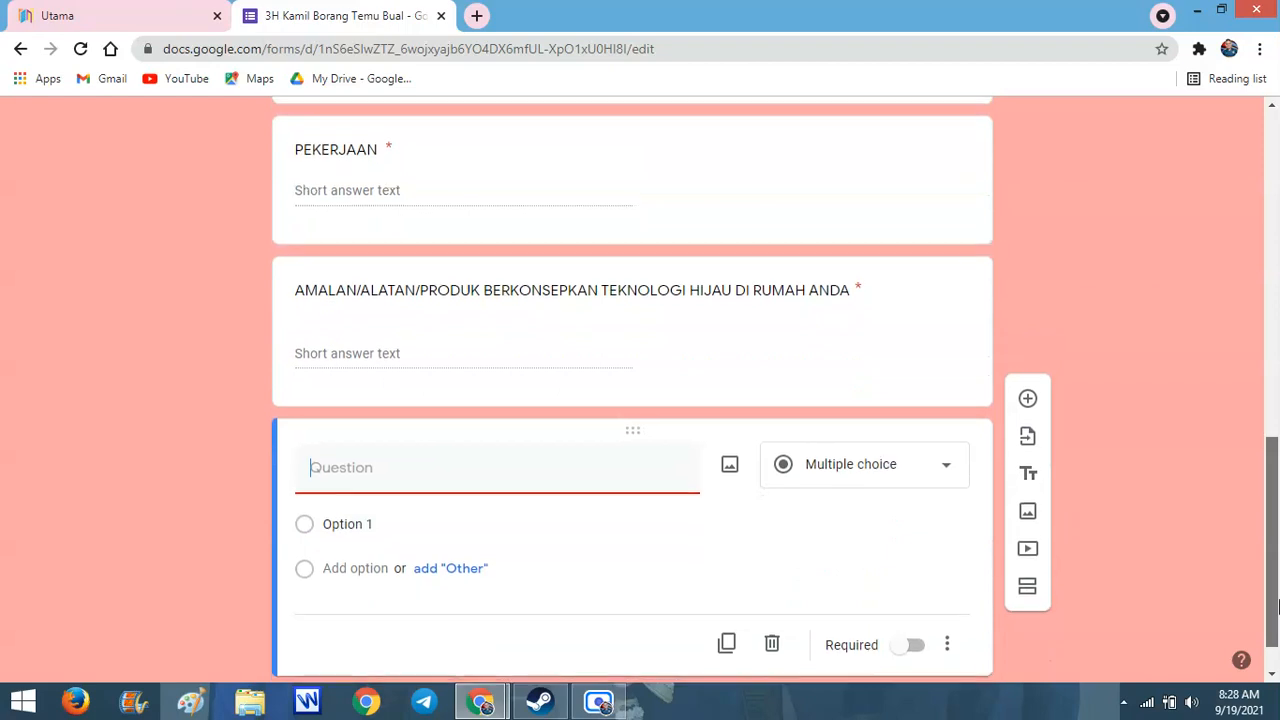
{"action": "type", "text": "A"}
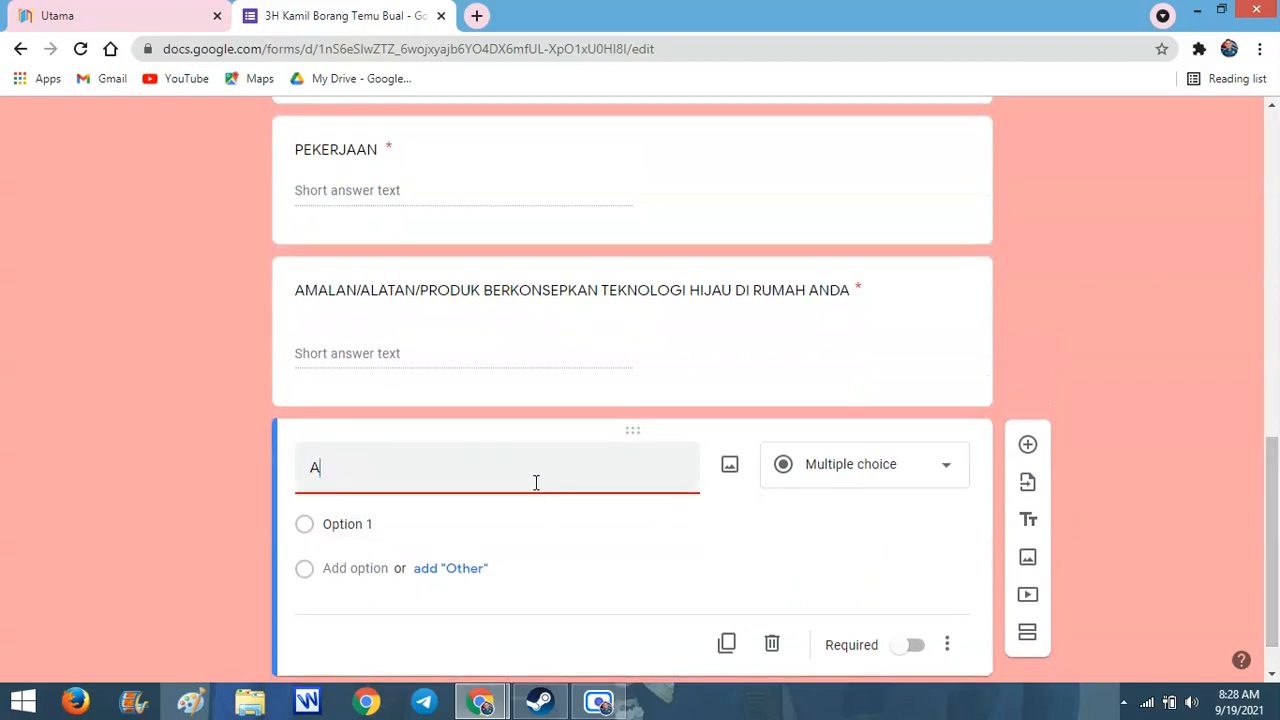
{"action": "type", "text": "MALAN KIT"}
{"action": "key", "text": "BackSpace"}
{"action": "type", "text": "KITAR SEMULA "}
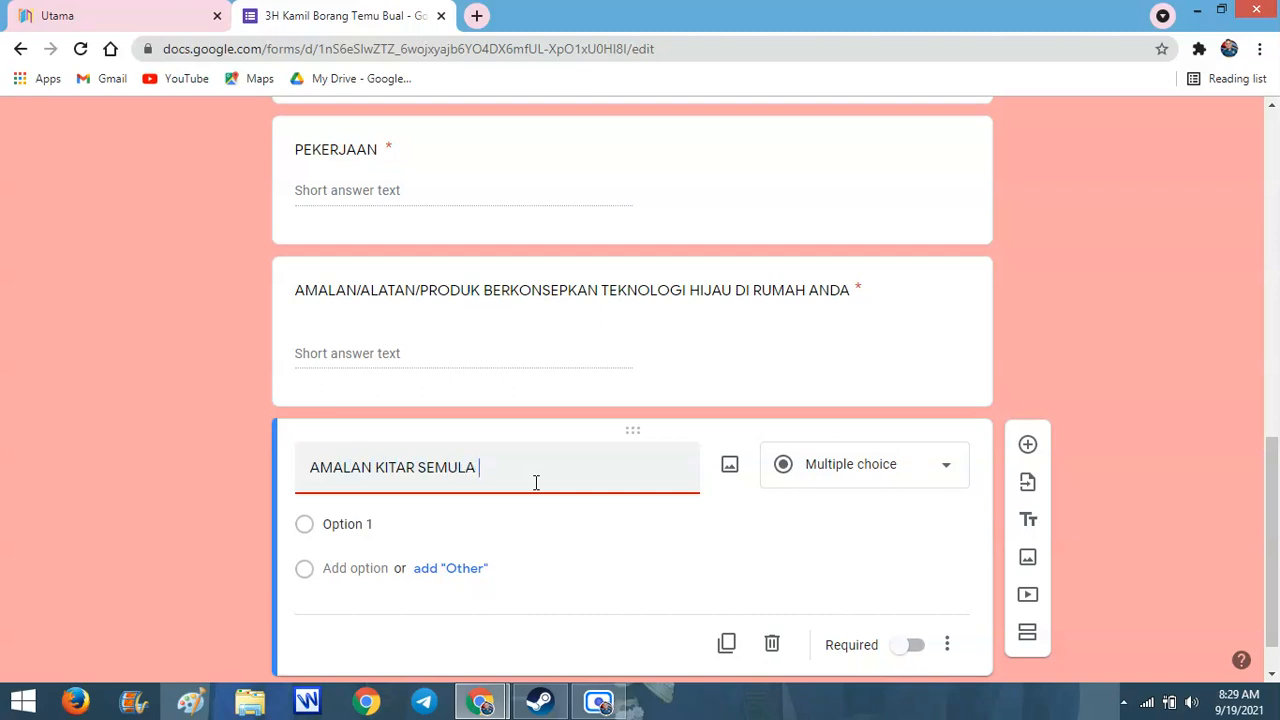
{"action": "type", "text": "YANG "}
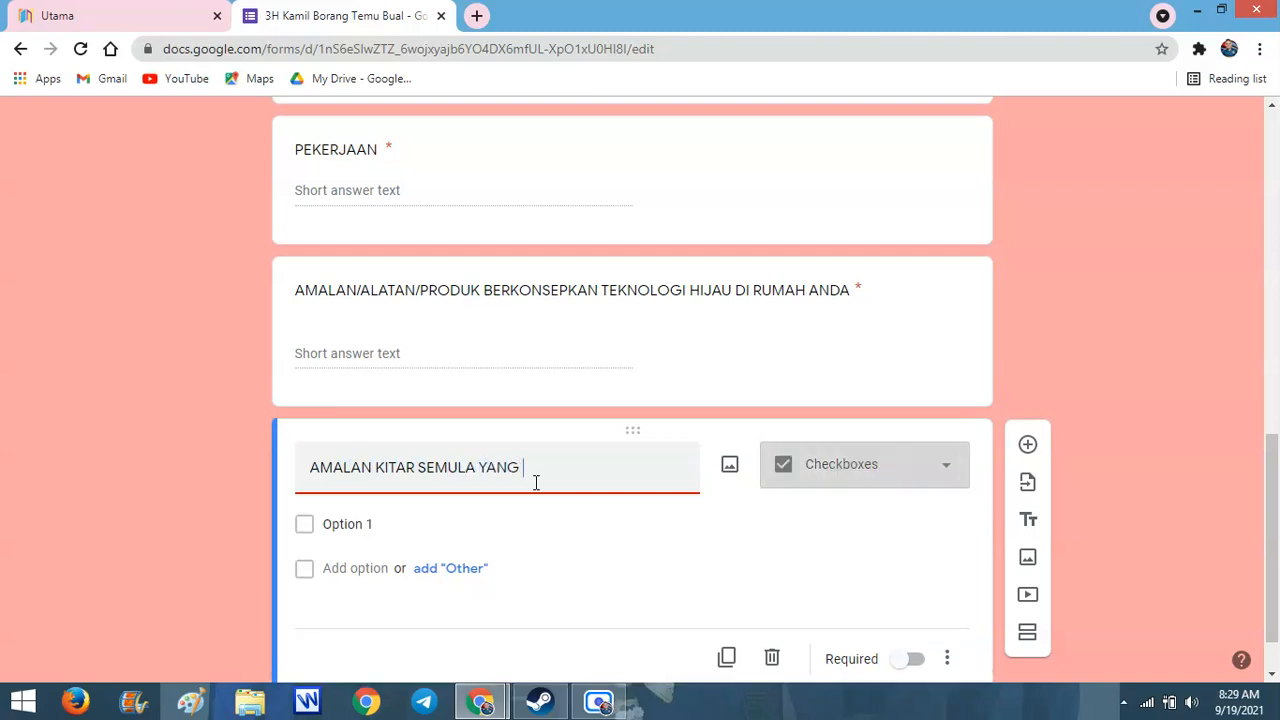
{"action": "type", "text": "DIAMAL"}
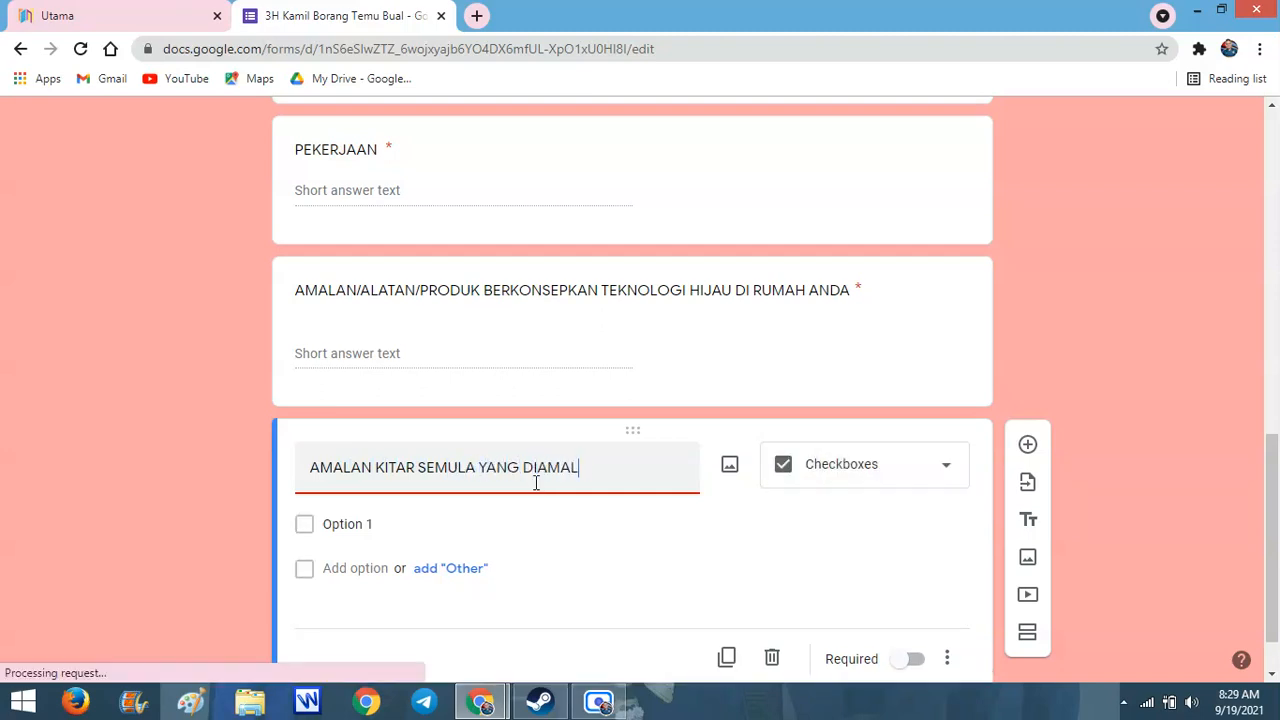
{"action": "type", "text": "KAN DI RUMAH ANDA"}
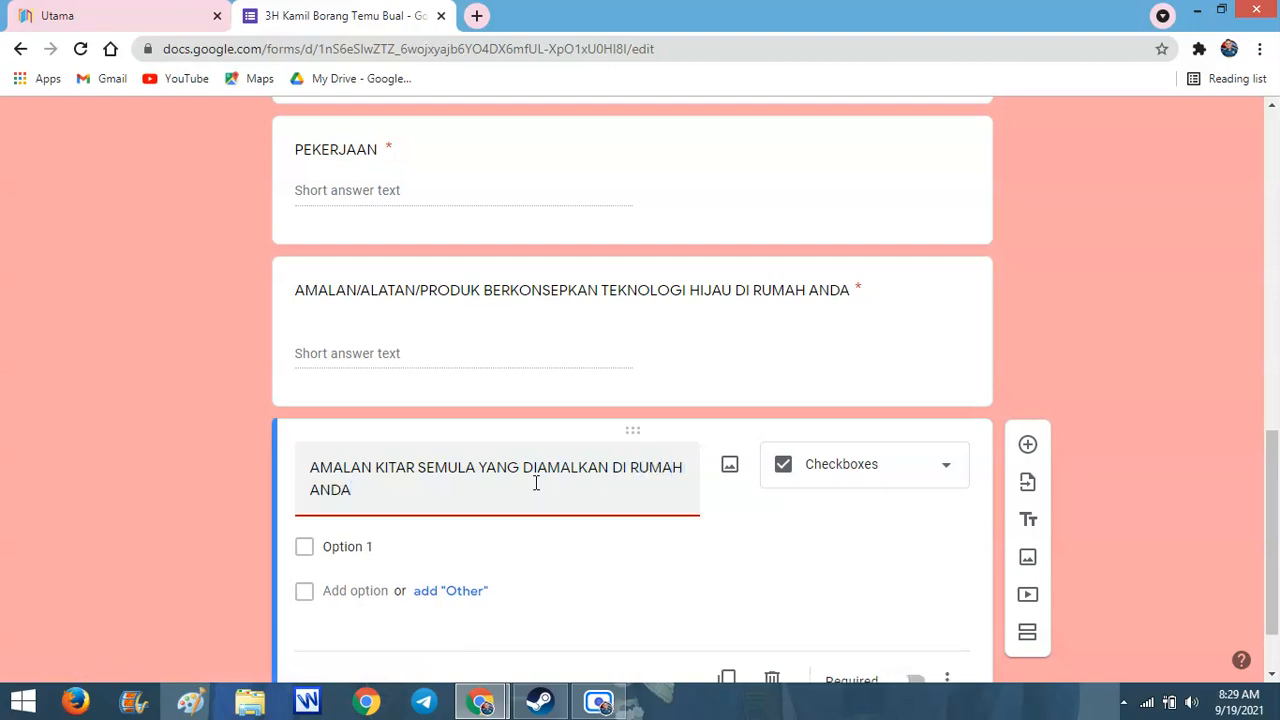
Set the recycling question to Short answer and mark it required
{"action": "left_click", "coordinate": [863, 472]}
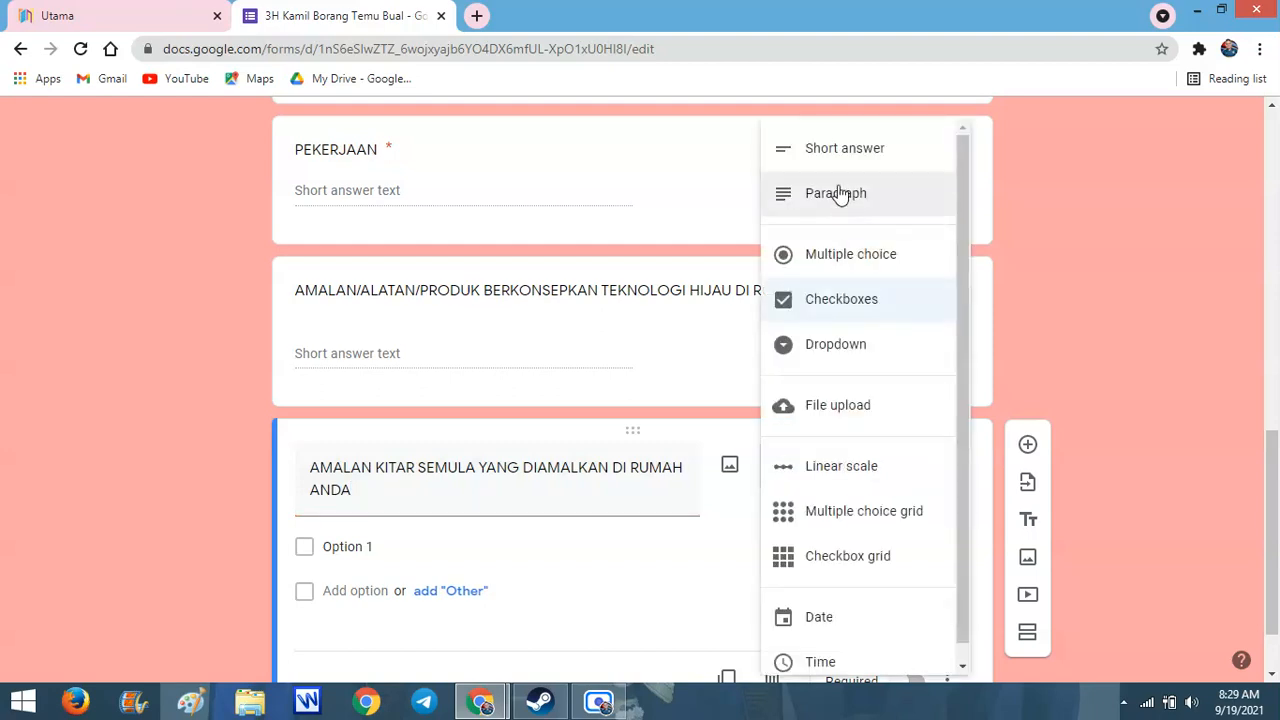
{"action": "left_click", "coordinate": [833, 150]}
{"action": "scroll", "coordinate": [1277, 557], "scroll_direction": "down", "scroll_amount": 1}
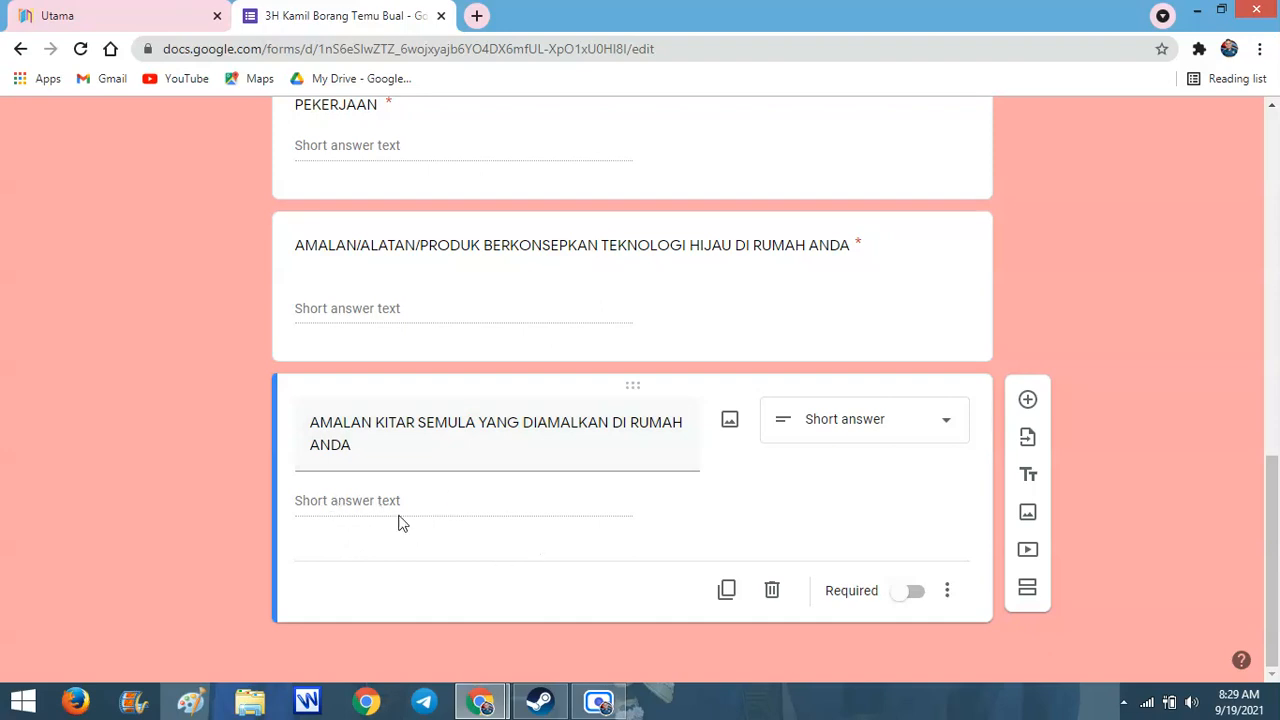
{"action": "left_click", "coordinate": [916, 593]}
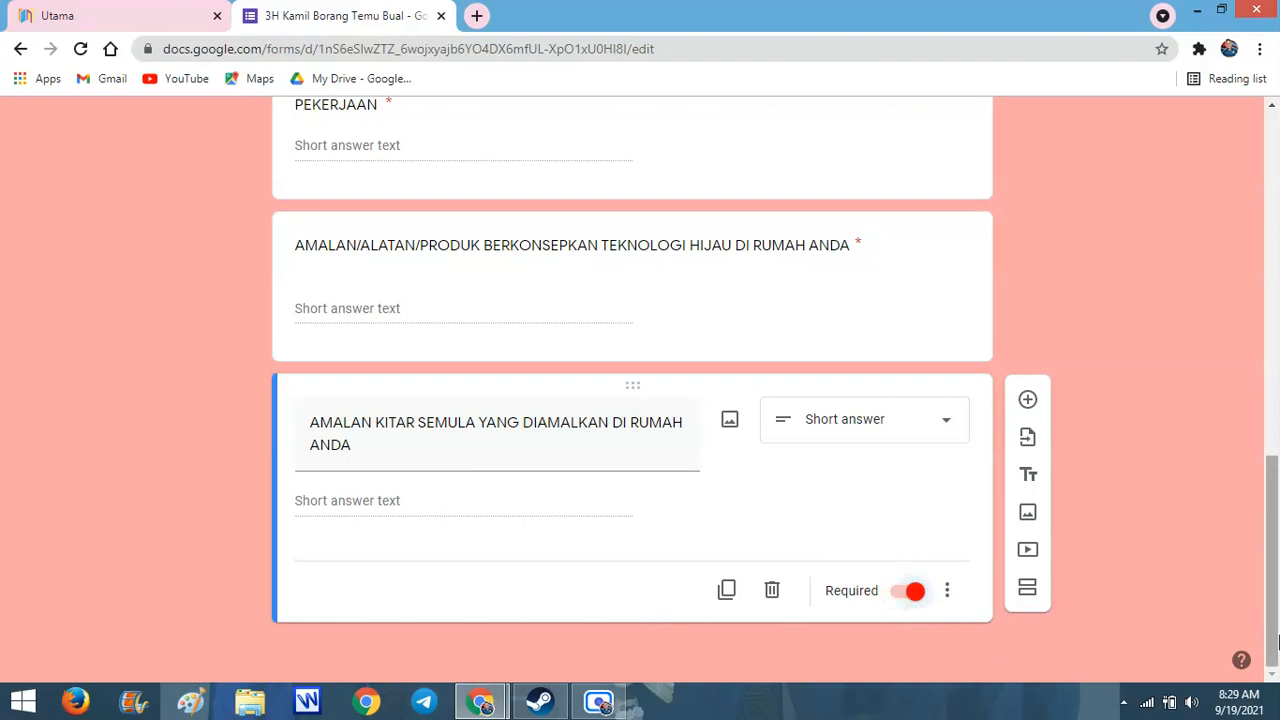
Add a new question titled SILA UPLOAD GAMBAR DI SINI
{"action": "left_click", "coordinate": [1026, 402]}
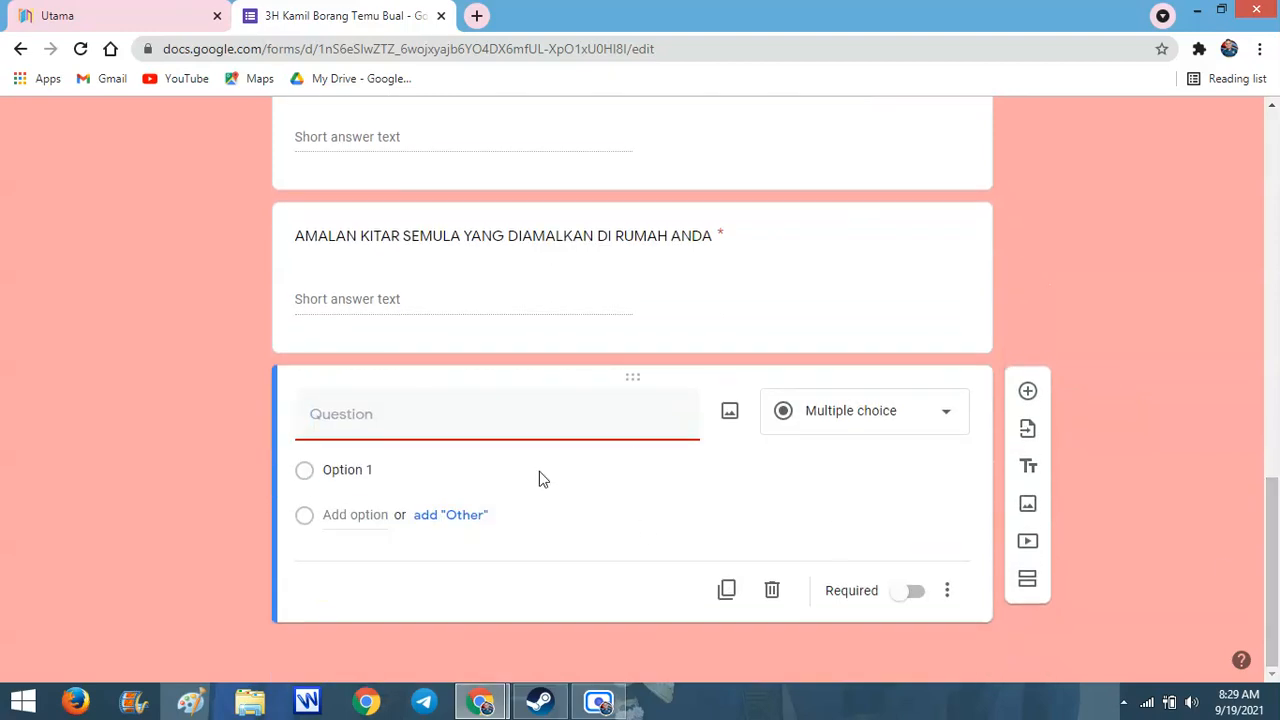
{"action": "type", "text": "TOLONG"}
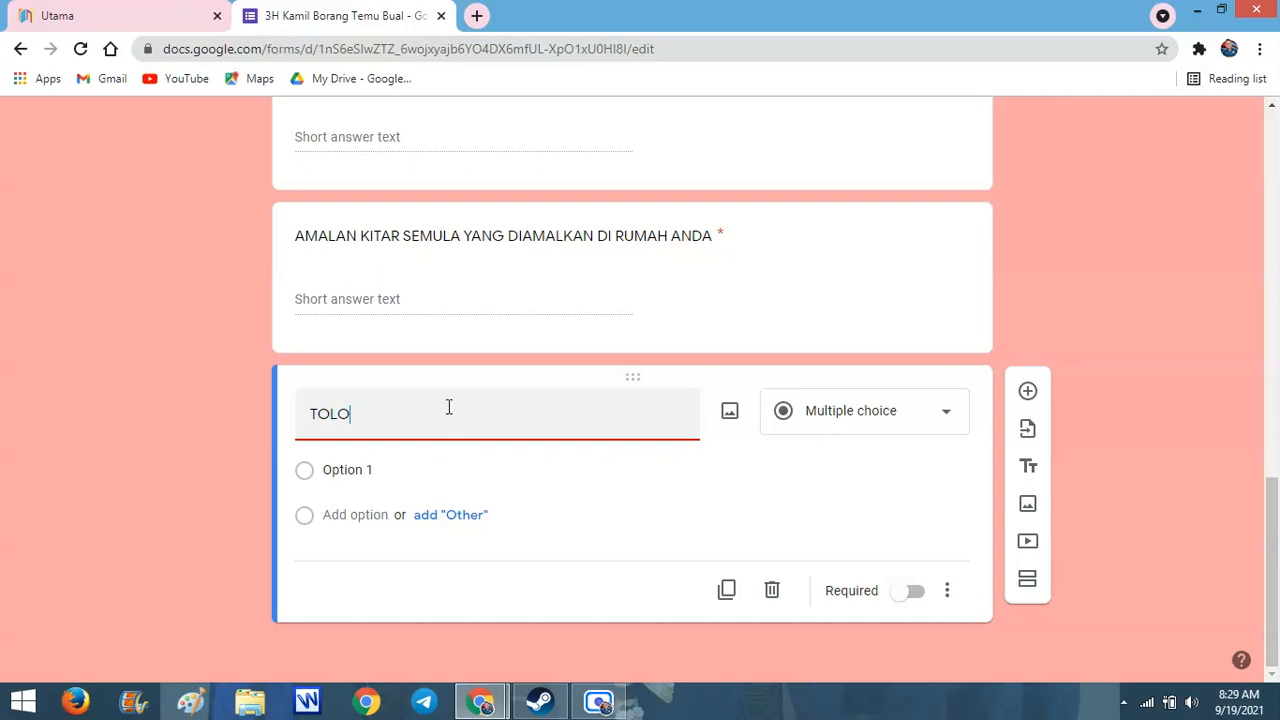
{"action": "key", "text": "BackSpace"}
{"action": "key", "text": "BackSpace"}
{"action": "key", "text": "BackSpace"}
{"action": "key", "text": "BackSpace"}
{"action": "type", "text": "SILA UPLOAD "}
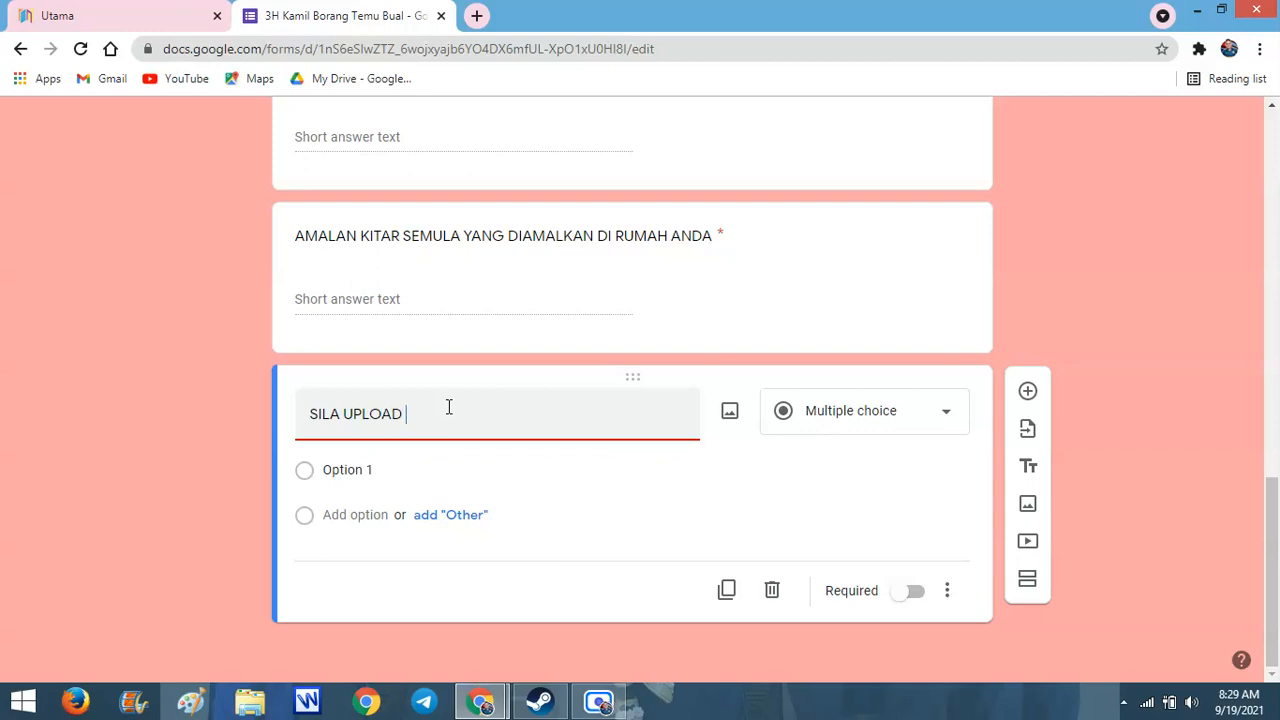
{"action": "type", "text": "GAMBAR DI SINI"}
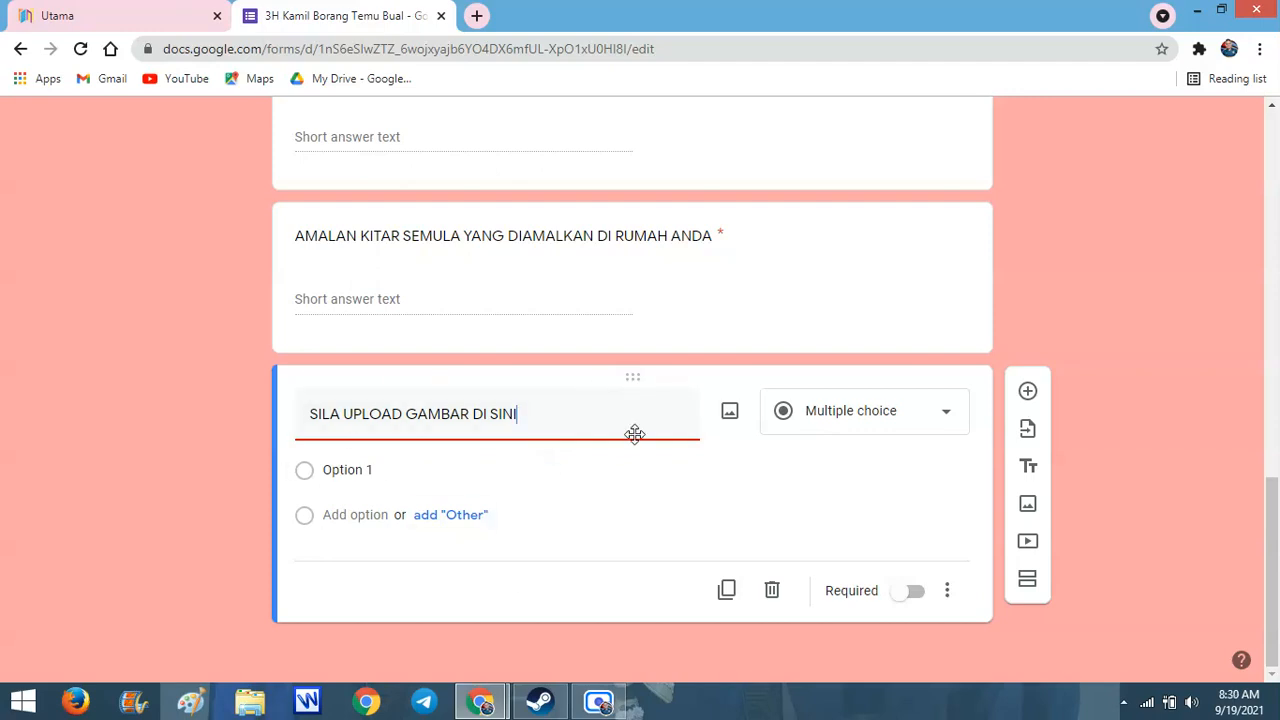
Mark the upload question required and choose File upload as its type
{"action": "left_click", "coordinate": [912, 594]}
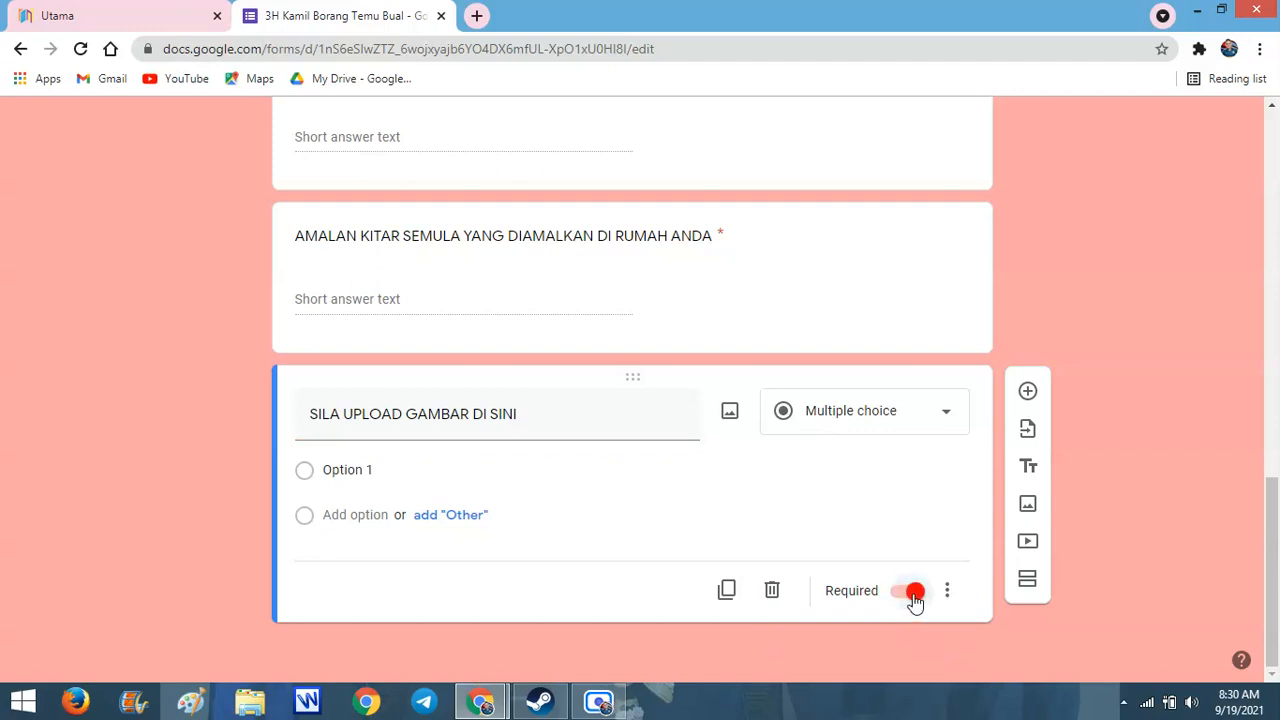
{"action": "left_click", "coordinate": [851, 429]}
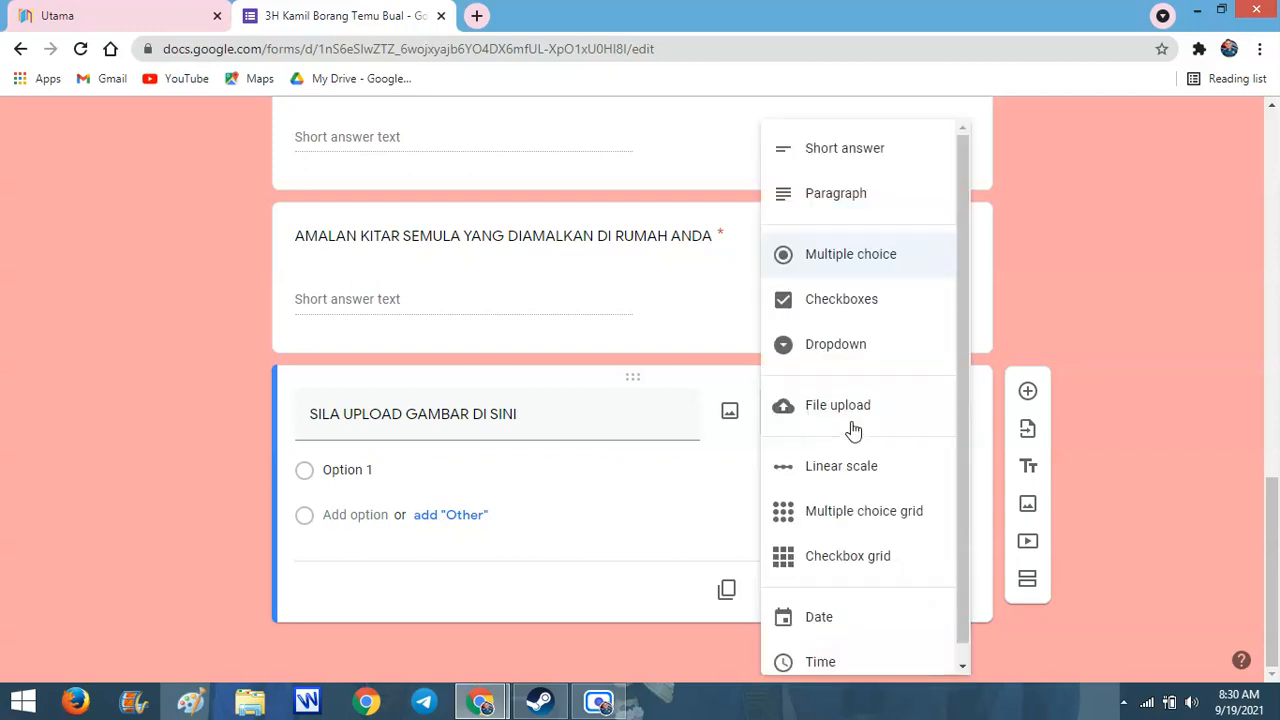
{"action": "scroll", "coordinate": [960, 385], "scroll_direction": "down", "scroll_amount": 1}
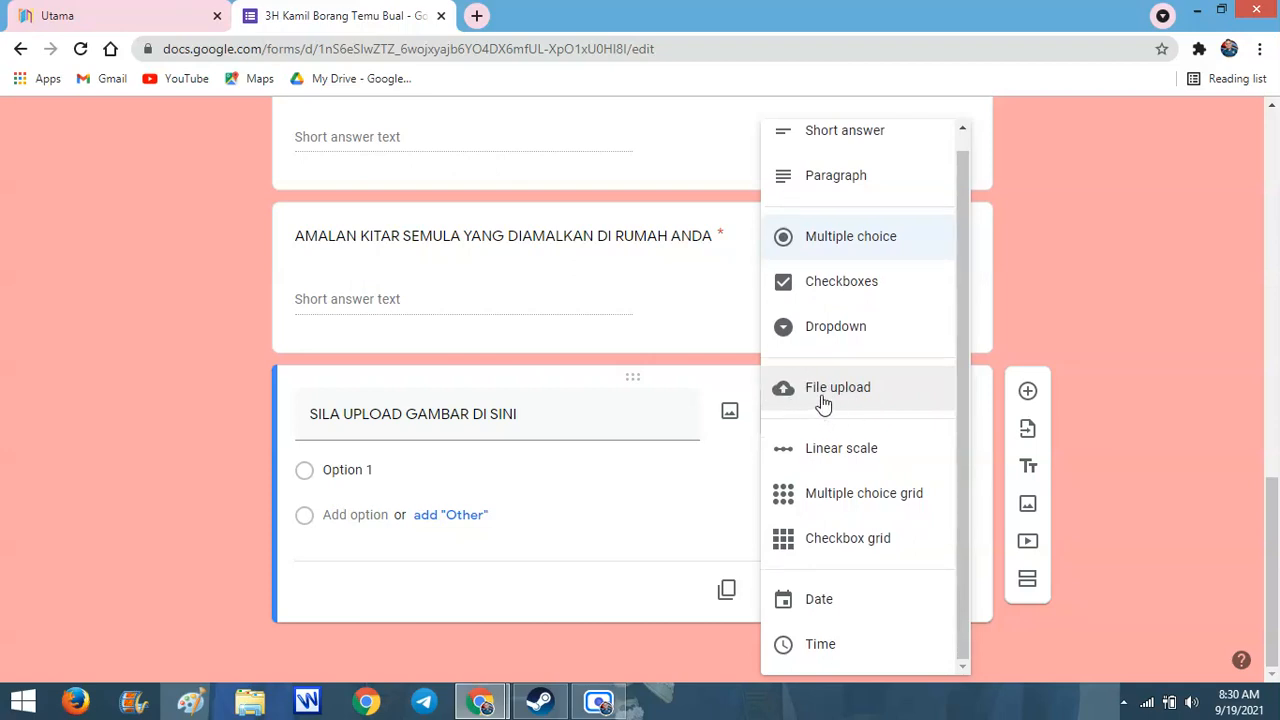
{"action": "left_click", "coordinate": [822, 400]}
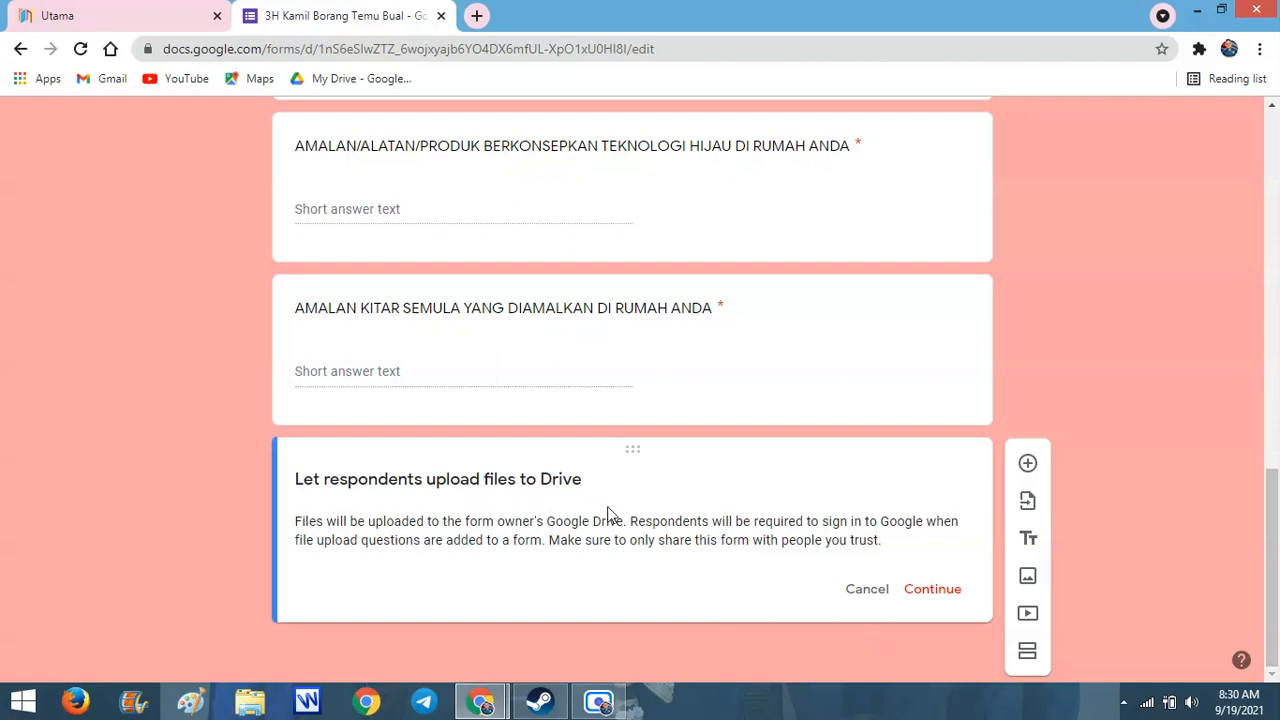
Accept the Drive upload notice and restrict uploads to Image files only
{"action": "left_click", "coordinate": [938, 590]}
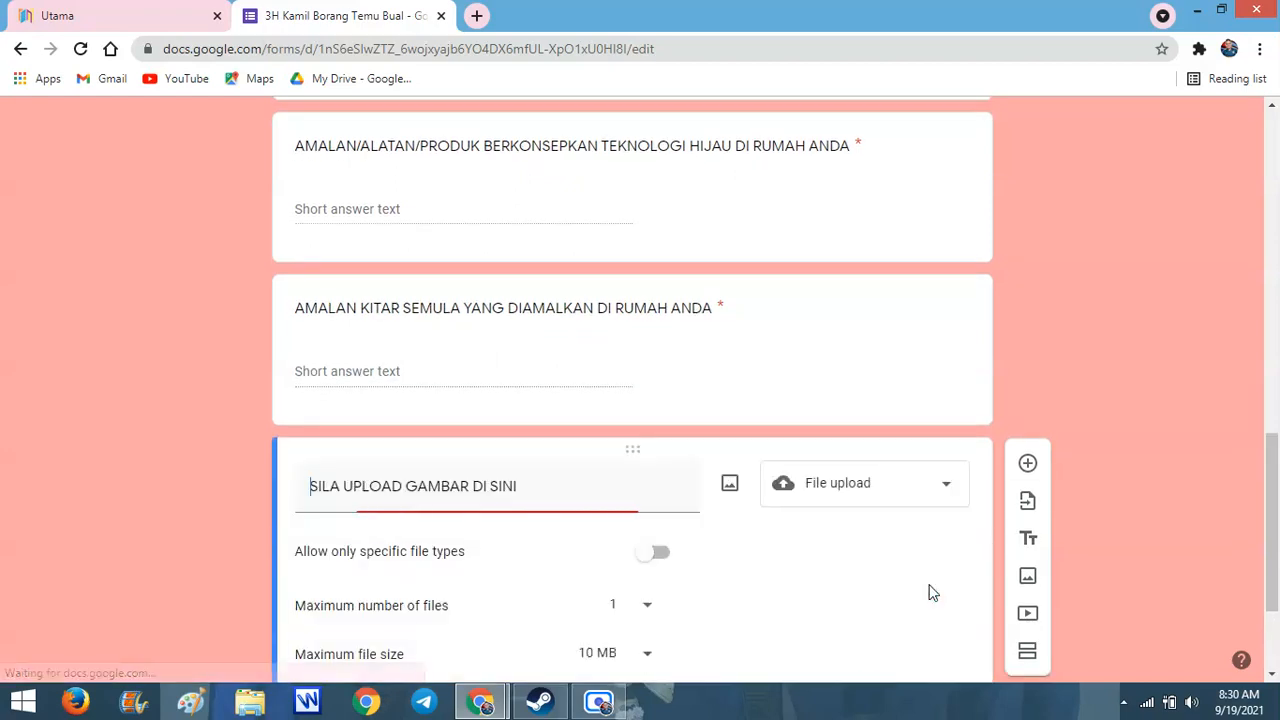
{"action": "left_click_drag", "start_coordinate": [1277, 536], "coordinate": [1278, 587]}
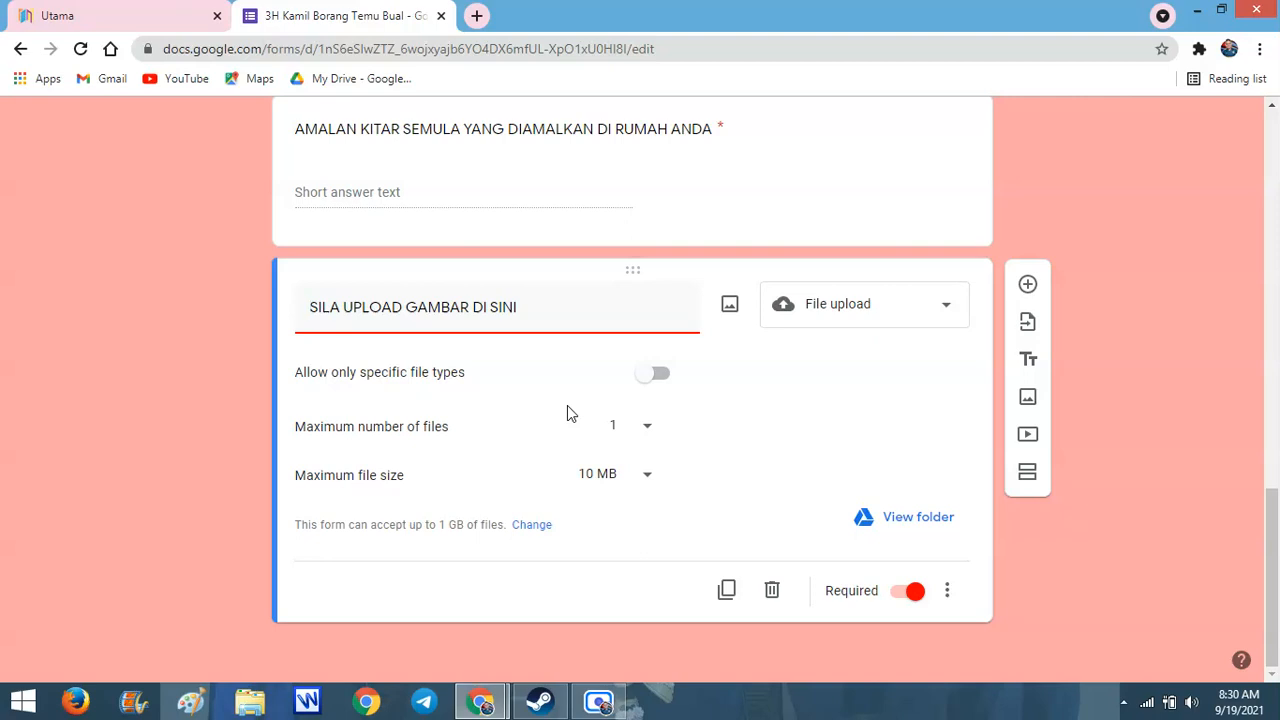
{"action": "left_click", "coordinate": [655, 388]}
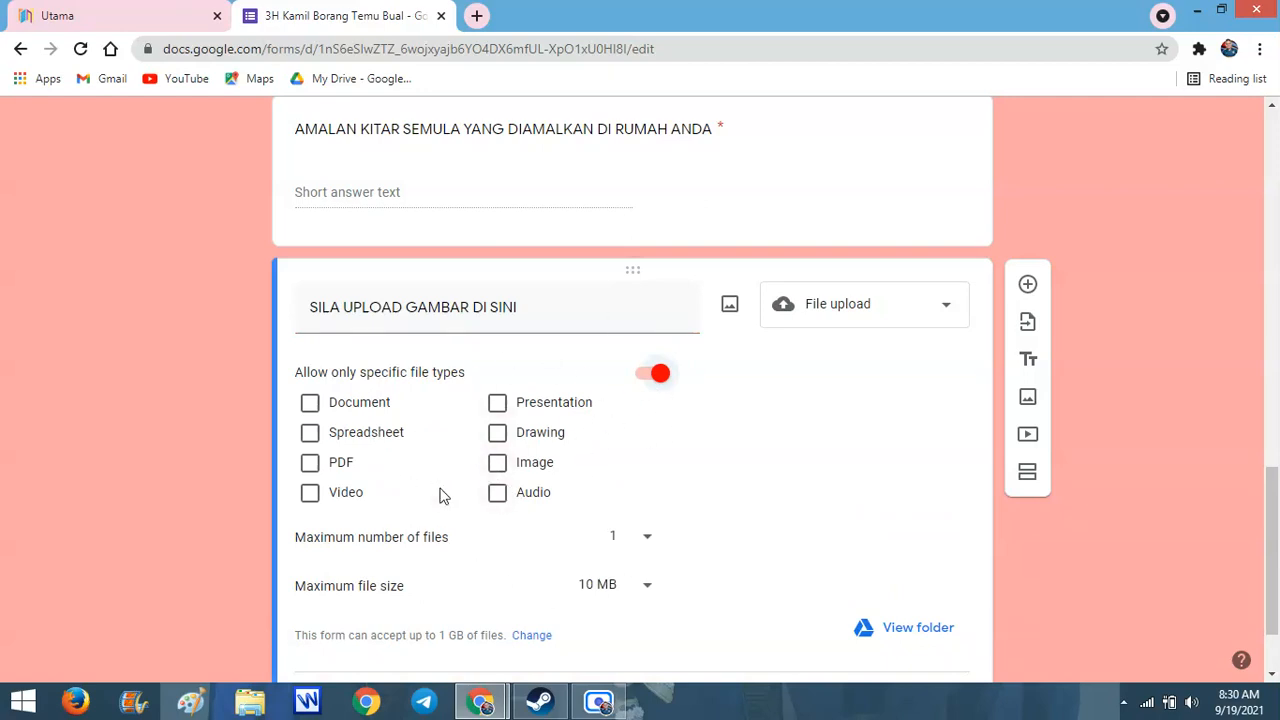
{"action": "left_click", "coordinate": [498, 465]}
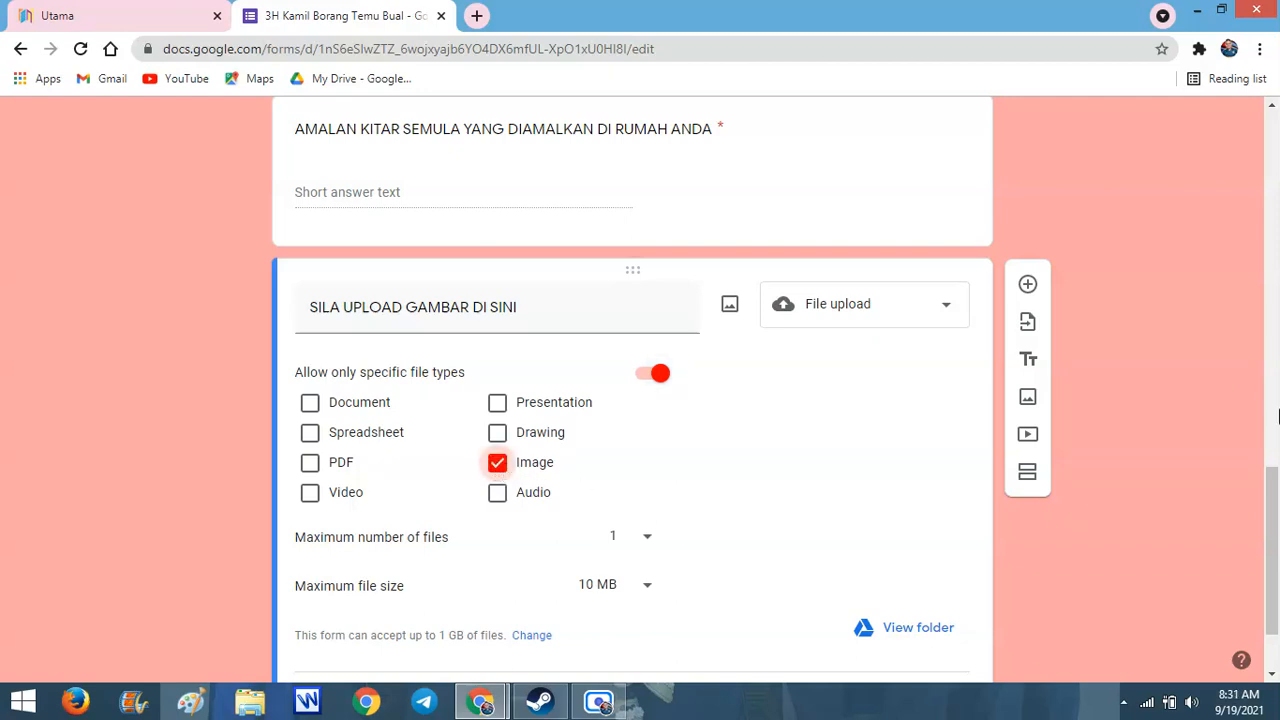
Set the maximum number of files to 5 and maximum file size to 10 MB
{"action": "scroll", "coordinate": [1277, 417], "scroll_direction": "down", "scroll_amount": 2}
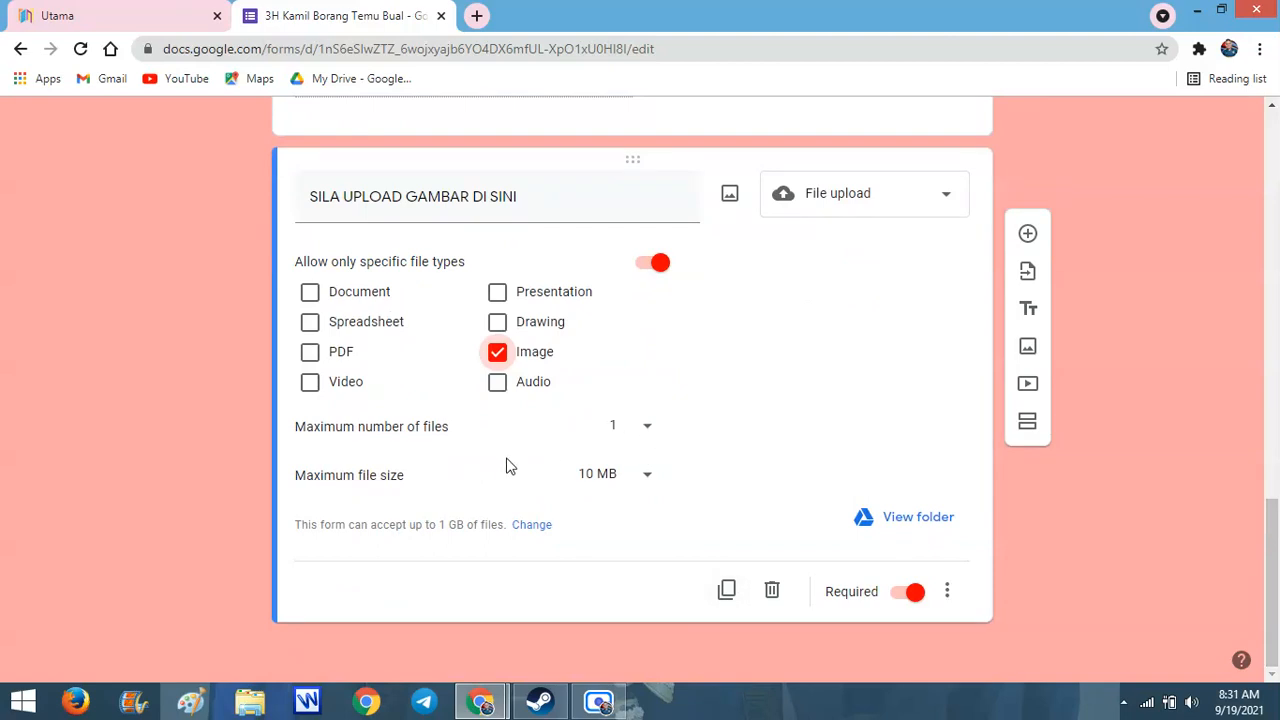
{"action": "left_click", "coordinate": [648, 434]}
{"action": "left_click", "coordinate": [620, 469]}
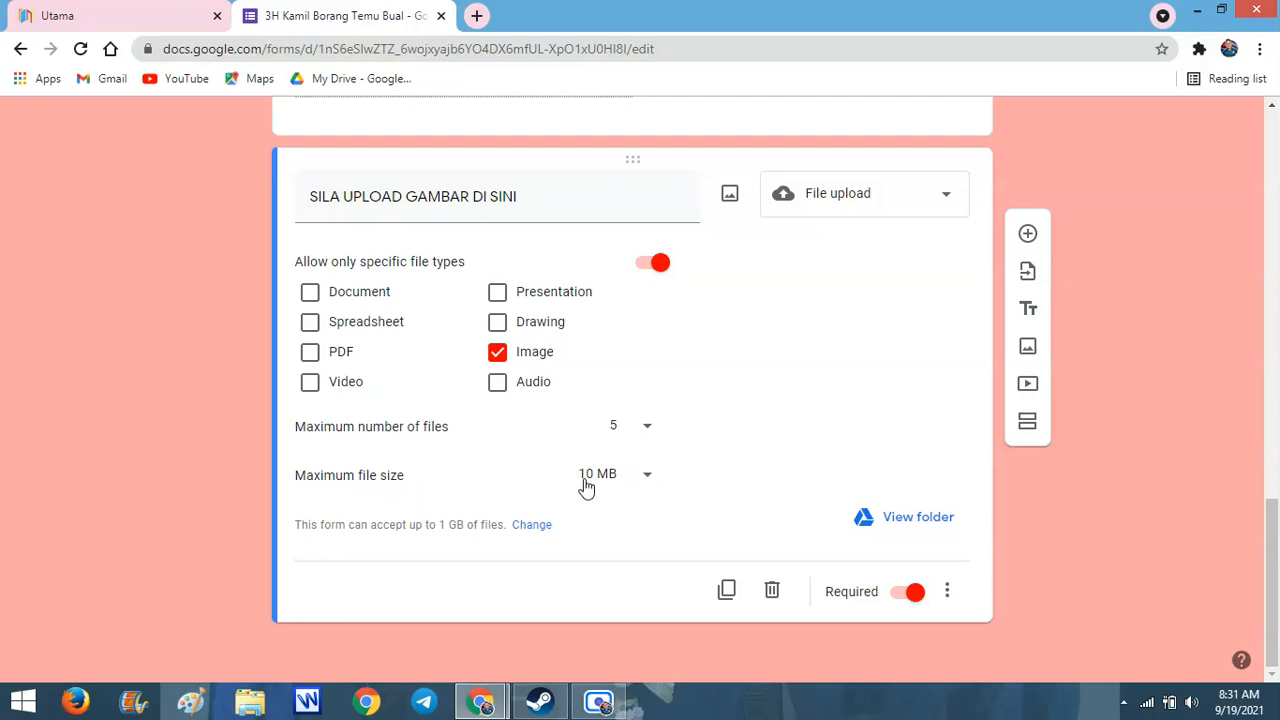
{"action": "left_click", "coordinate": [646, 481]}
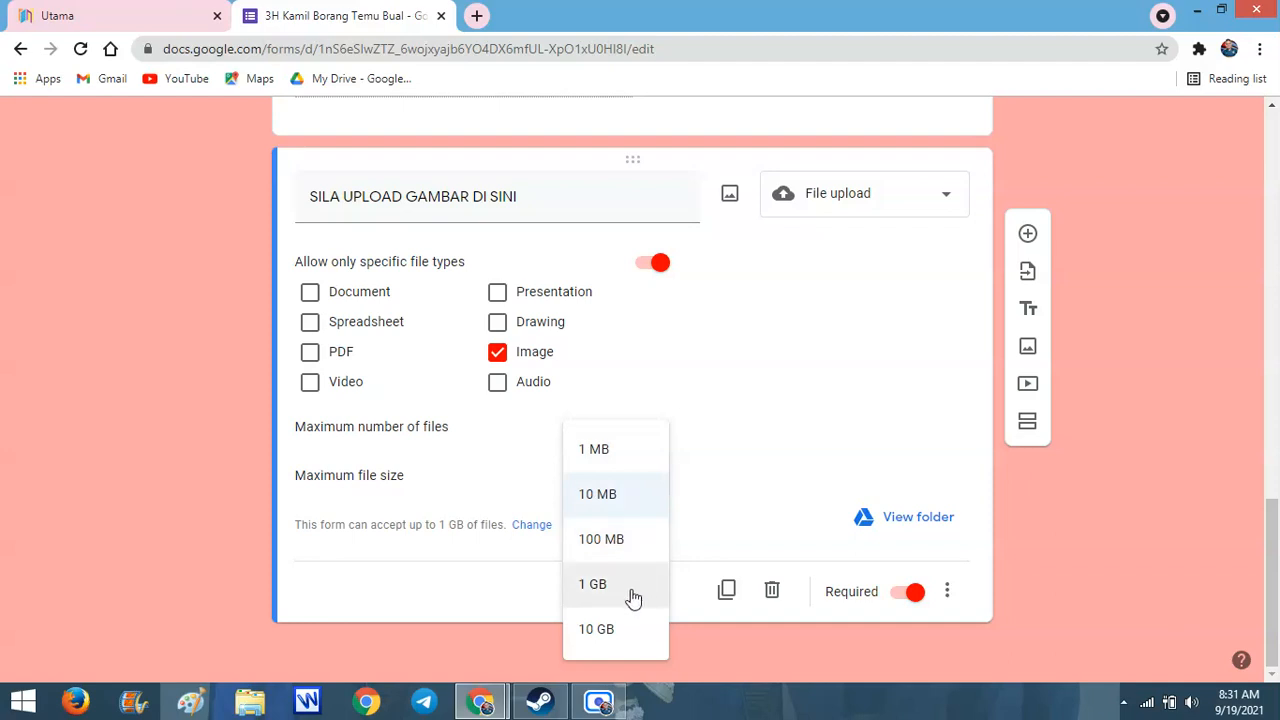
{"action": "left_click", "coordinate": [612, 507]}
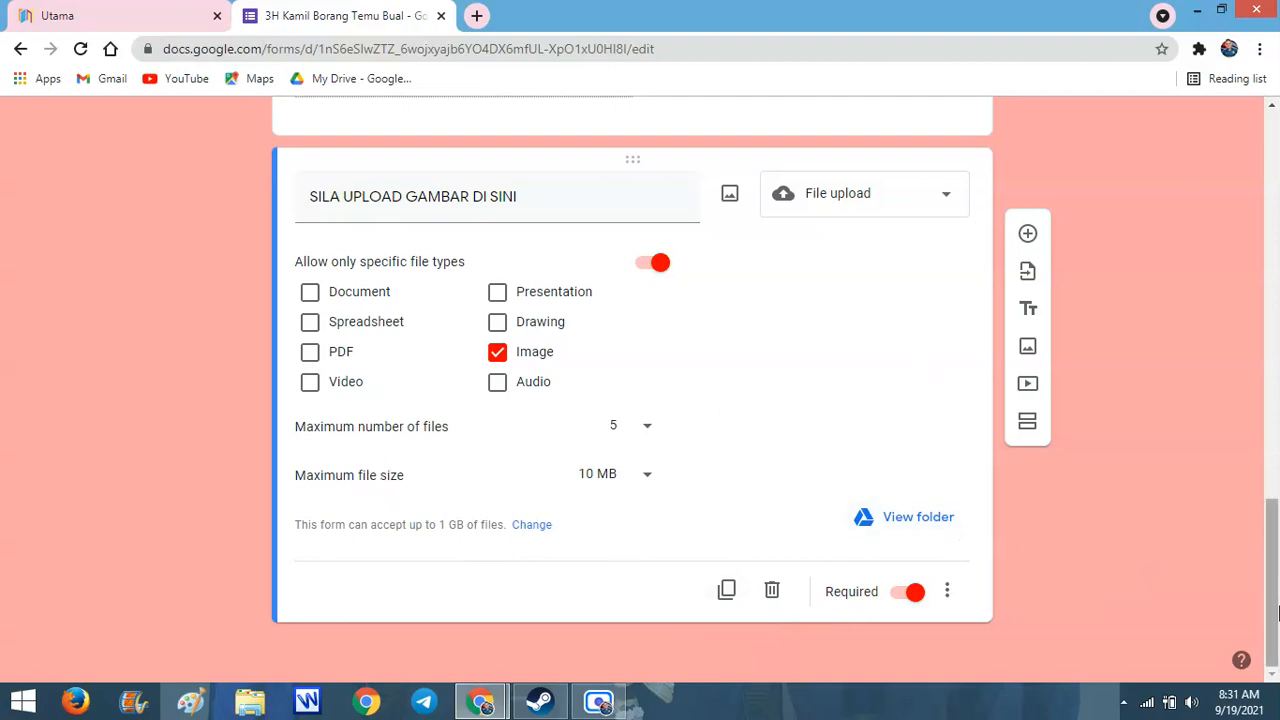
{"action": "left_click_drag", "start_coordinate": [1277, 613], "coordinate": [1277, 615]}
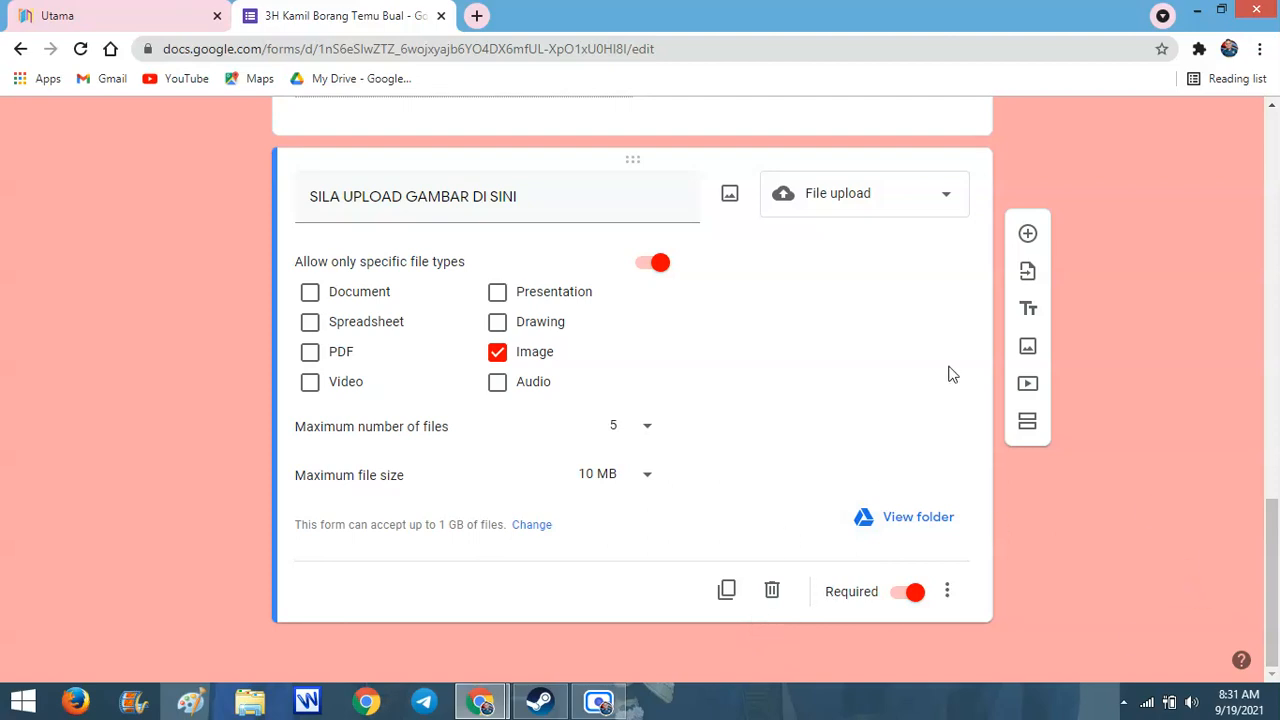
{"action": "left_click_drag", "start_coordinate": [1274, 585], "coordinate": [1277, 176]}
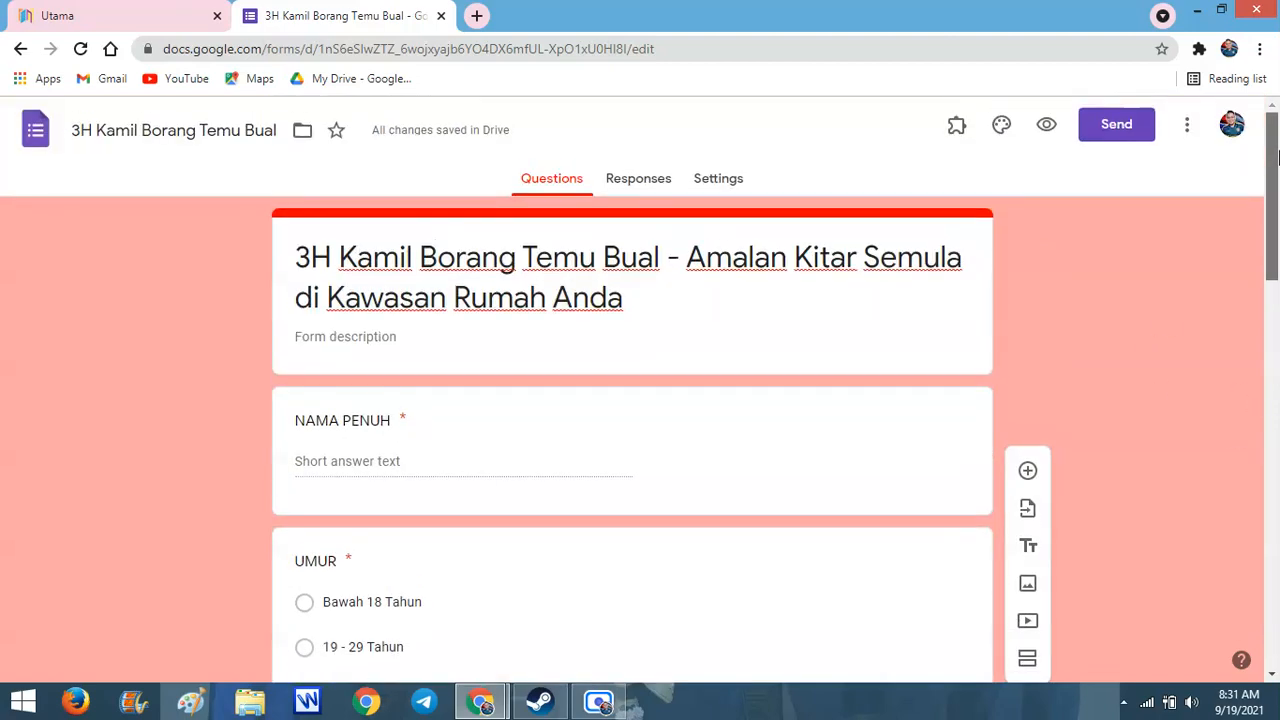
{"action": "left_click", "coordinate": [1047, 128]}
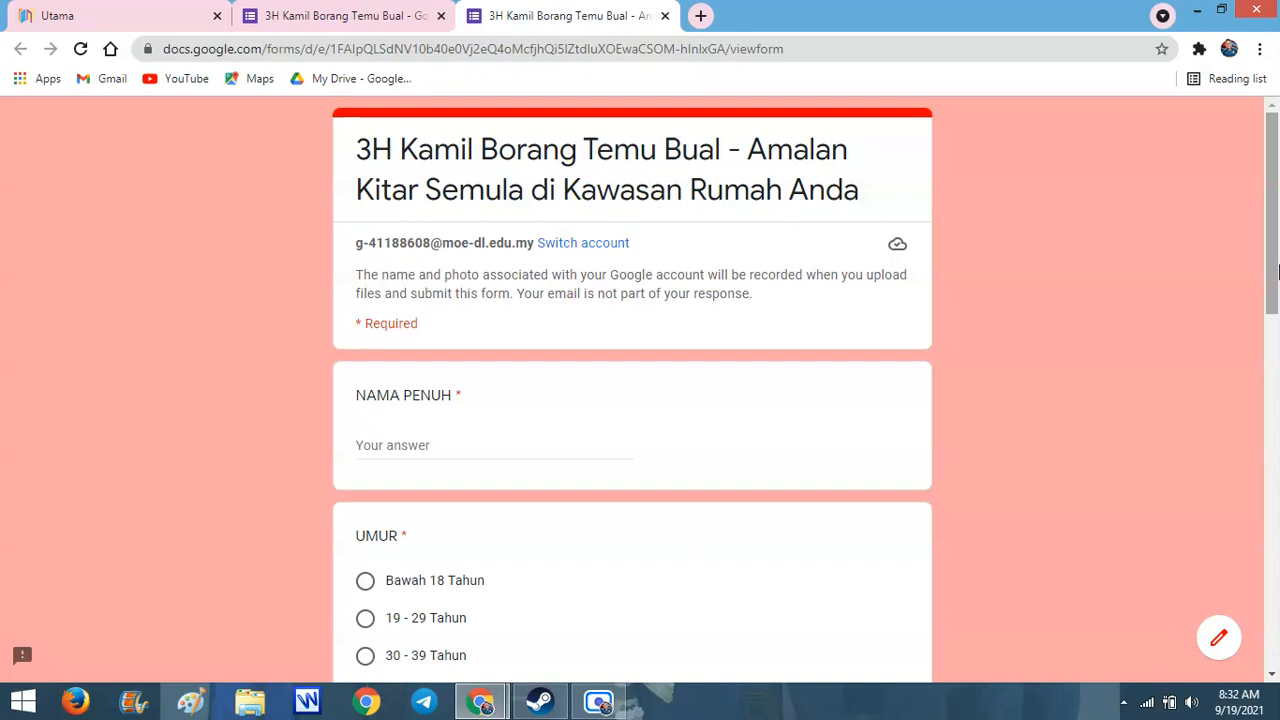
{"action": "left_click_drag", "start_coordinate": [1278, 271], "coordinate": [1278, 547]}
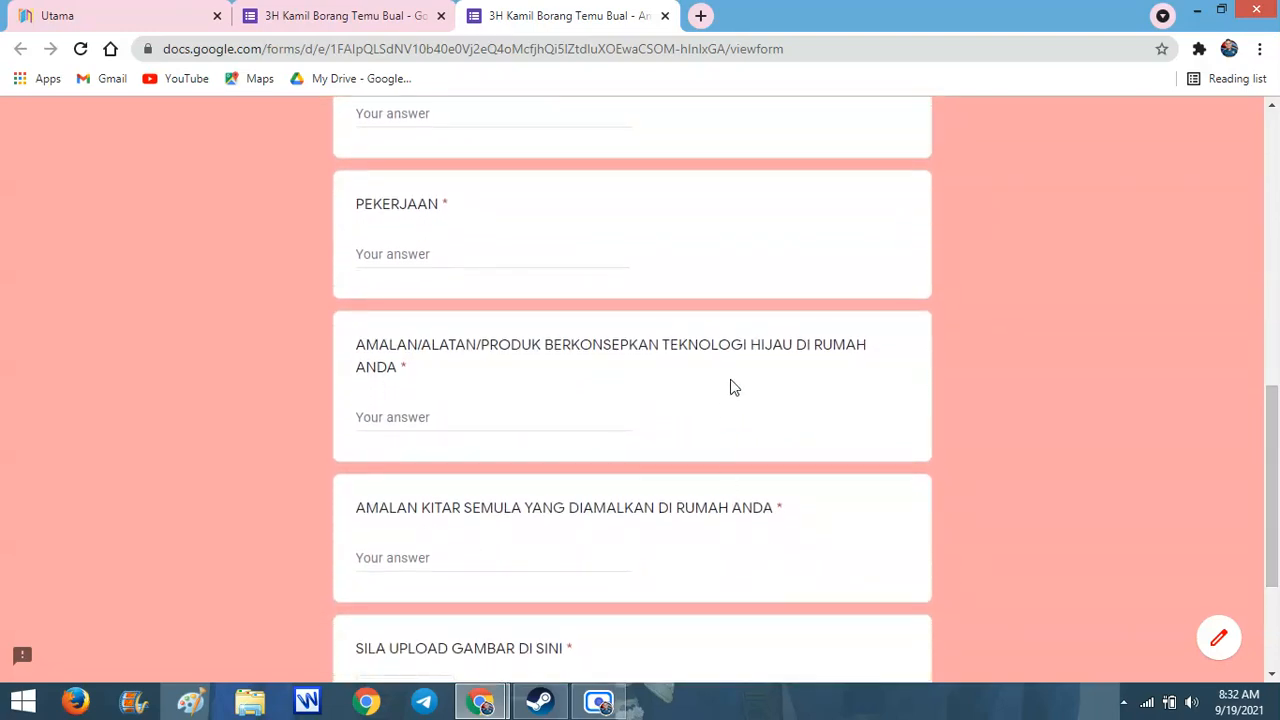
{"action": "left_click_drag", "start_coordinate": [871, 464], "coordinate": [1278, 524]}
{"action": "left_click", "coordinate": [1093, 454]}
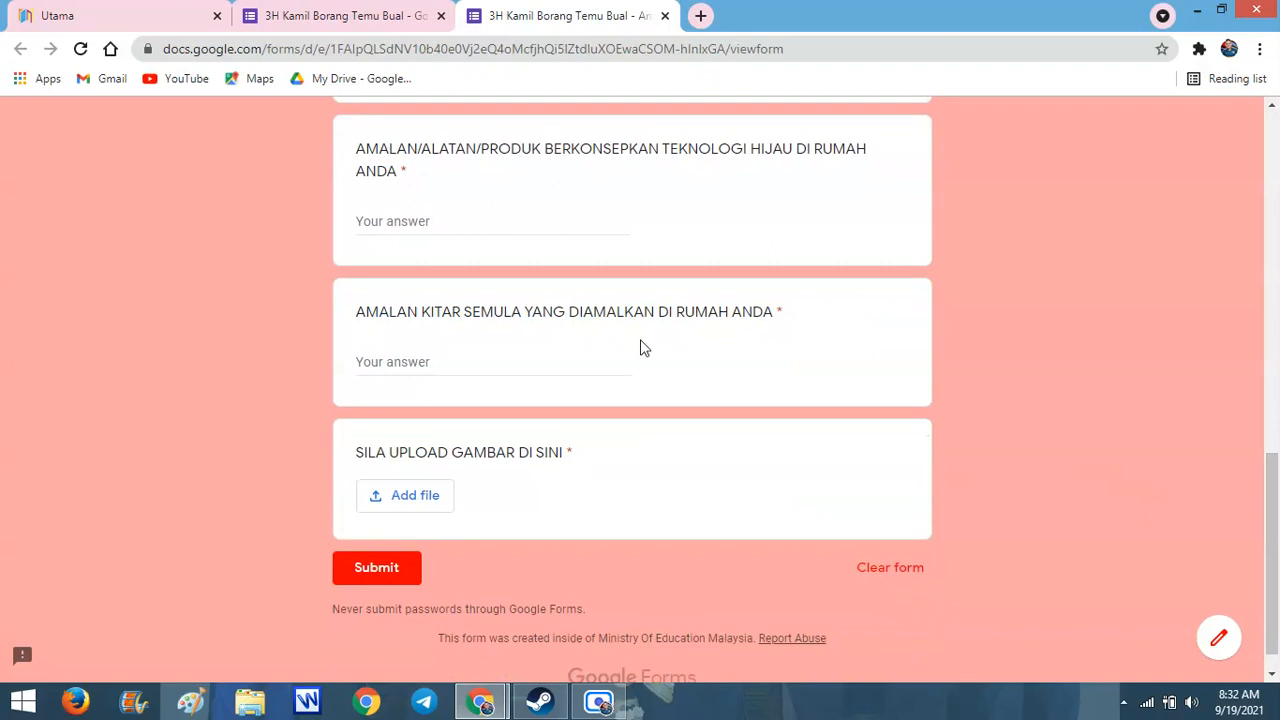
{"action": "left_click", "coordinate": [399, 366]}
{"action": "mouse_move", "coordinate": [1275, 636]}
{"action": "left_mouse_down"}
{"action": "mouse_move", "coordinate": [1277, 242]}
{"action": "mouse_move", "coordinate": [1278, 638]}
{"action": "left_mouse_up"}
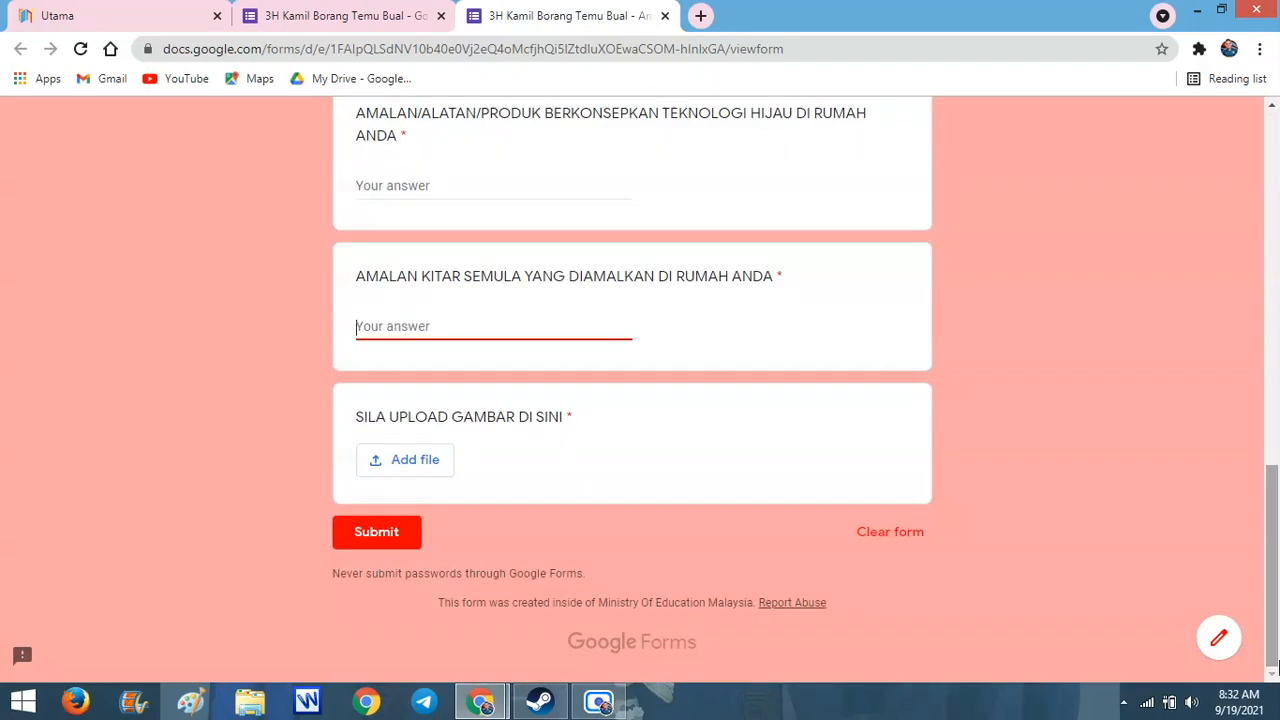
{"action": "scroll", "coordinate": [1140, 551], "scroll_direction": "up", "scroll_amount": 10}
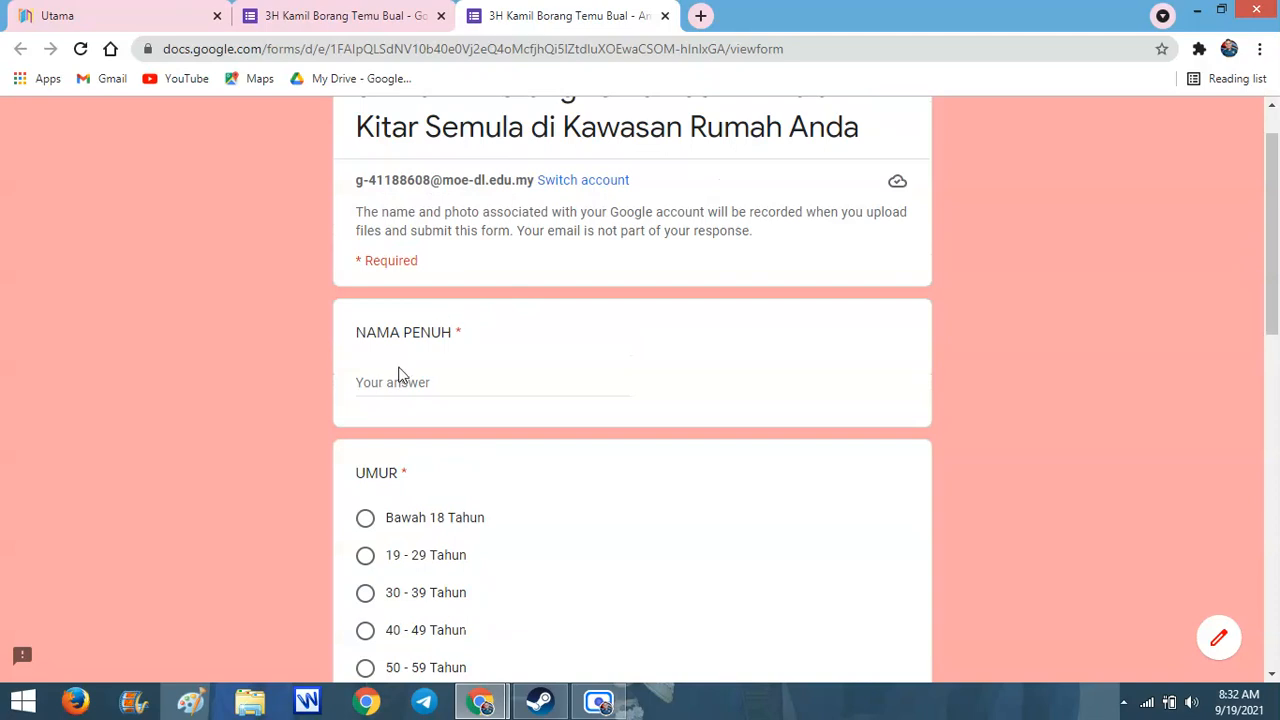
Enter the respondent's full name, pick 30 - 39 Tahun, and fill in the home area
{"action": "left_click", "coordinate": [405, 375]}
{"action": "type", "text": "M"}
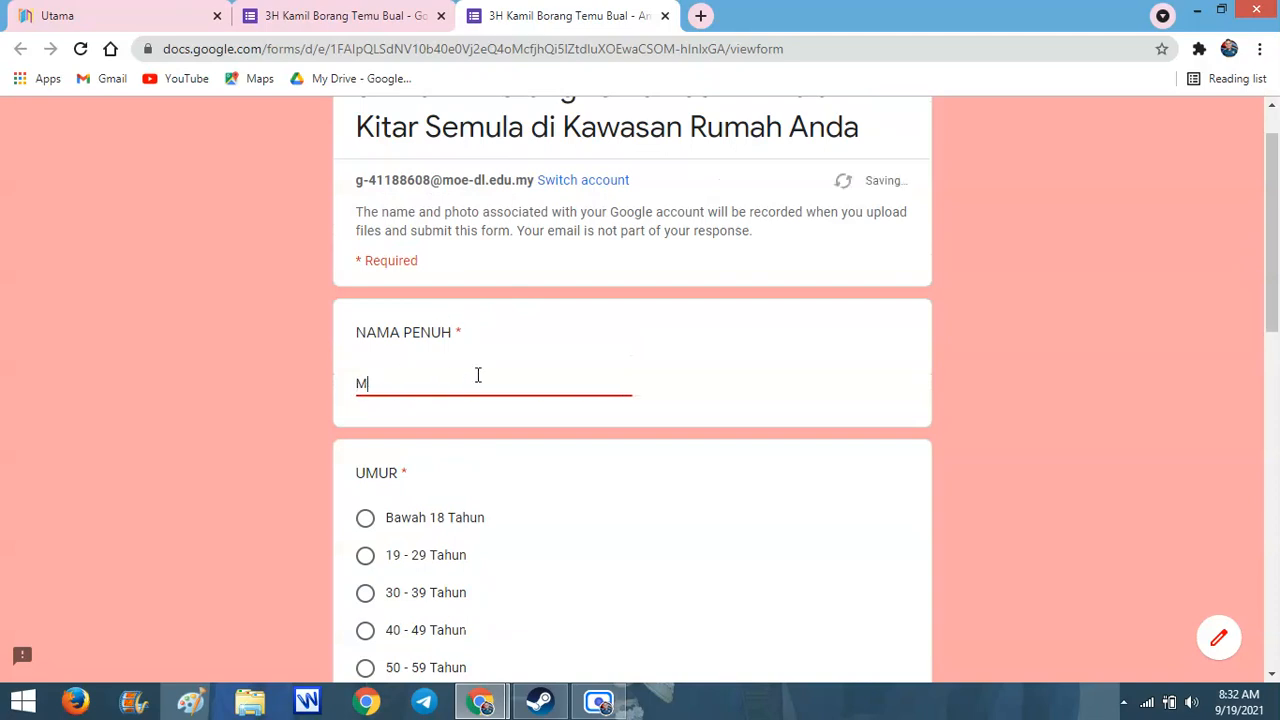
{"action": "type", "text": "OHAMAD KAMIL HAKIME"}
{"action": "key", "text": "Tab"}
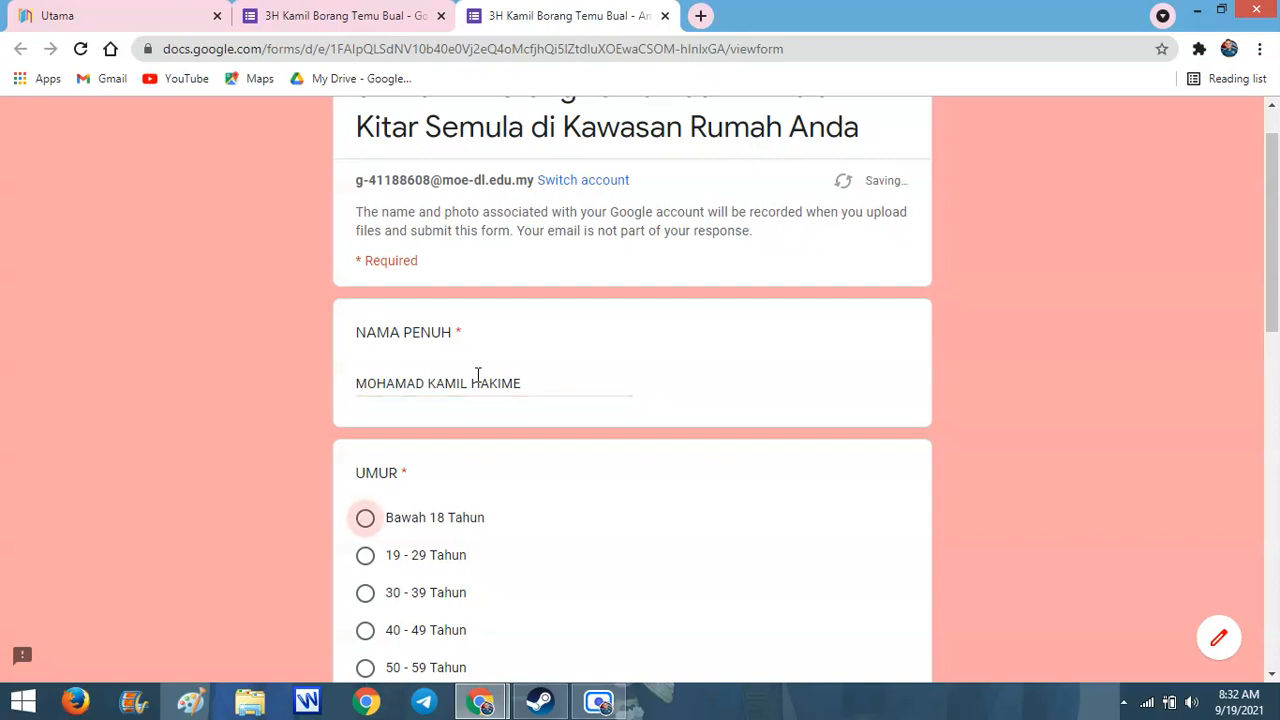
{"action": "scroll", "coordinate": [1275, 338], "scroll_direction": "down", "scroll_amount": 1}
{"action": "left_click_drag", "start_coordinate": [1278, 338], "coordinate": [1278, 353]}
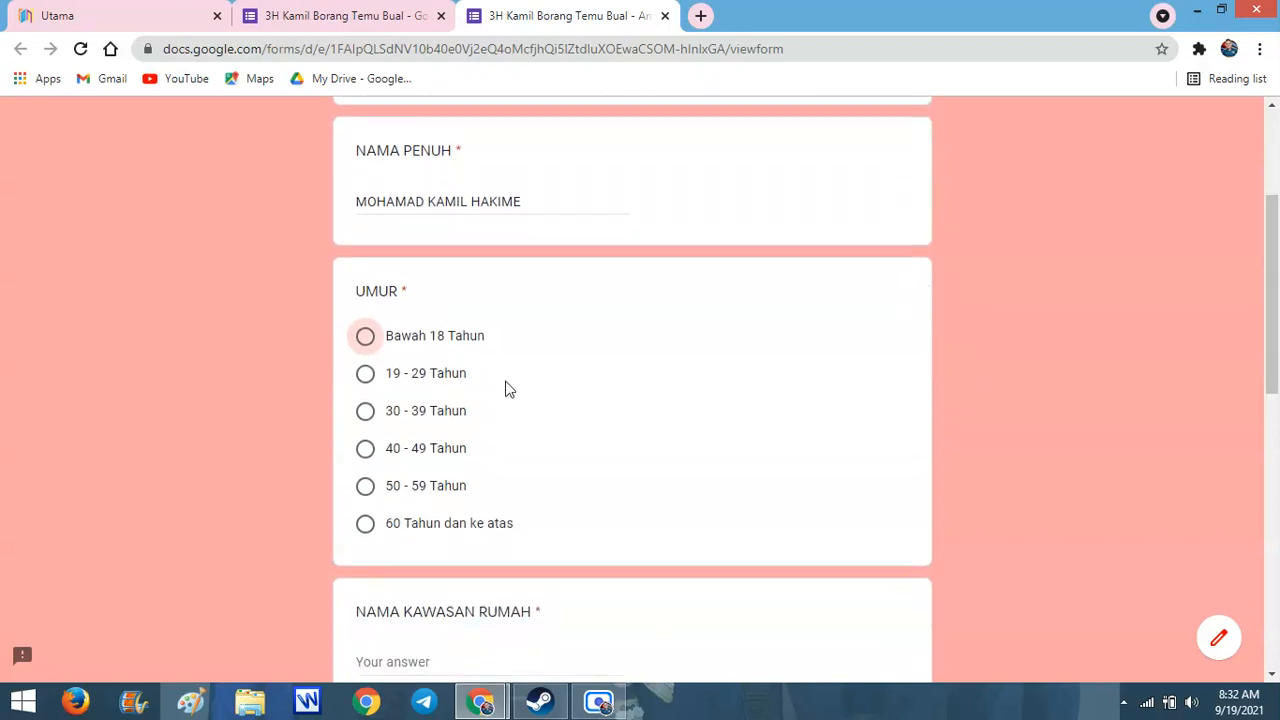
{"action": "left_click", "coordinate": [368, 420]}
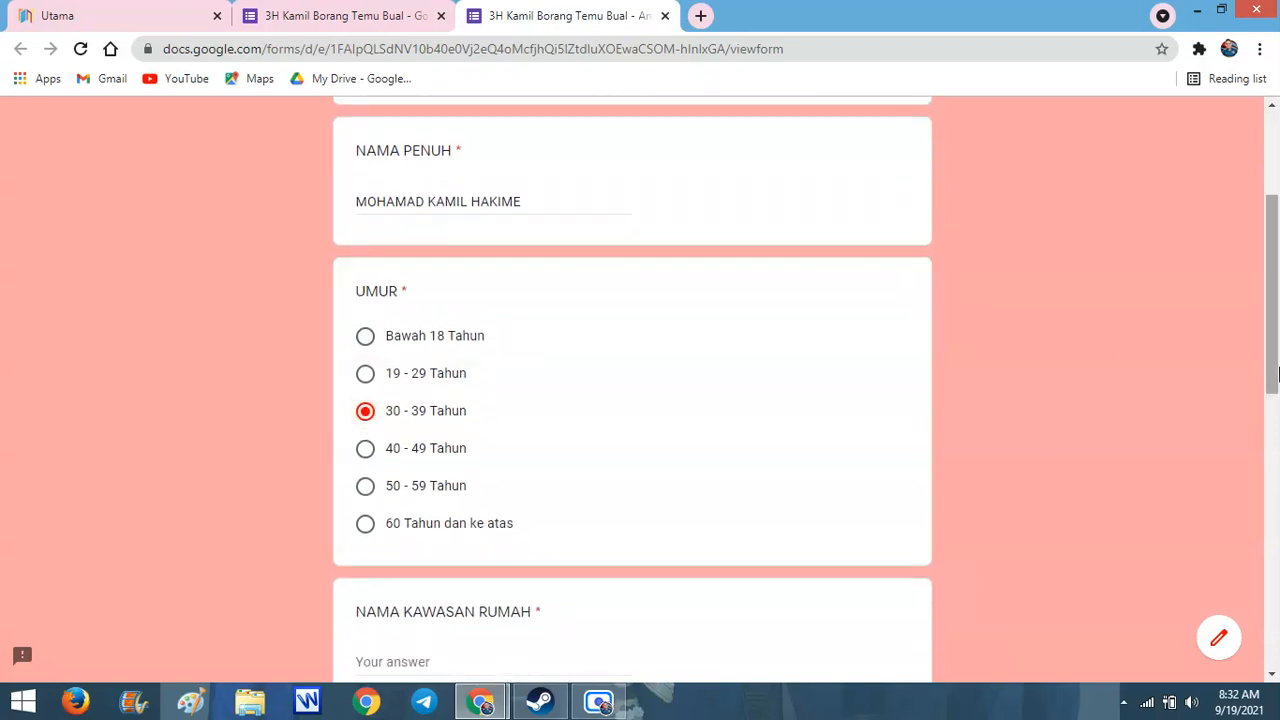
{"action": "scroll", "coordinate": [538, 413], "scroll_direction": "down", "scroll_amount": 5}
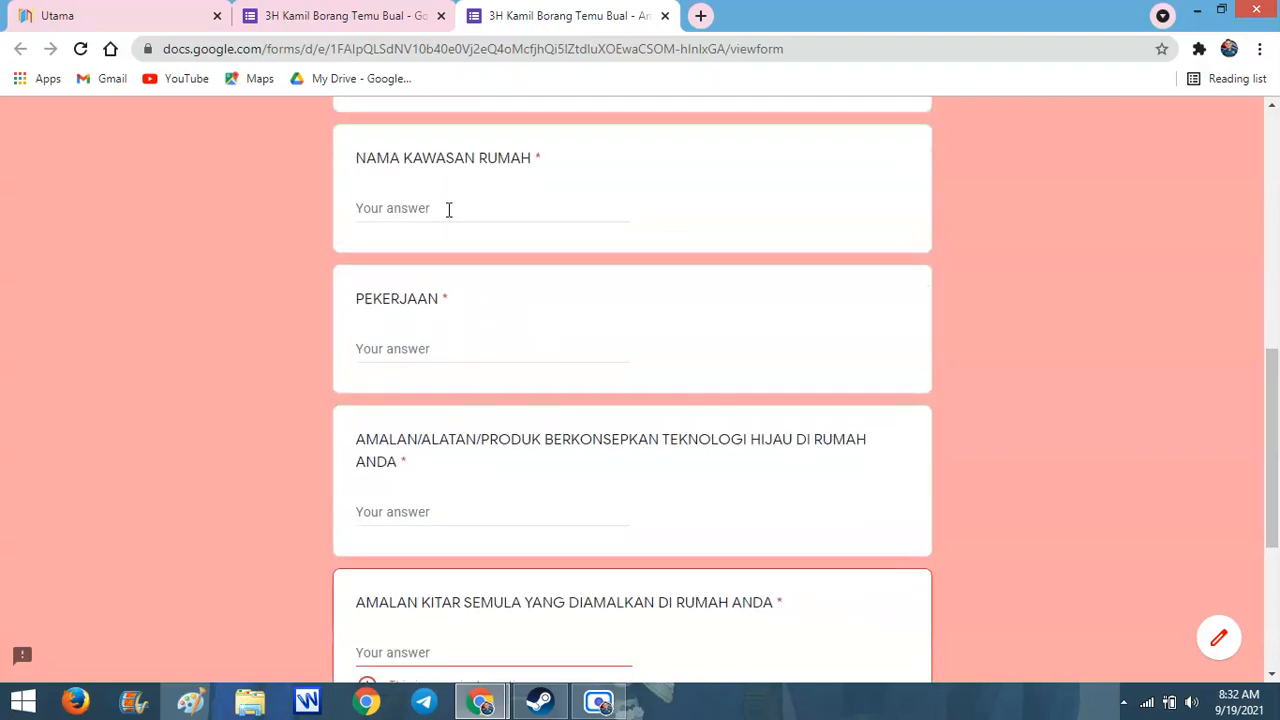
{"action": "type", "text": "SILIBIN, IPOH"}
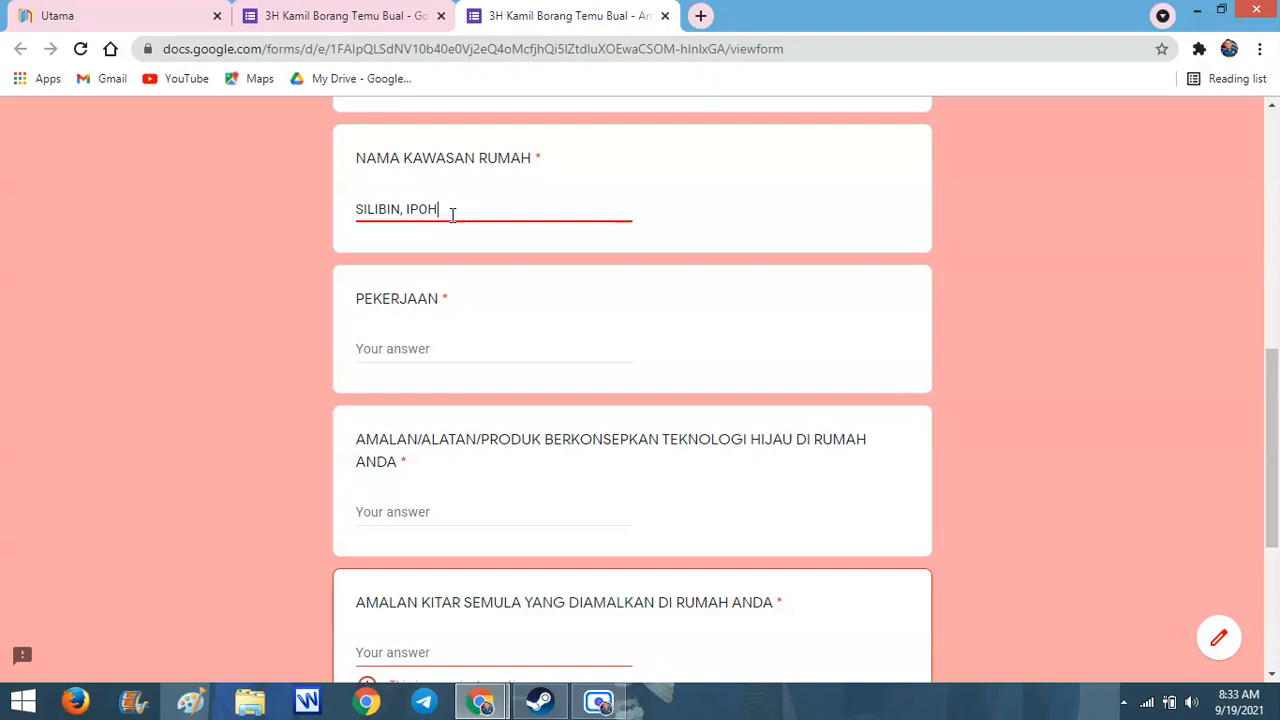
Answer GURU, PETI SEJUK JIMAT TENAGA and MENGASINGKAN SISA MAKANAN in the remaining text questions
{"action": "left_click", "coordinate": [422, 353]}
{"action": "type", "text": "GURU"}
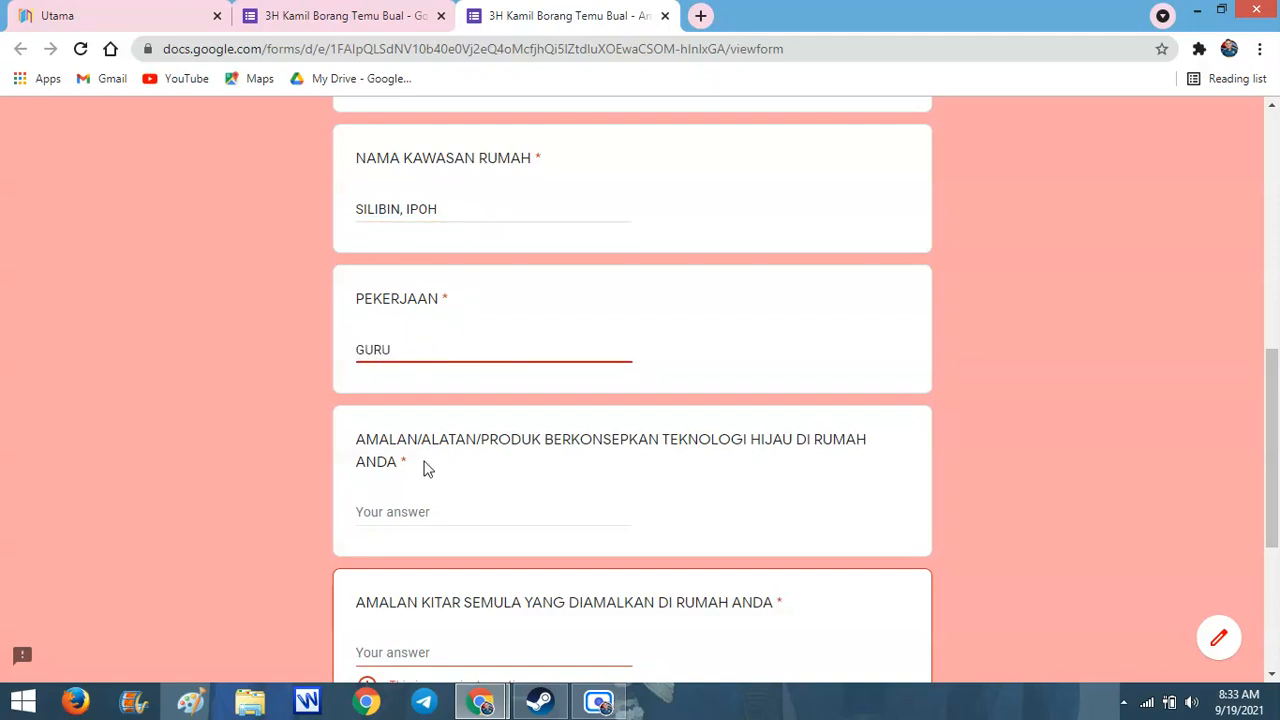
{"action": "left_click", "coordinate": [410, 510]}
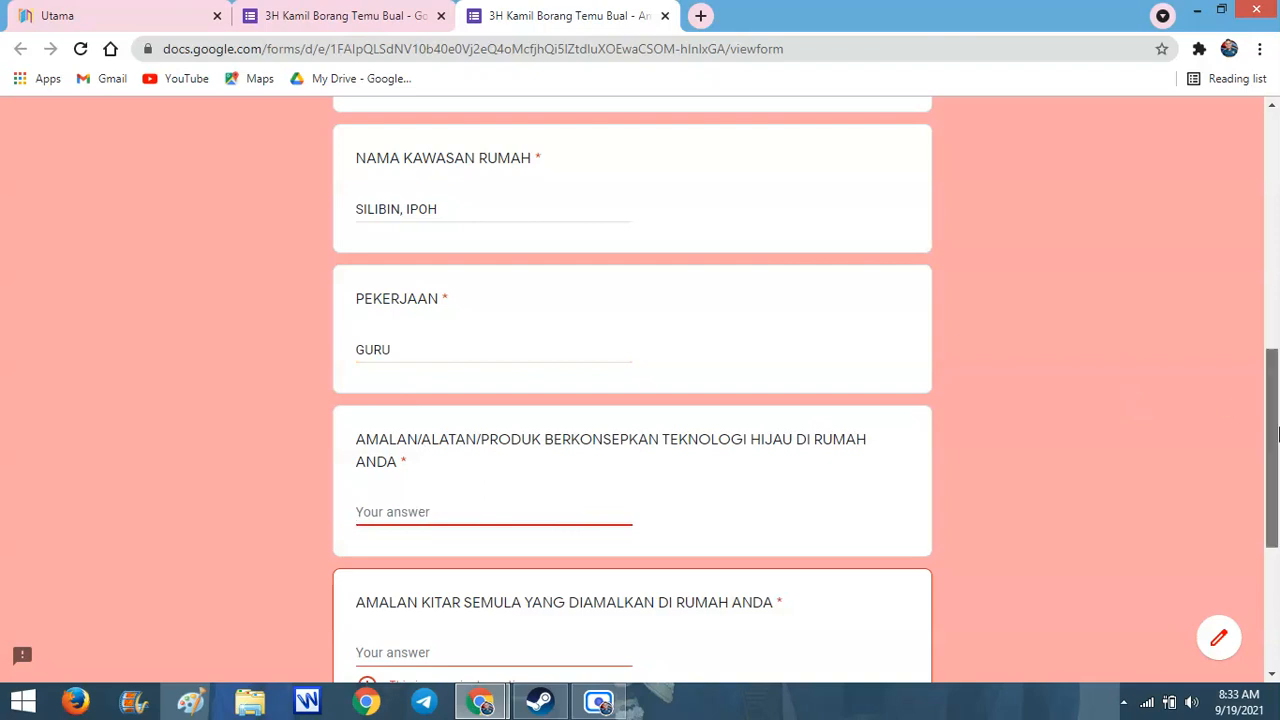
{"action": "scroll", "coordinate": [1128, 404], "scroll_direction": "down", "scroll_amount": 2}
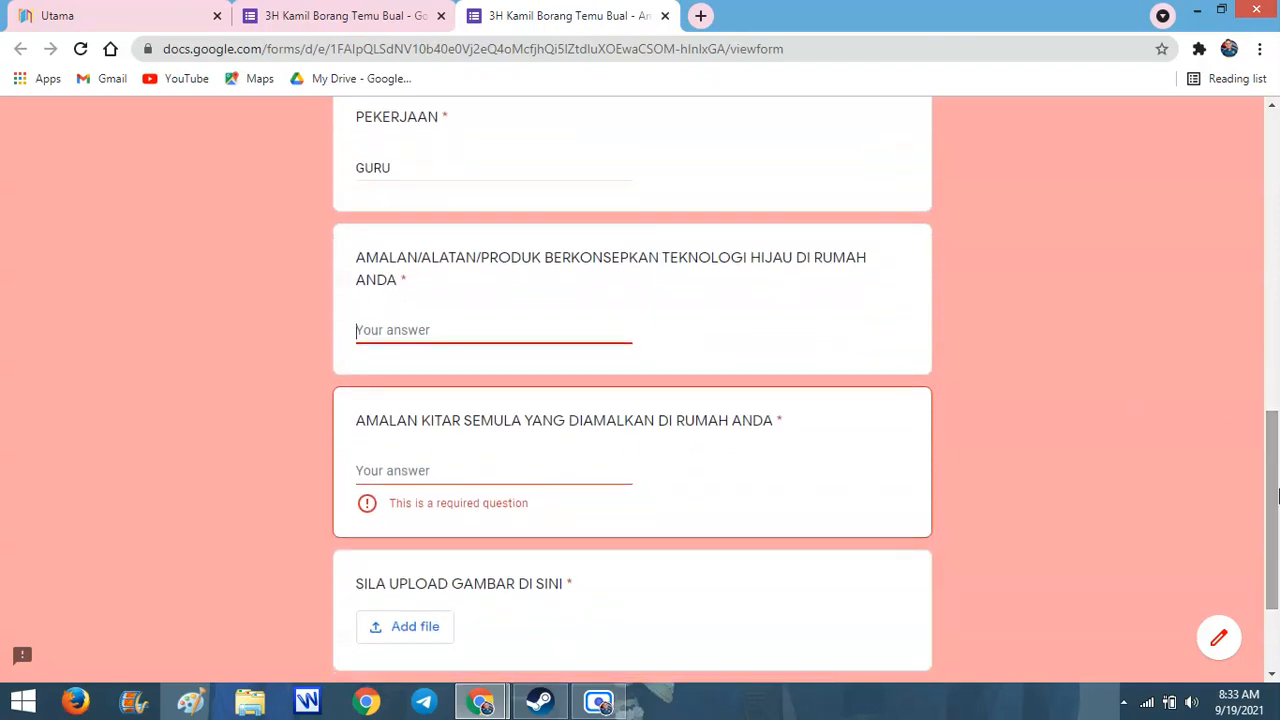
{"action": "type", "text": "PETI SEJUK JIMAT TENAGA"}
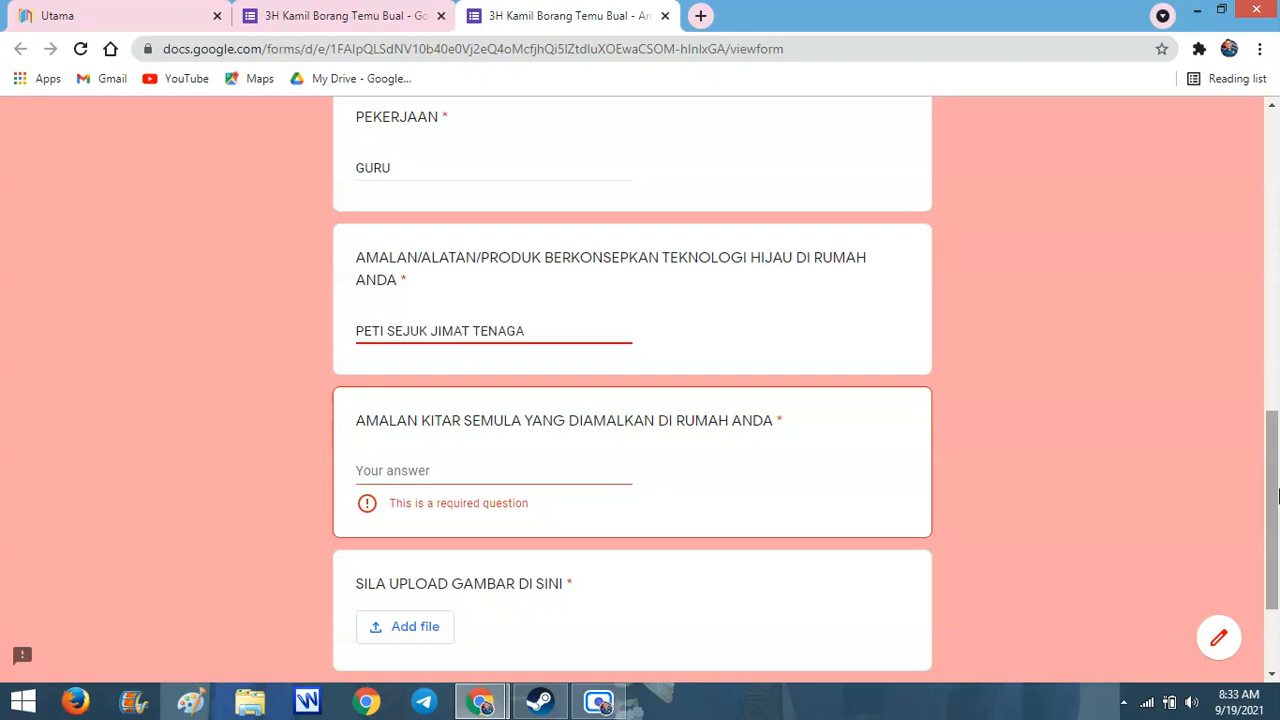
{"action": "key", "text": "Tab"}
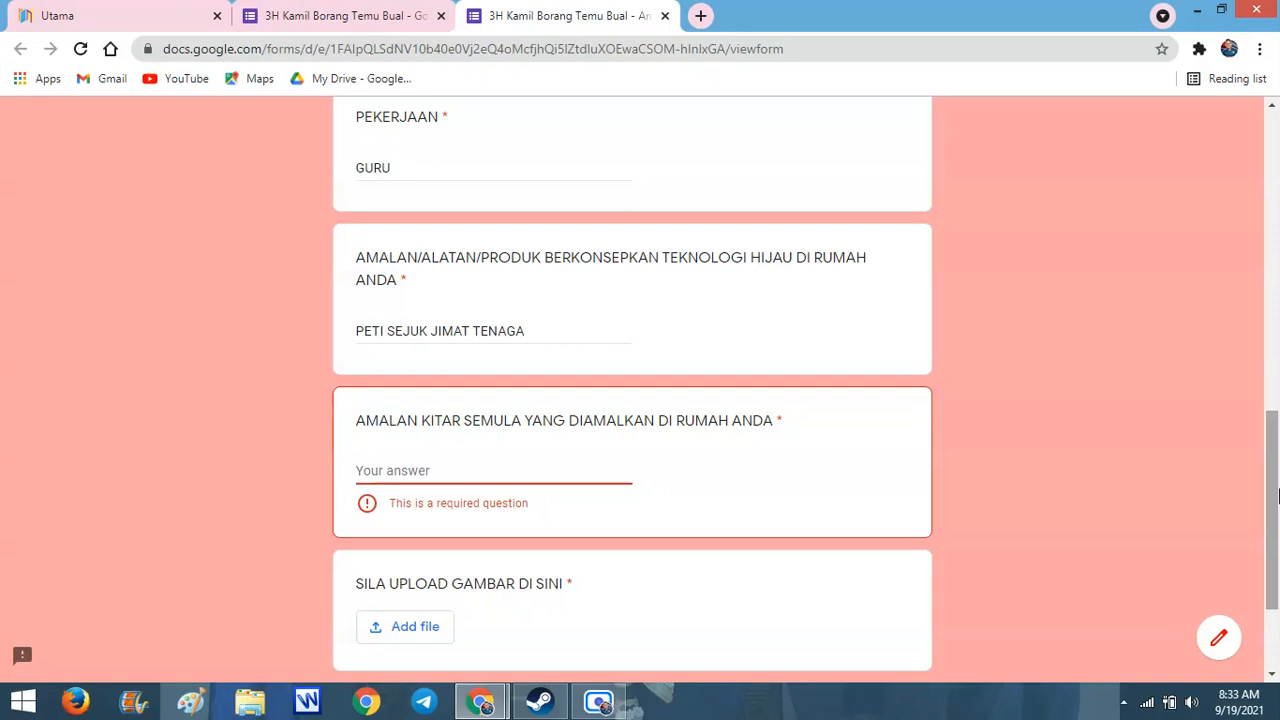
{"action": "type", "text": "ME"}
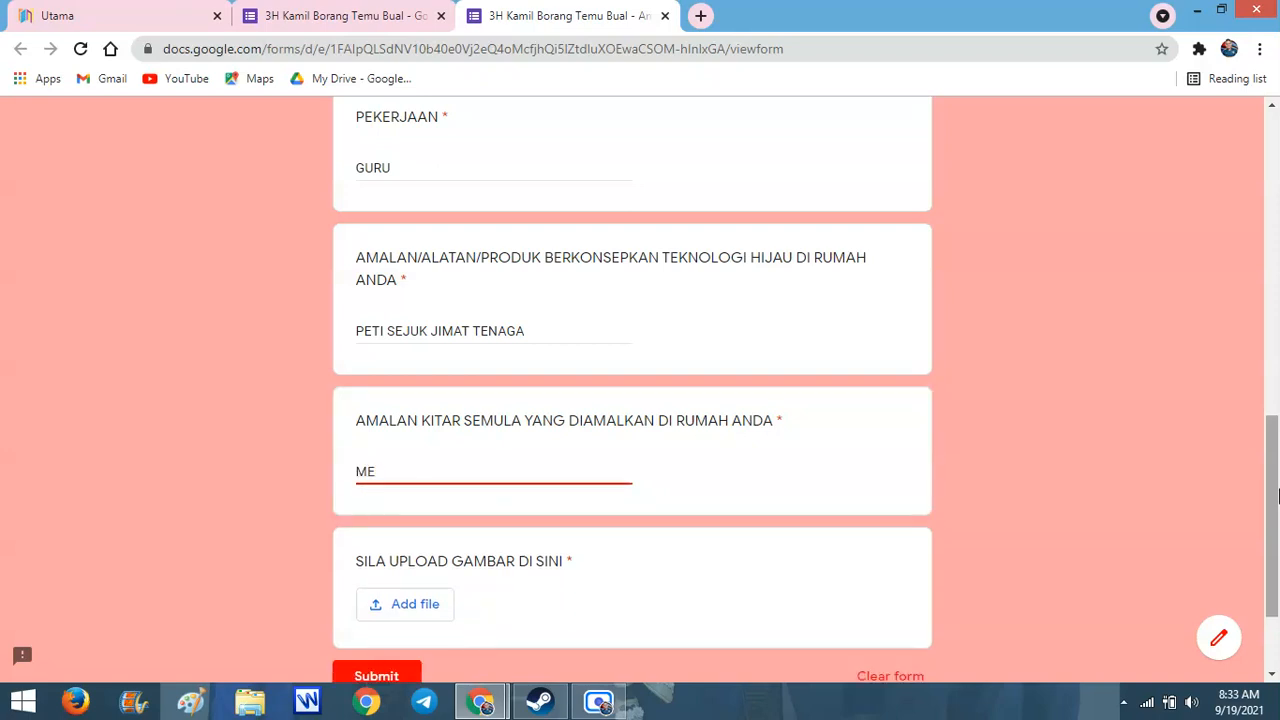
{"action": "type", "text": "NGASINGKAN SISA MAKANAN"}
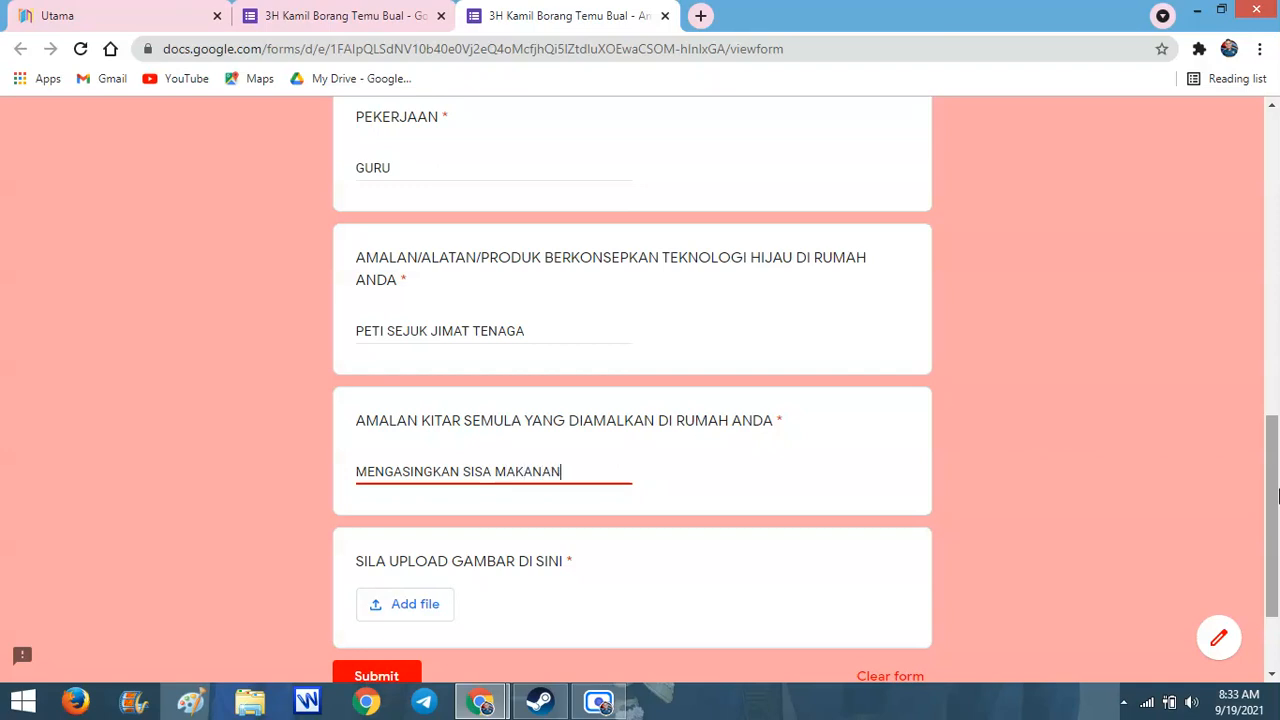
{"action": "scroll", "coordinate": [1278, 515], "scroll_direction": "down", "scroll_amount": 2}
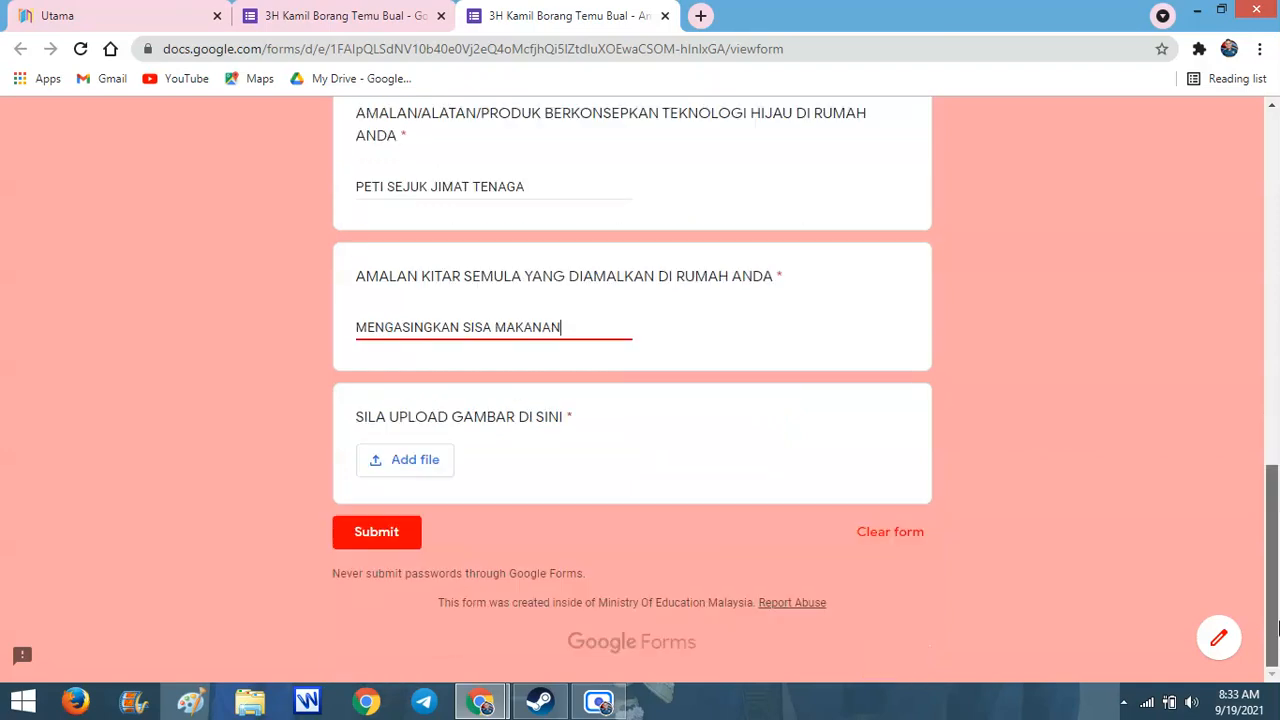
{"action": "left_click", "coordinate": [427, 464]}
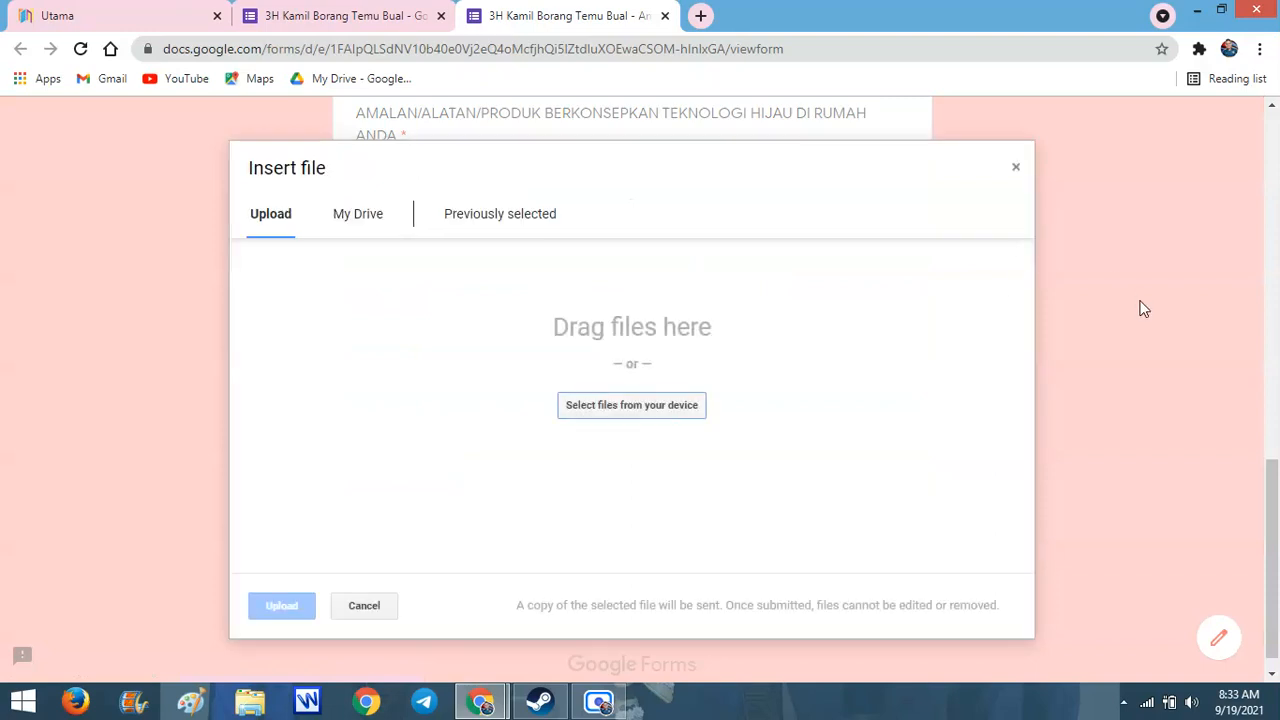
{"action": "left_click", "coordinate": [1016, 168]}
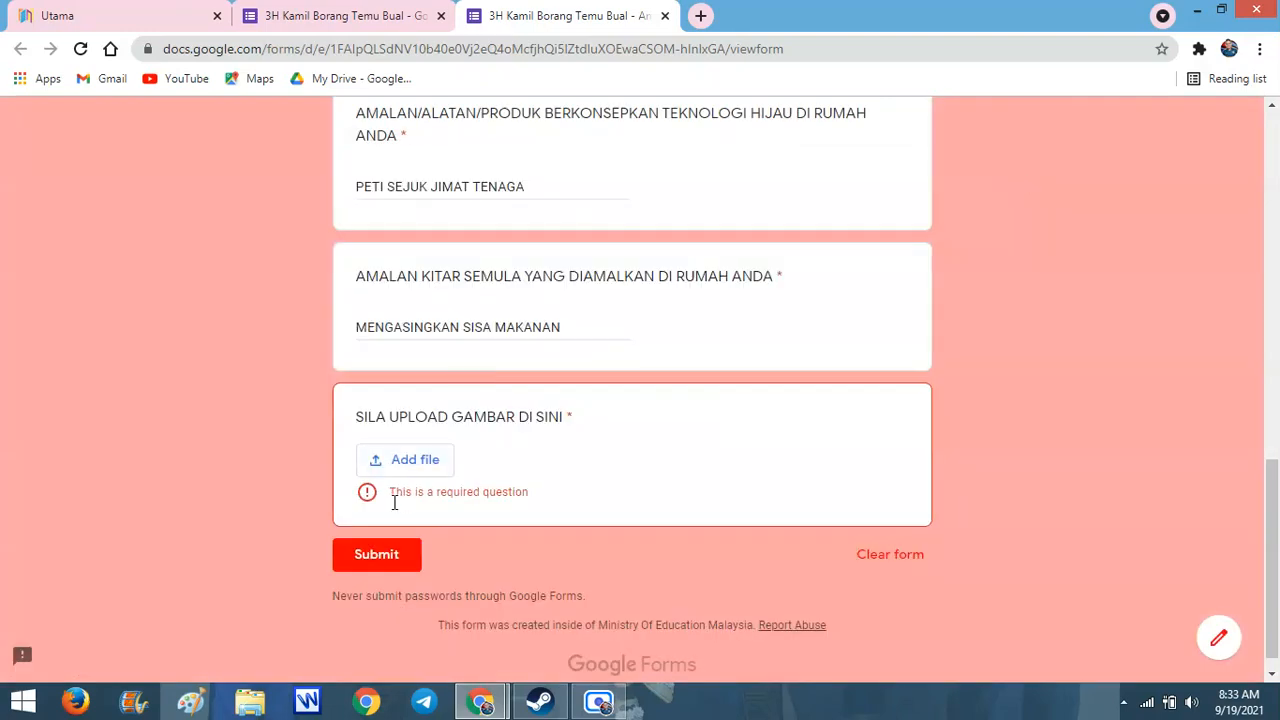
{"action": "left_click_drag", "start_coordinate": [1272, 507], "coordinate": [1274, 140]}
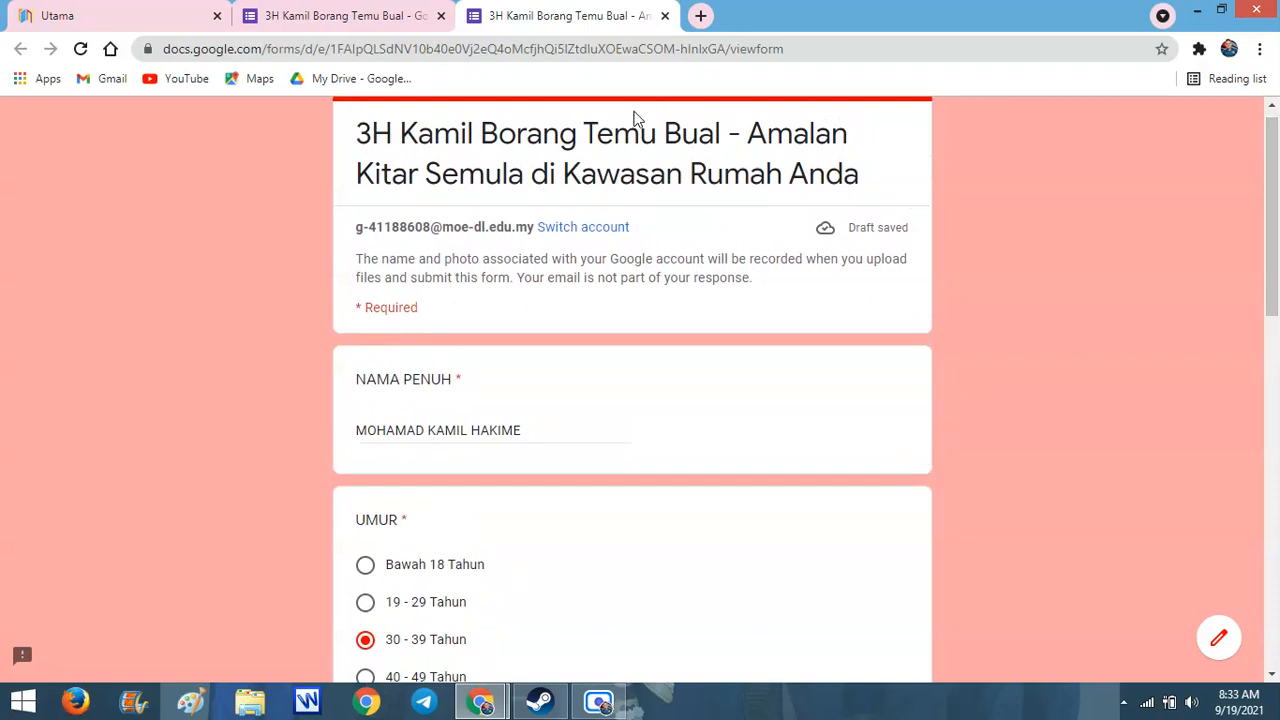
Close the preview and view the Responses tab, showing 0 responses
{"action": "left_click", "coordinate": [665, 16]}
{"action": "left_click_drag", "start_coordinate": [1275, 246], "coordinate": [1277, 220]}
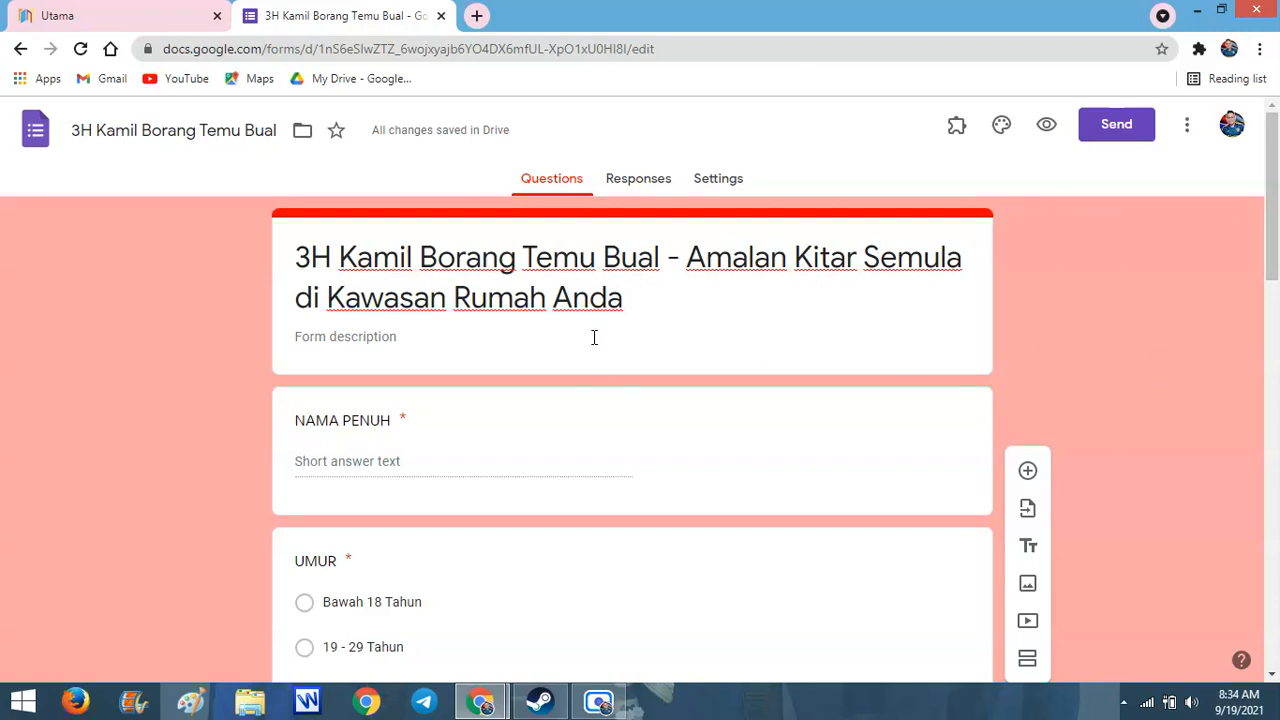
{"action": "left_click", "coordinate": [625, 188]}
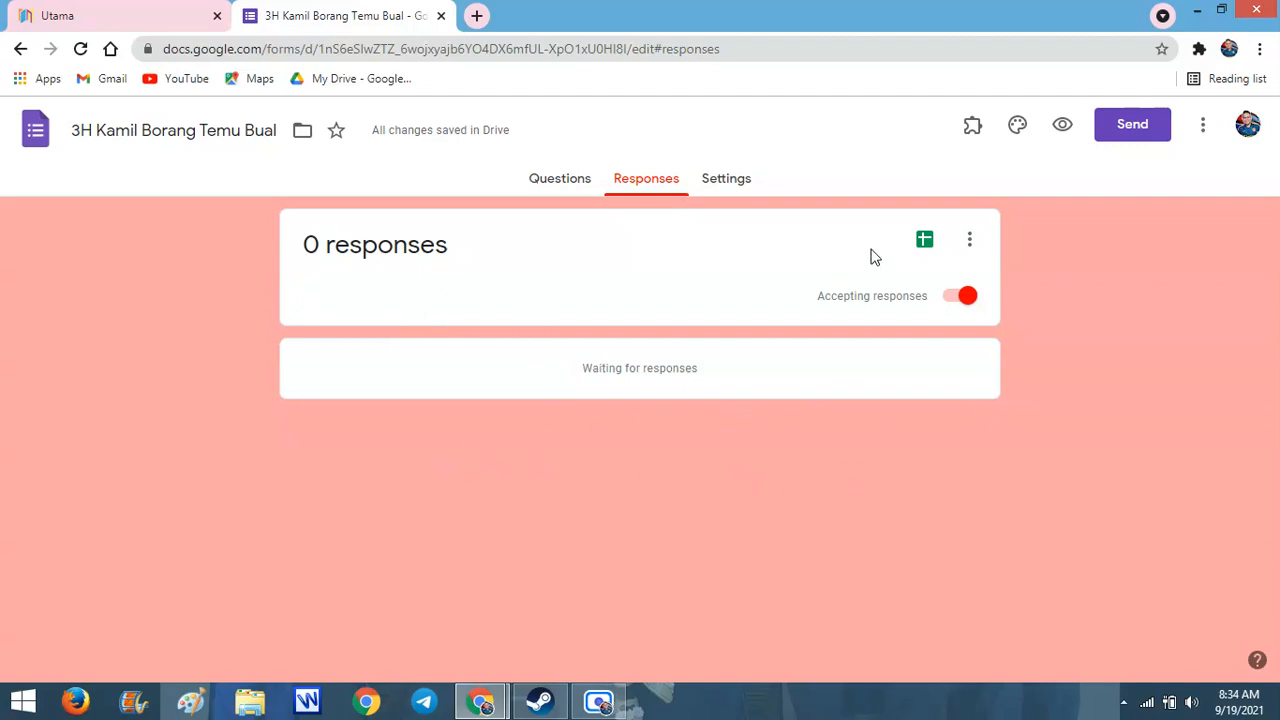
Review the Settings tab with quiz mode off, then return to the Questions tab
{"action": "left_click", "coordinate": [729, 193]}
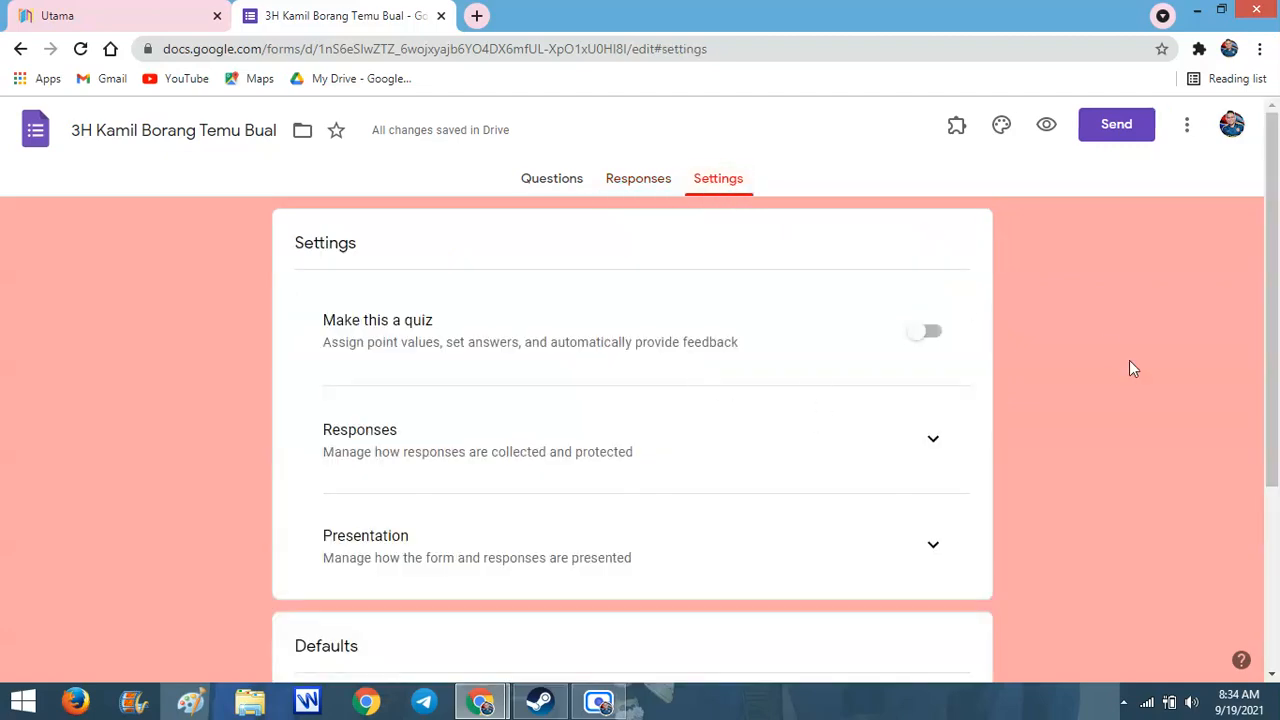
{"action": "mouse_move", "coordinate": [1275, 285]}
{"action": "left_mouse_down"}
{"action": "mouse_move", "coordinate": [1277, 430]}
{"action": "mouse_move", "coordinate": [1277, 297]}
{"action": "left_mouse_up"}
{"action": "left_click", "coordinate": [549, 194]}
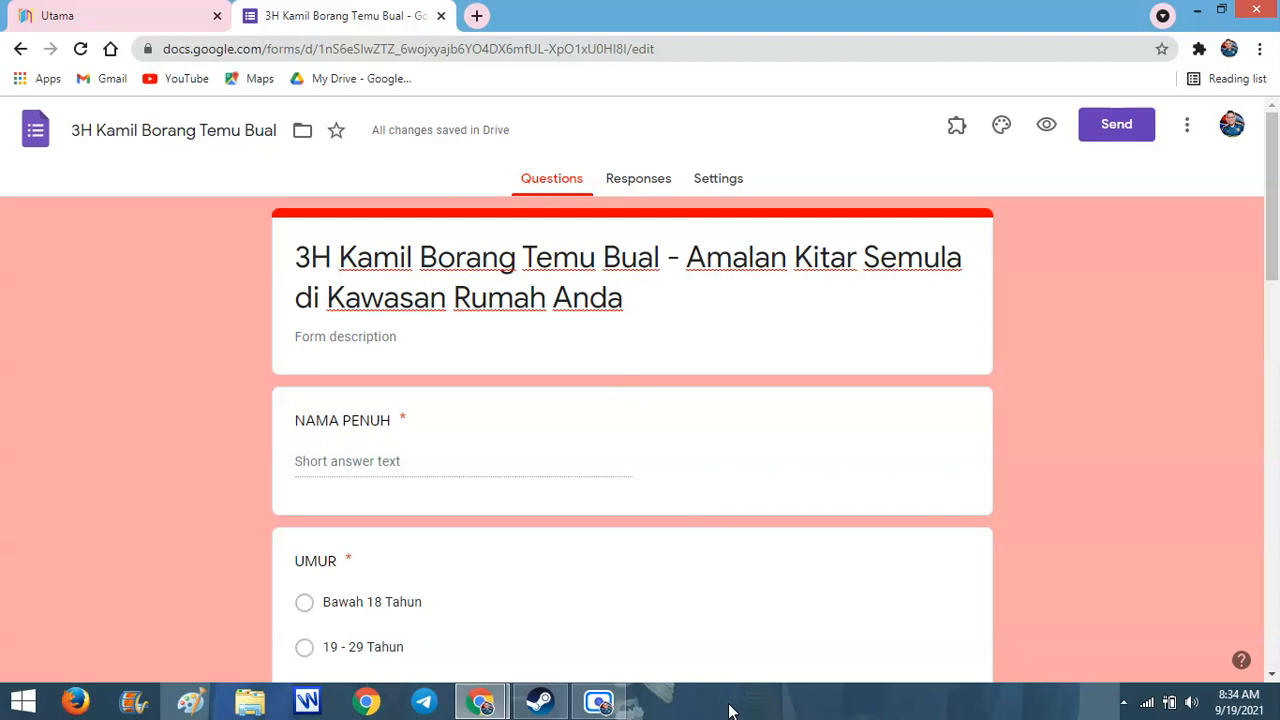
{"action": "left_click", "coordinate": [592, 703]}
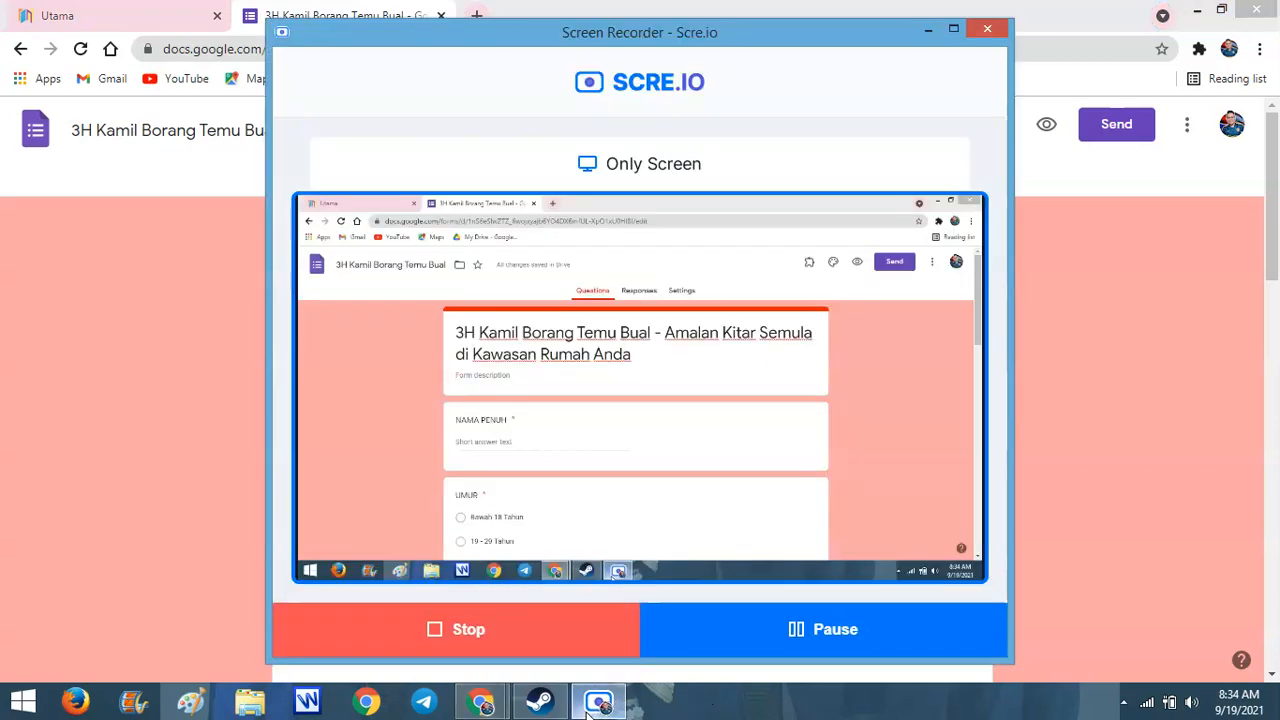